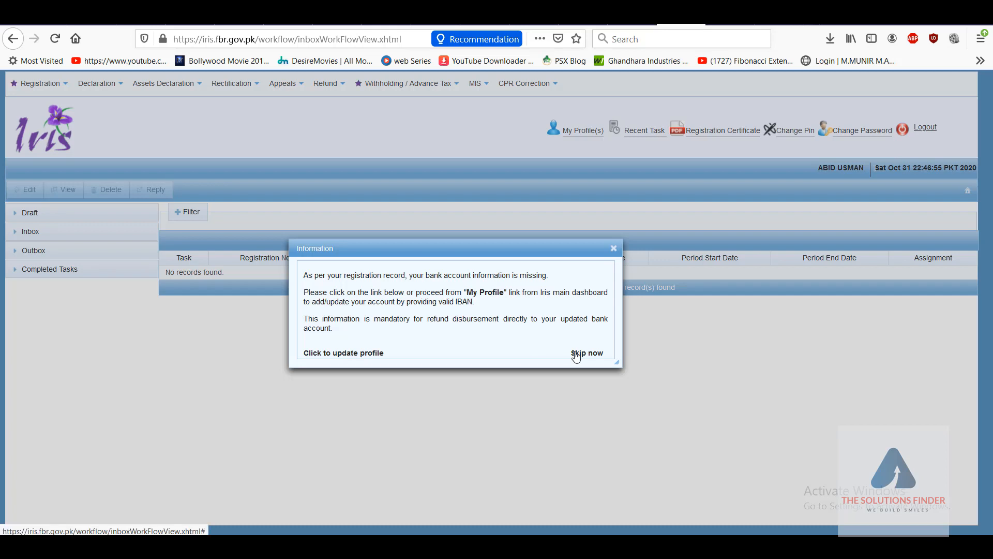
Step: Add a new bank account record in the profile with type Account and form Saving Account
click(362, 357)
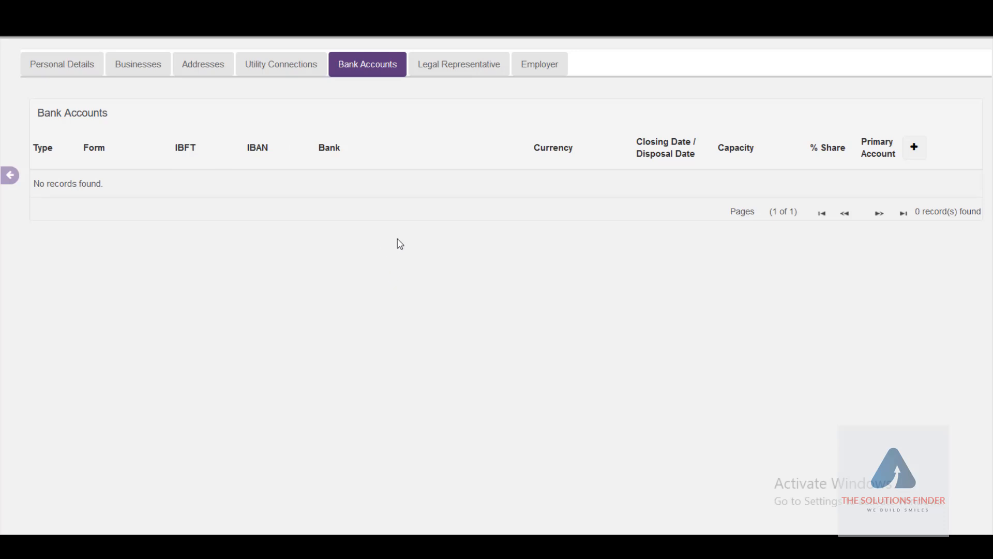
click(915, 155)
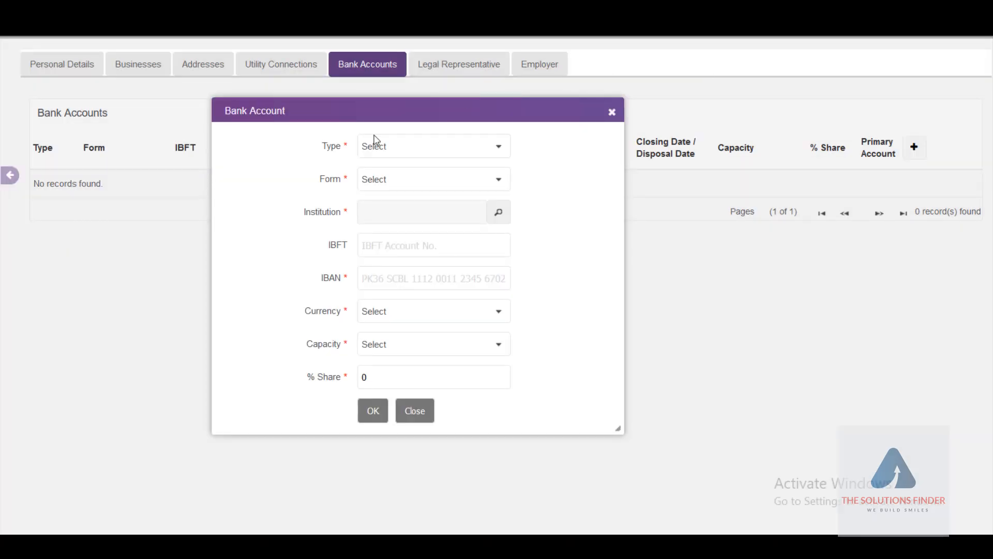
click(382, 149)
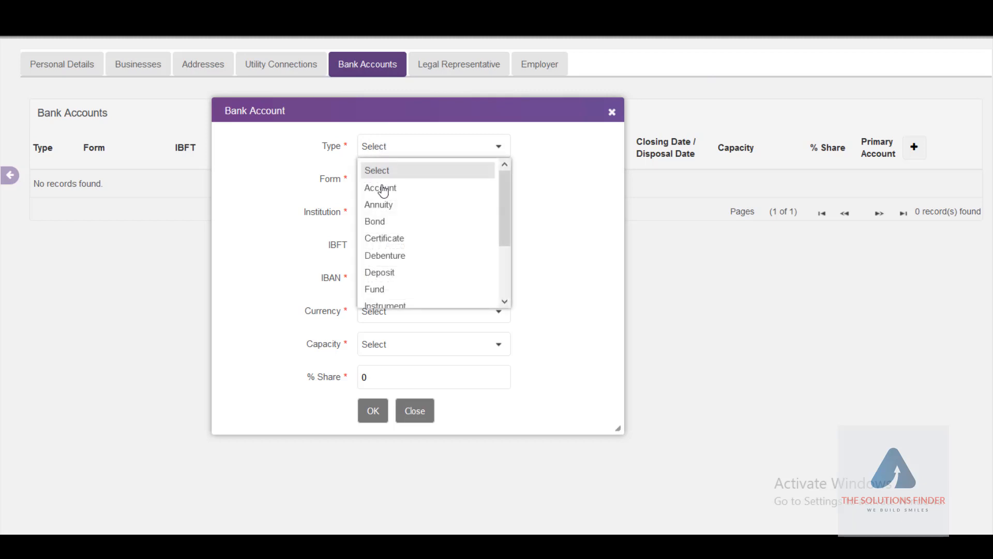
click(383, 189)
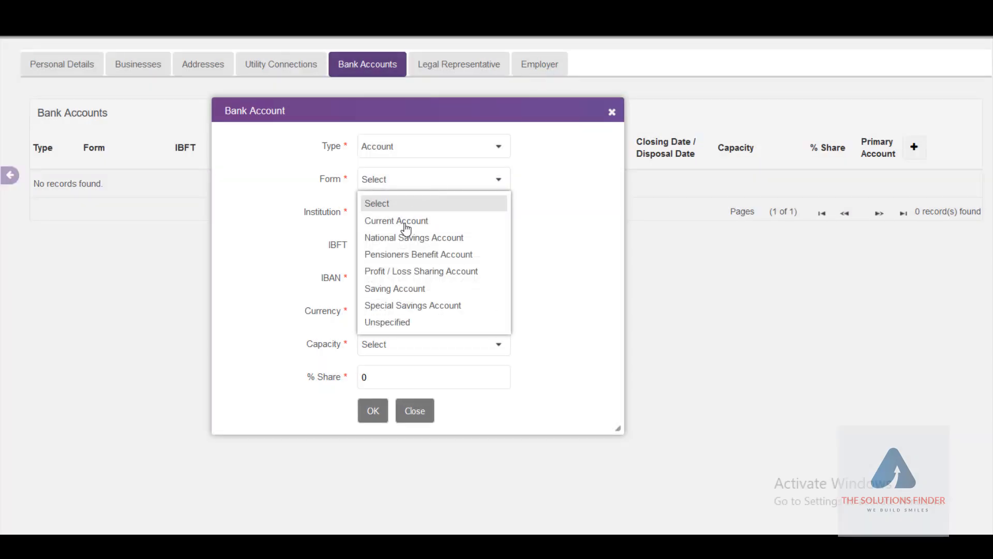
click(409, 290)
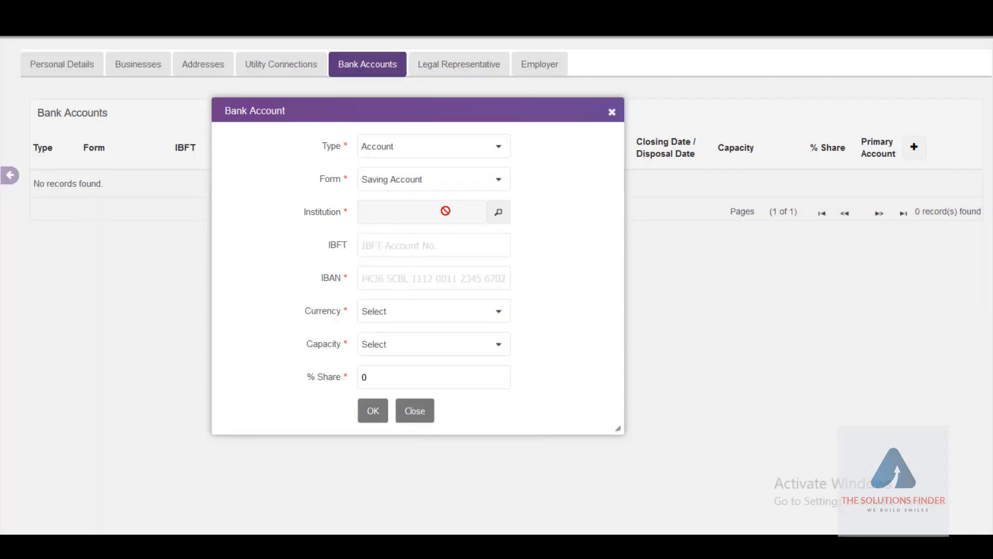
Step: Set the institution to Meezan Bank Limited's Wah Cantt branch by searching 'meezan bank wah'
click(498, 212)
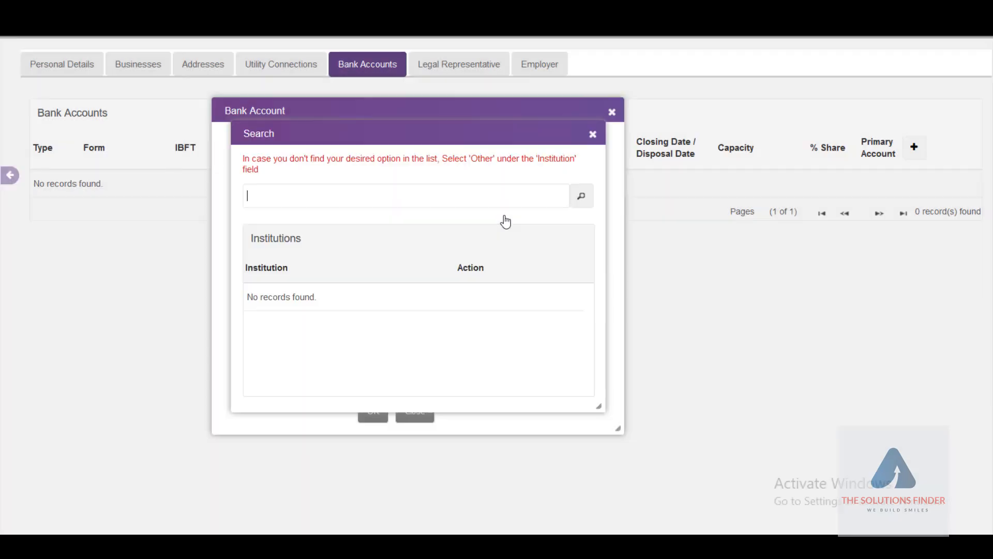
text(me)
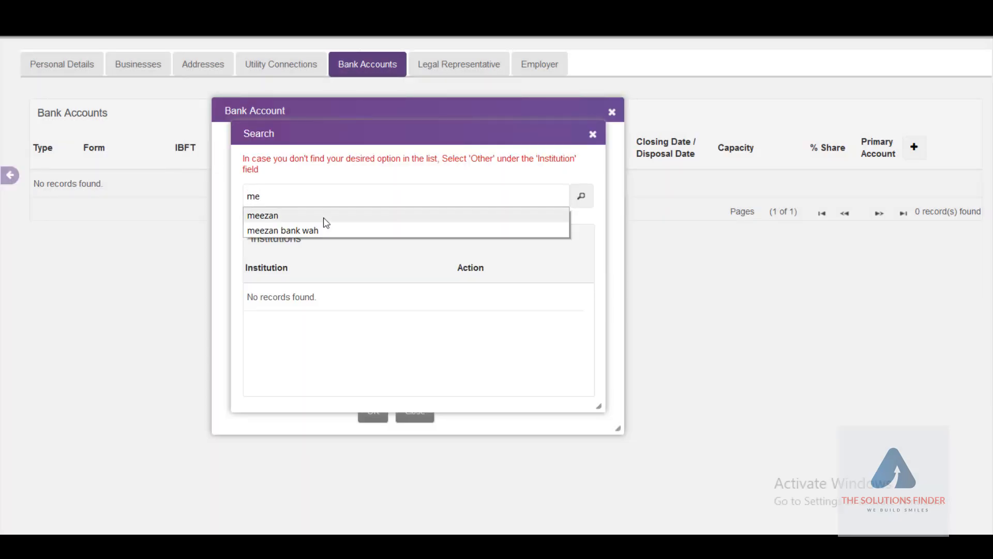
text(ezan bank )
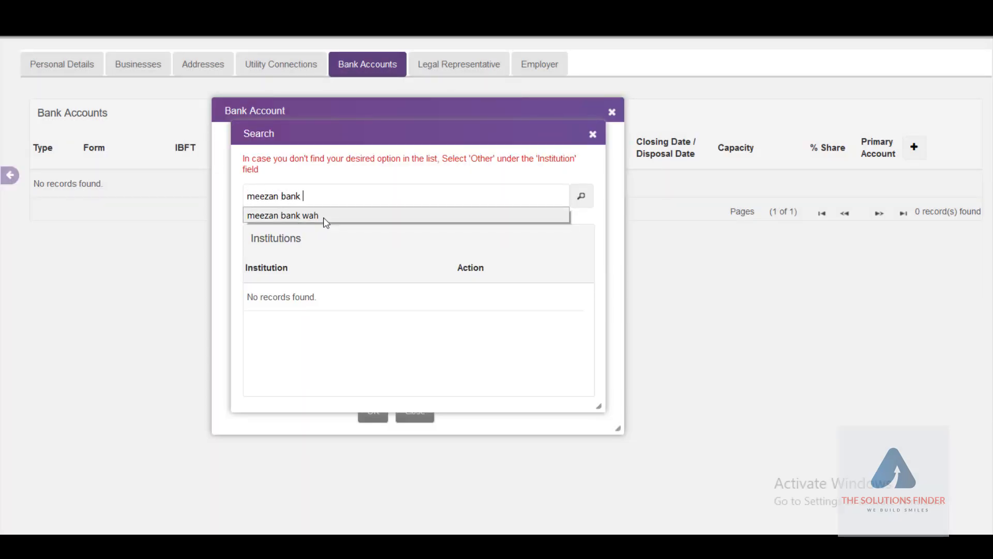
text(wah)
key(Return)
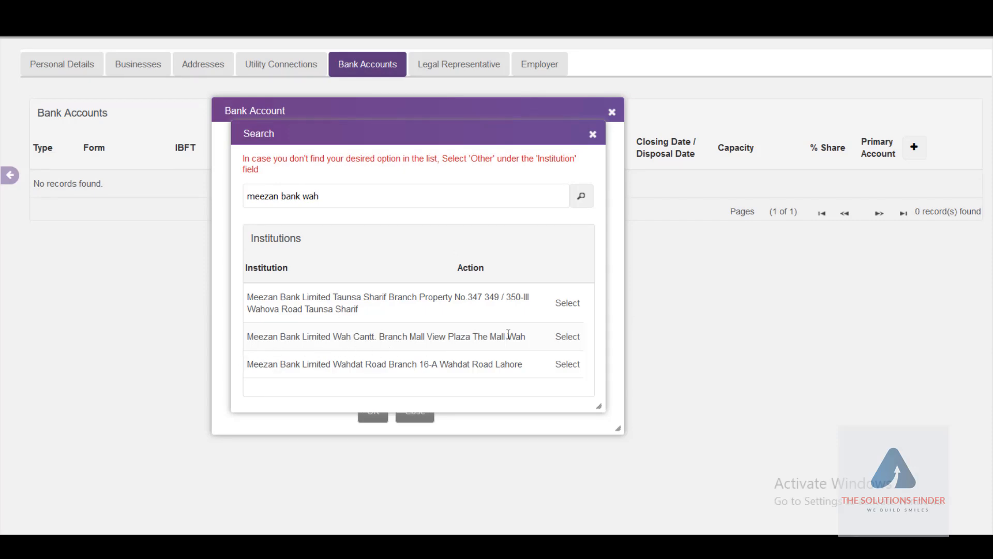
click(568, 337)
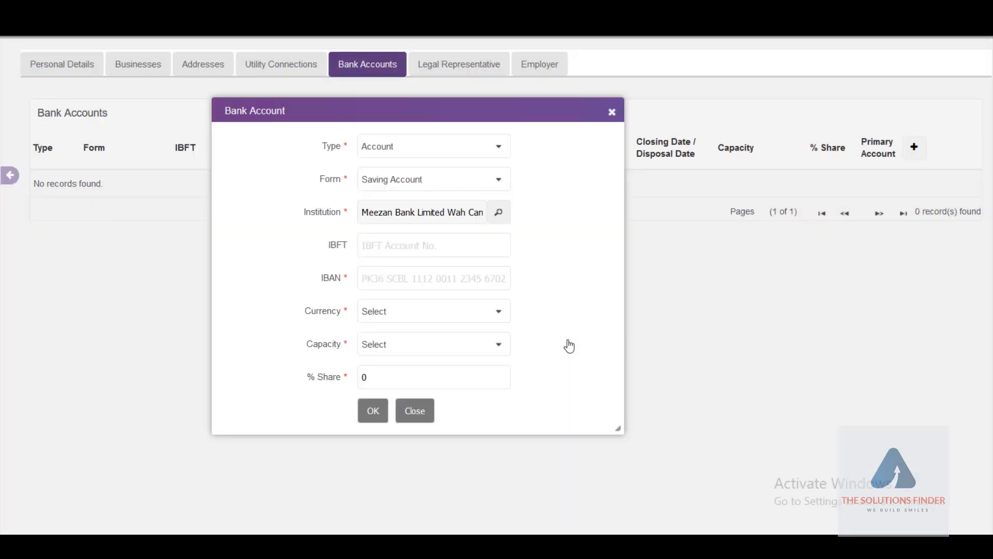
Step: Paste the IBAN, choose PKR currency, Owner capacity and 100% share, and save the account
click(388, 279)
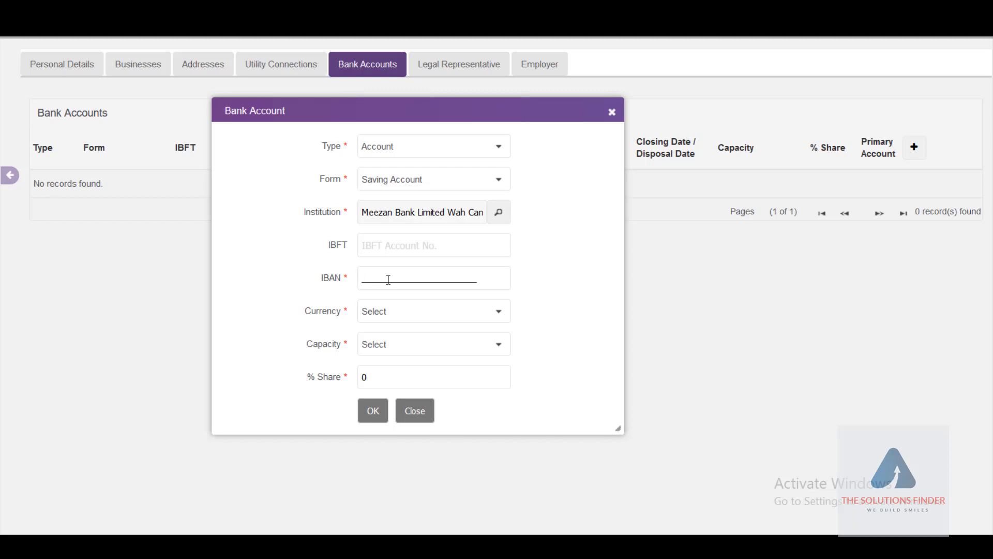
key(ctrl+v)
click(407, 320)
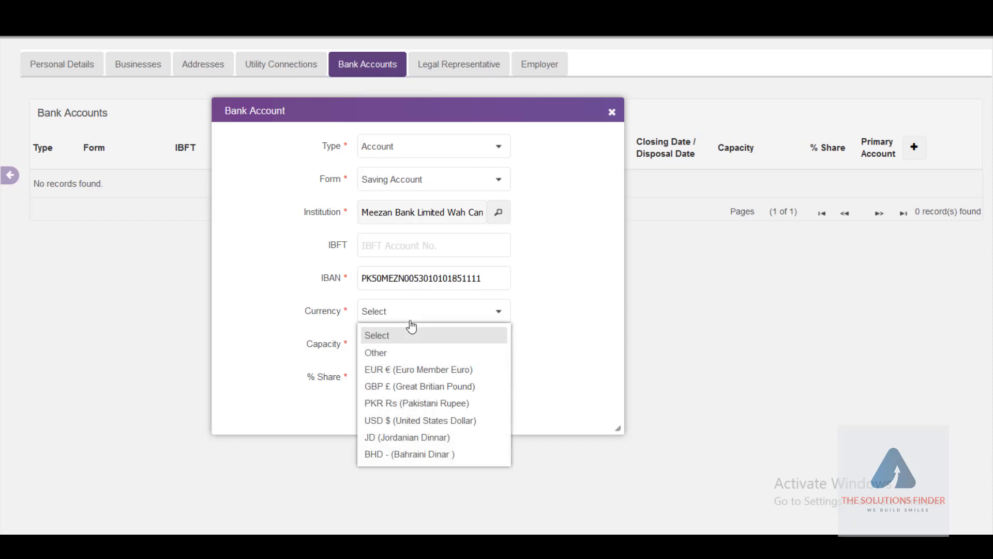
click(402, 403)
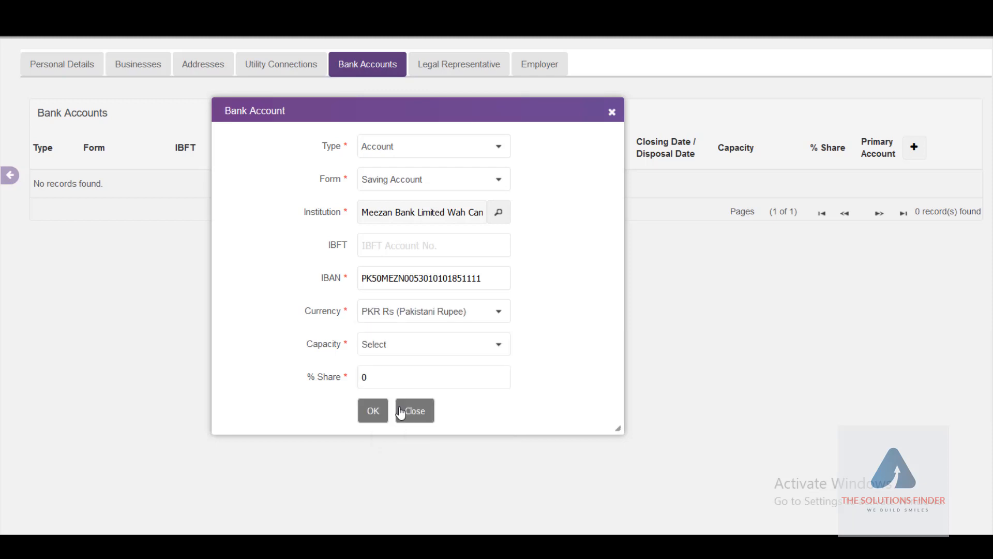
click(435, 352)
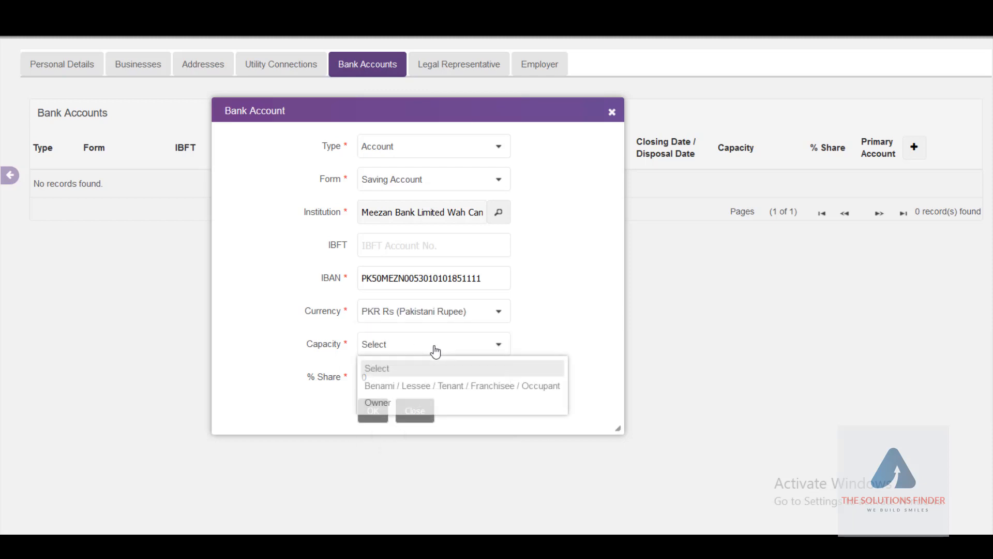
click(379, 404)
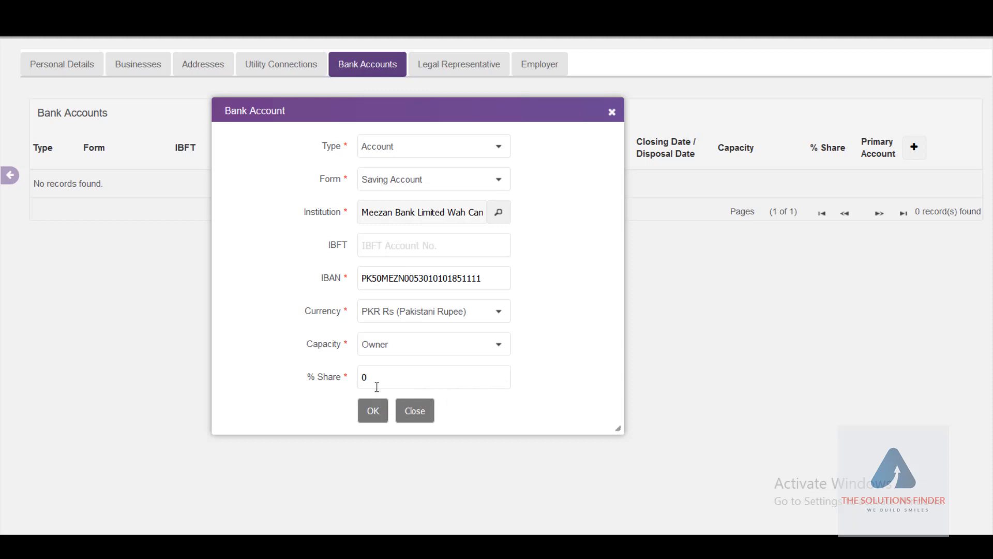
click(378, 383)
text(100)
click(367, 414)
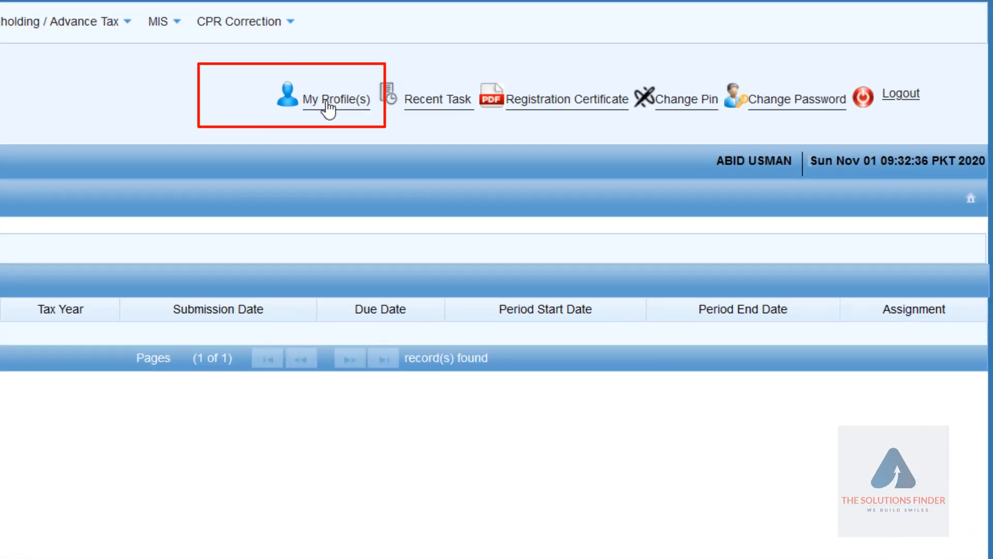
Step: Use My Profile(s) at the top to leave the profile for the dashboard
click(328, 109)
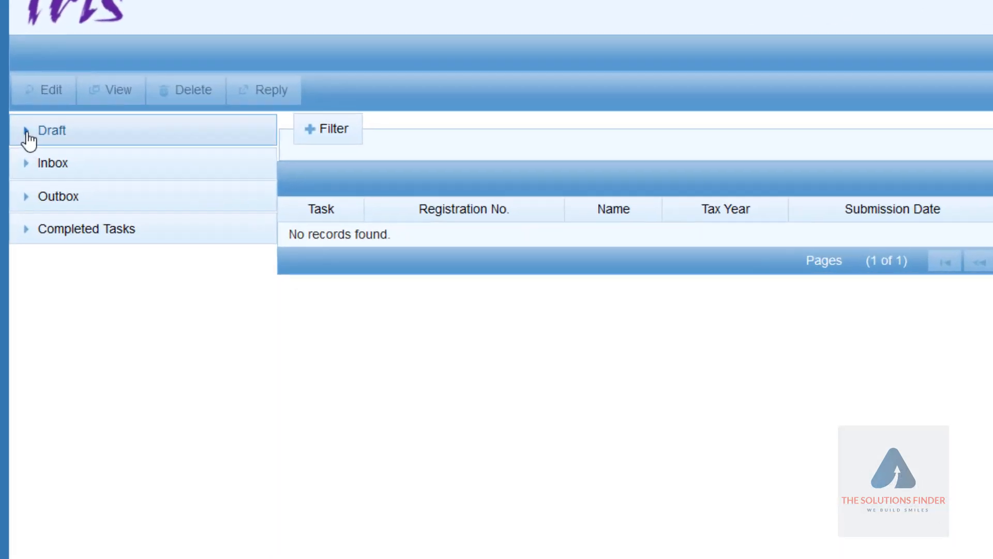
Step: Glance at Draft and Inbox, then list Completed Tasks > Declaration (10) filings
click(16, 192)
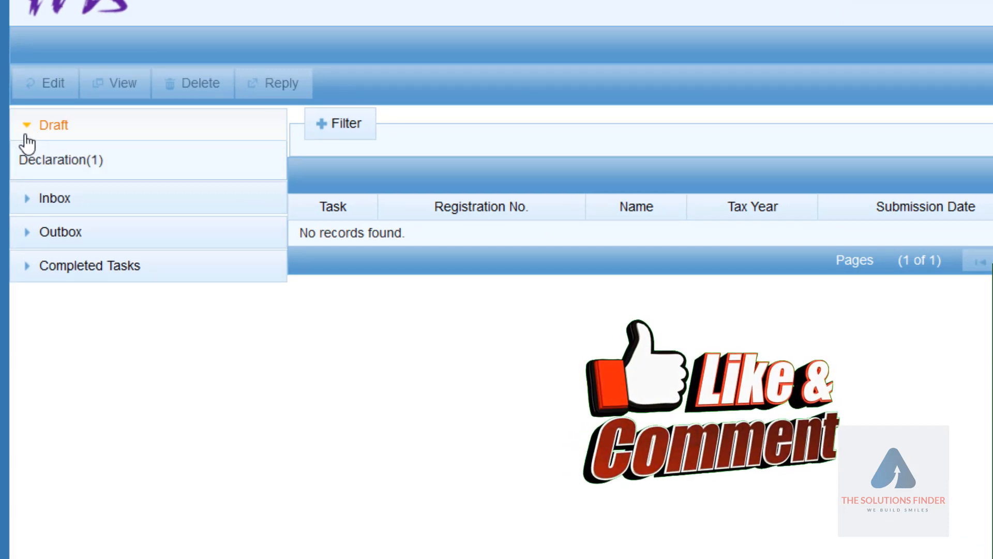
click(30, 134)
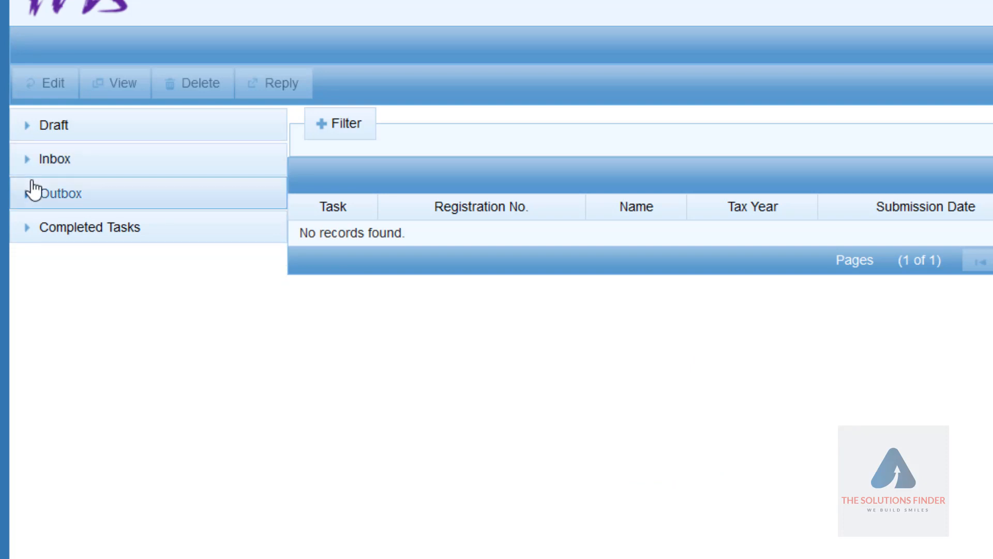
click(25, 170)
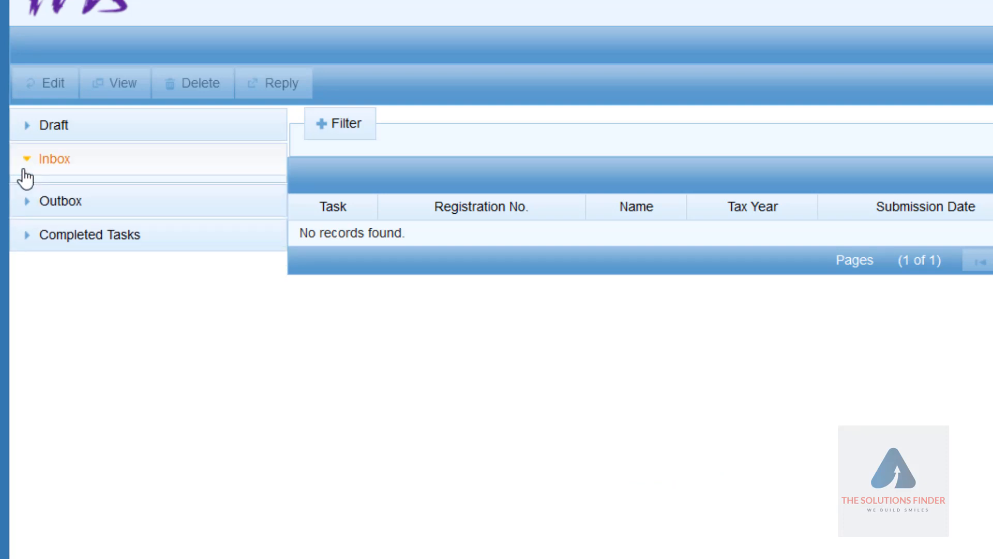
click(23, 172)
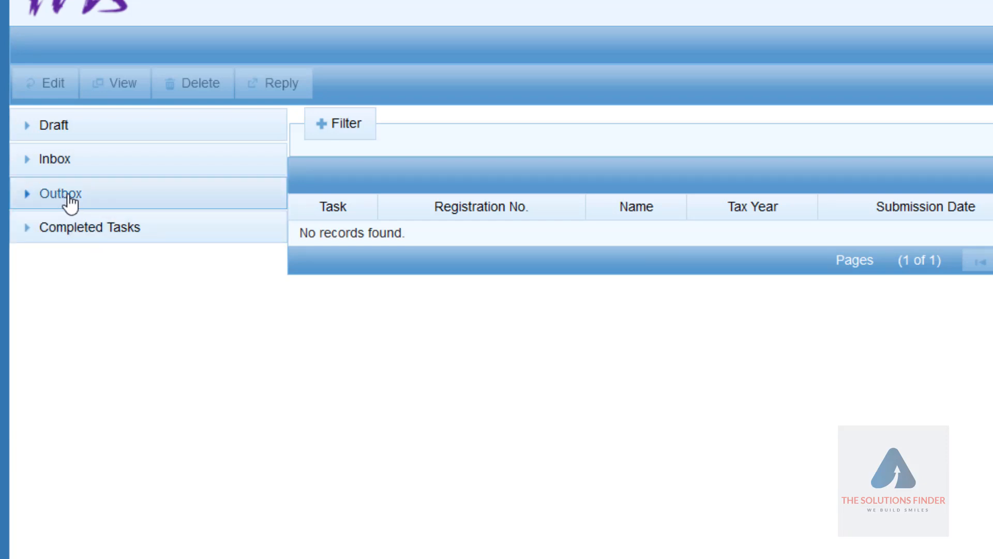
click(28, 238)
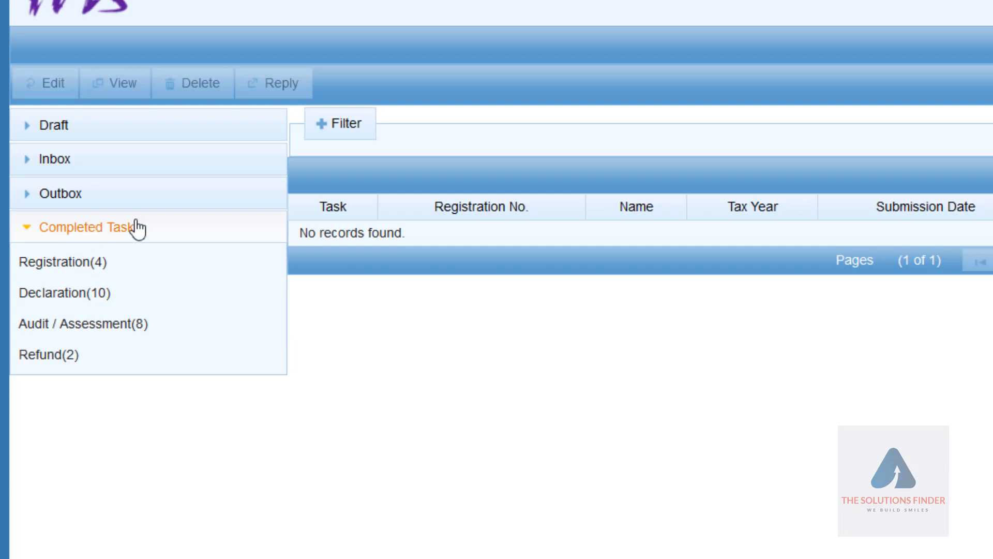
click(87, 293)
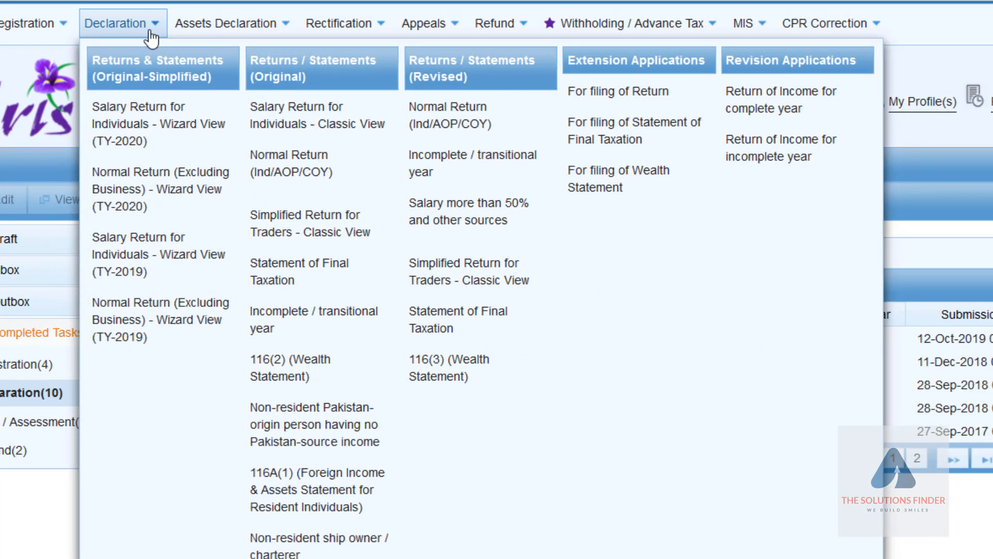
Step: Start a Normal Return (Ind/AOP/COY) for tax period 2020, 01-Jul-2019 to 30-Jun-2020
mouse_move(209, 35)
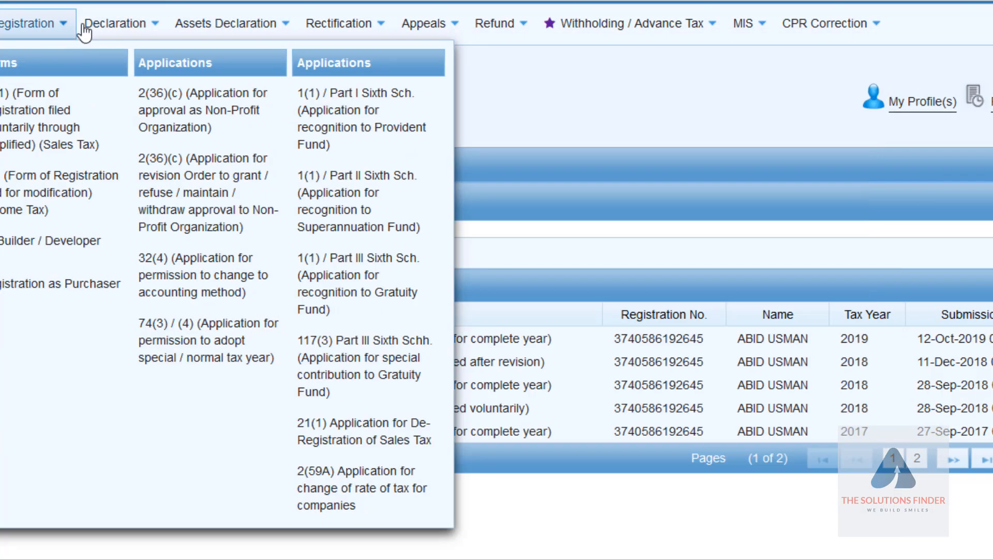
mouse_move(116, 28)
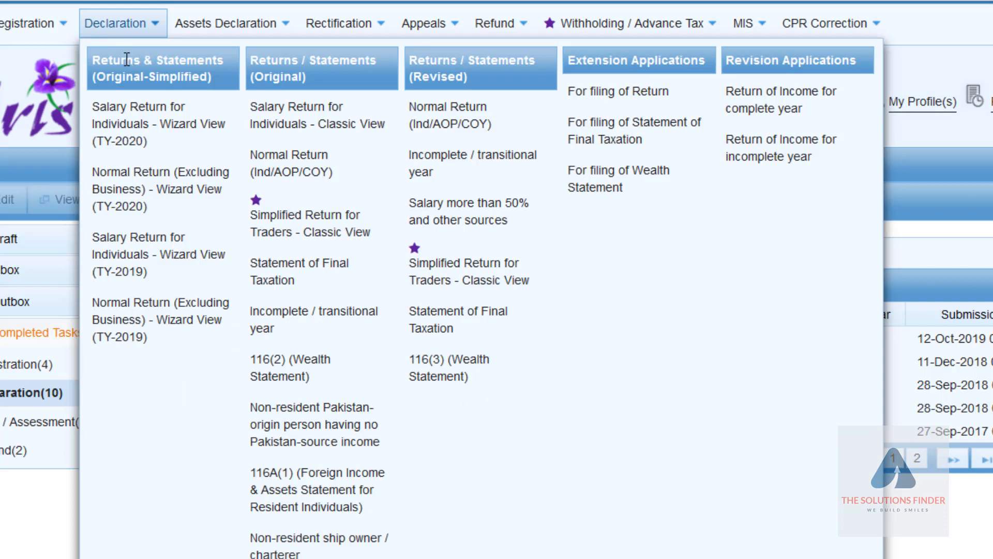
click(317, 177)
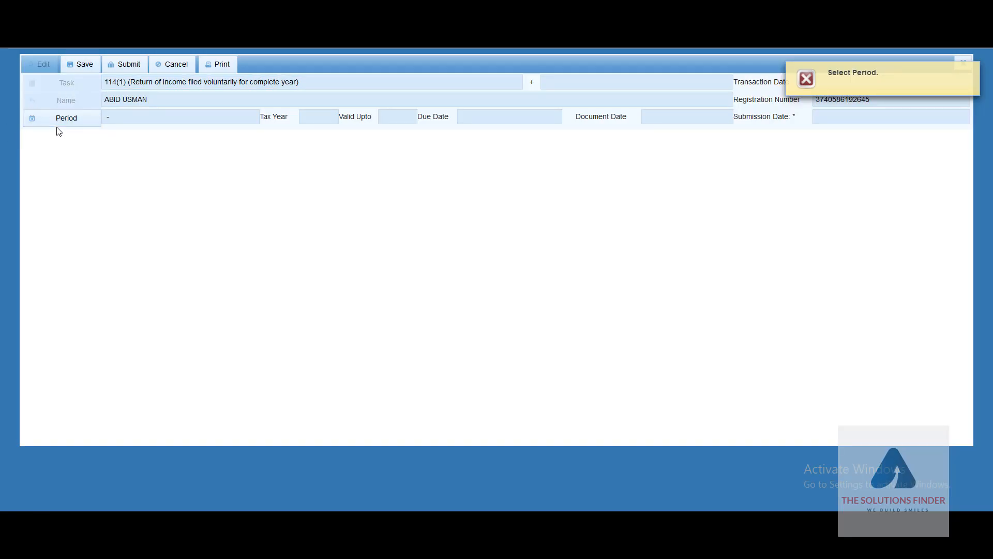
click(81, 128)
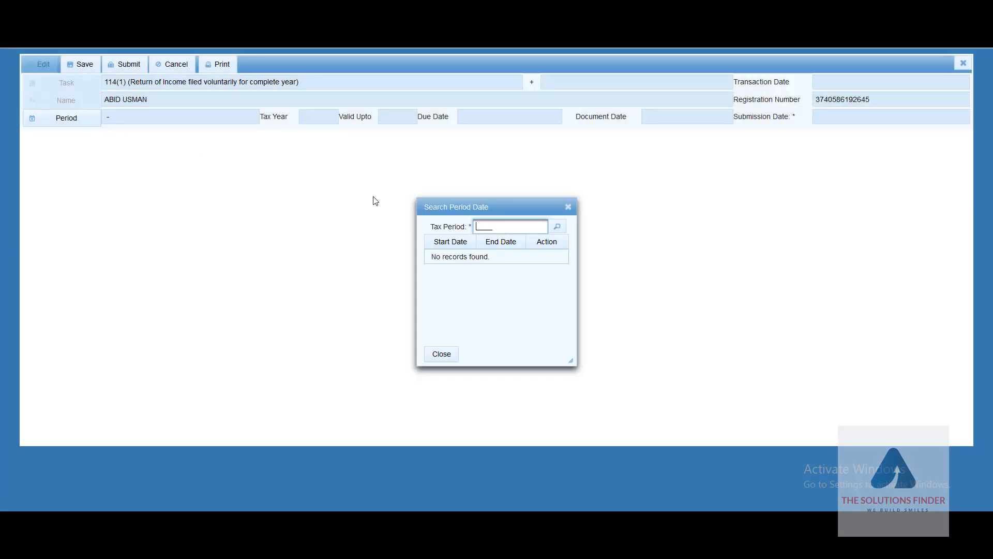
text(2020)
key(Return)
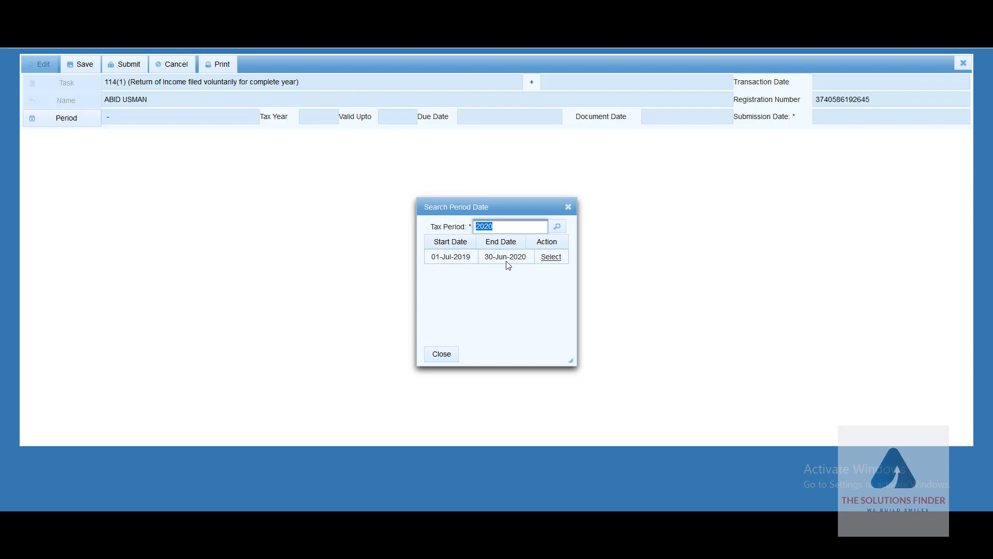
click(549, 262)
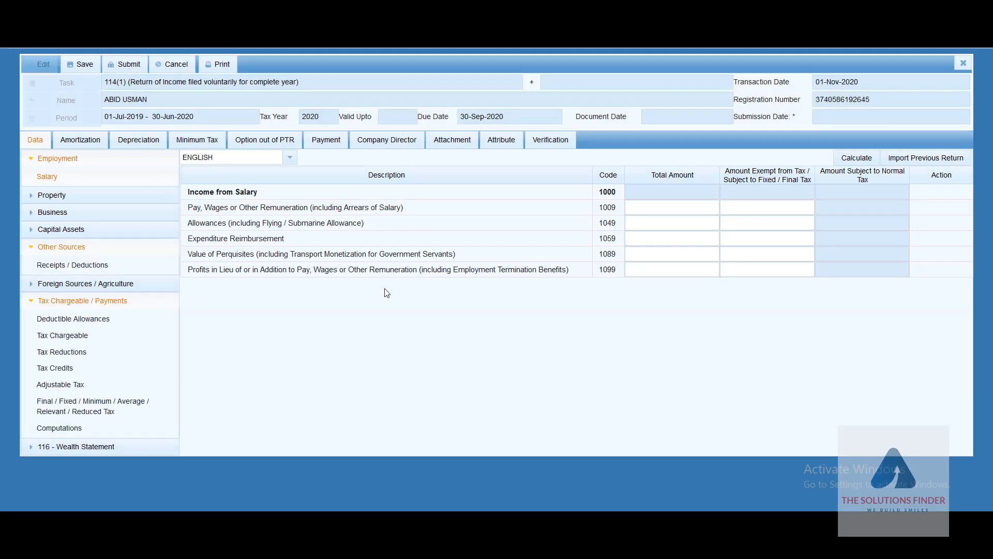
Step: Collapse the Employment, Other Sources and Tax Chargeable / Payments sections of the return tree
click(31, 160)
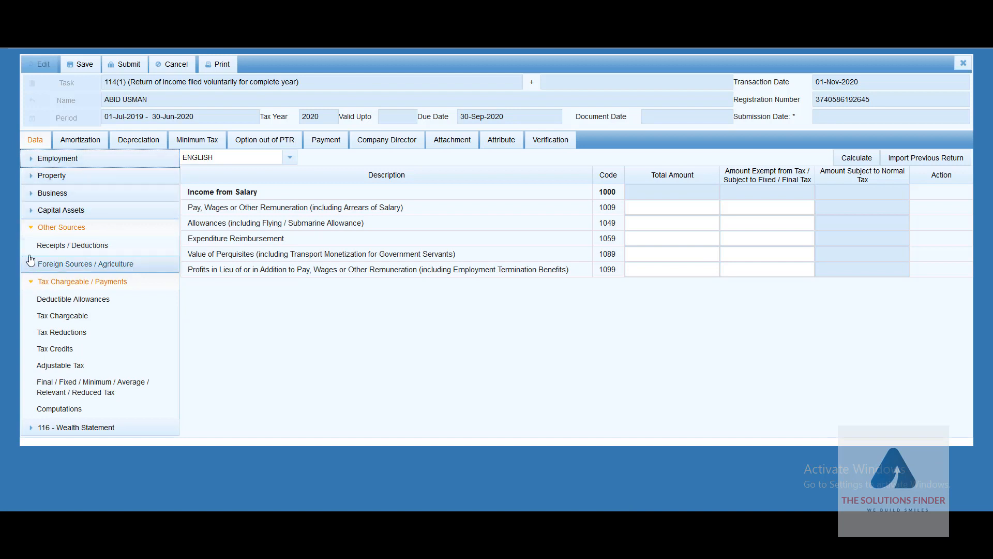
click(29, 228)
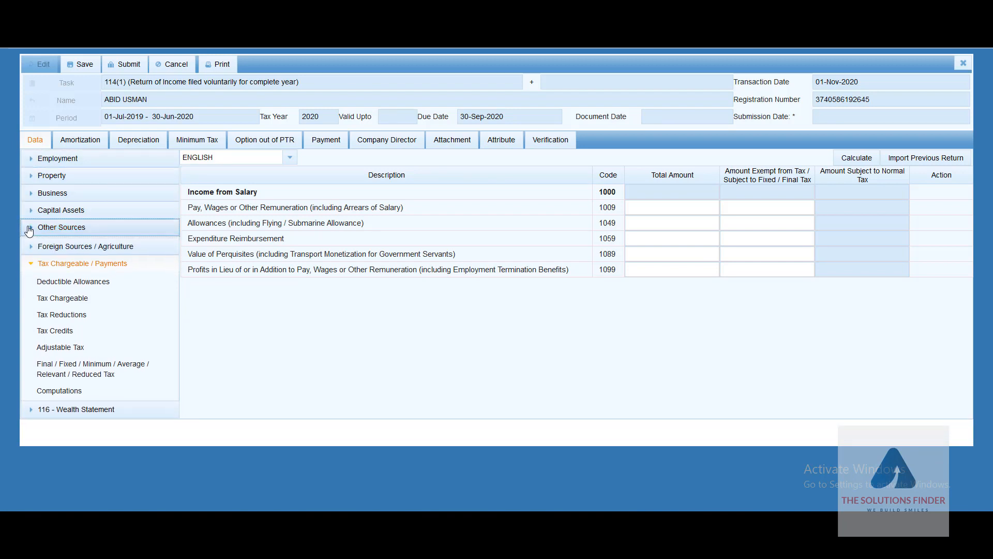
click(29, 263)
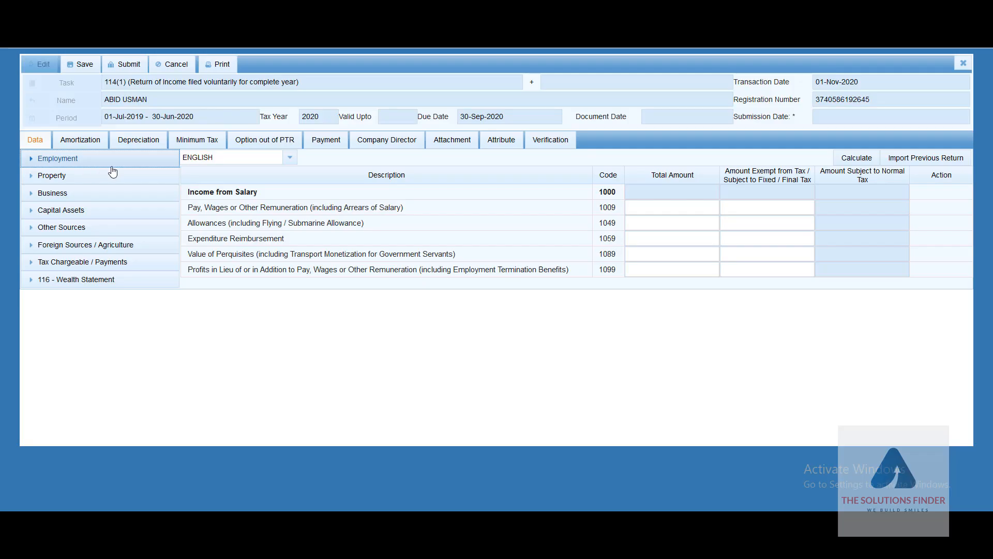
Step: Open the Employment > Salary table and import data from the previous return
click(30, 160)
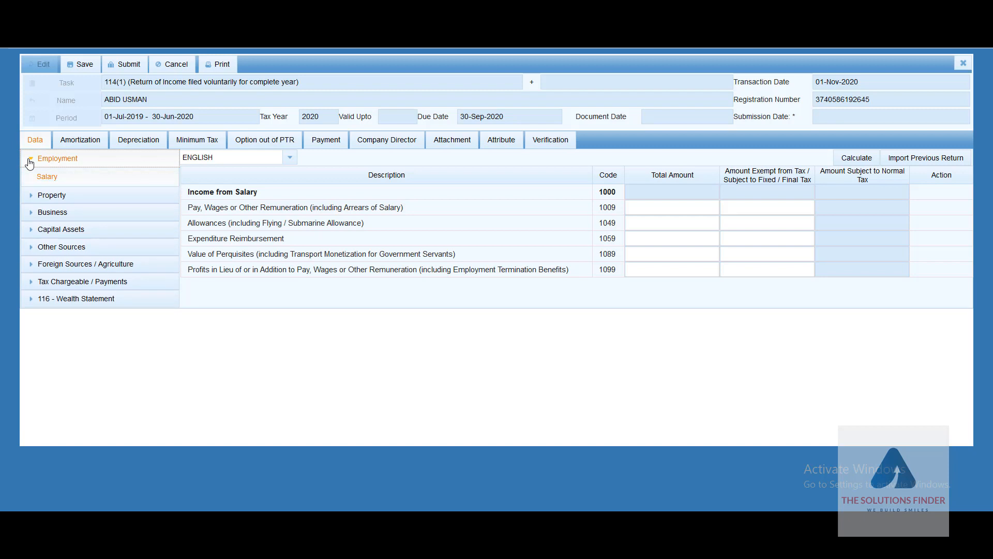
click(45, 177)
click(924, 162)
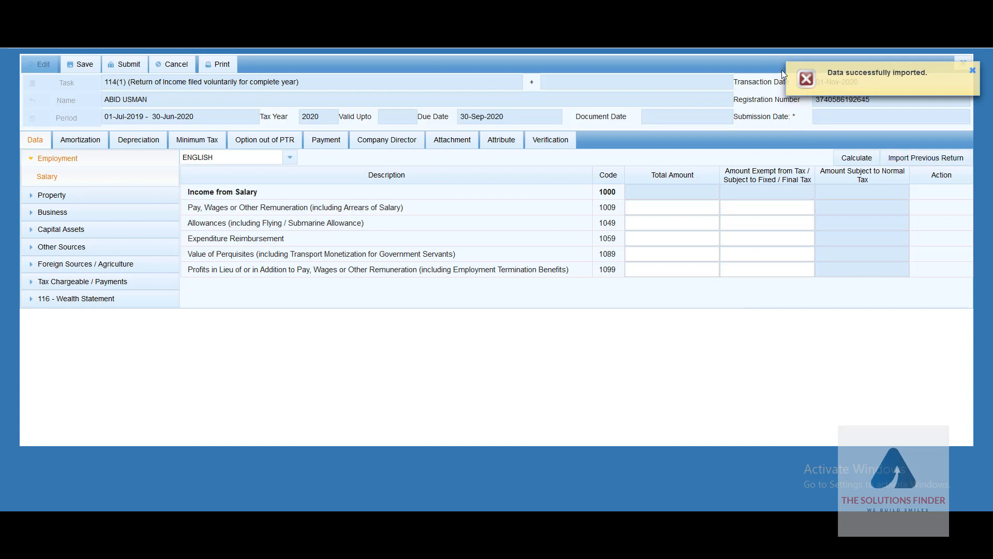
Step: Calculate the salary figures and review the 943,800 total and 85,800 exempt amounts
click(854, 160)
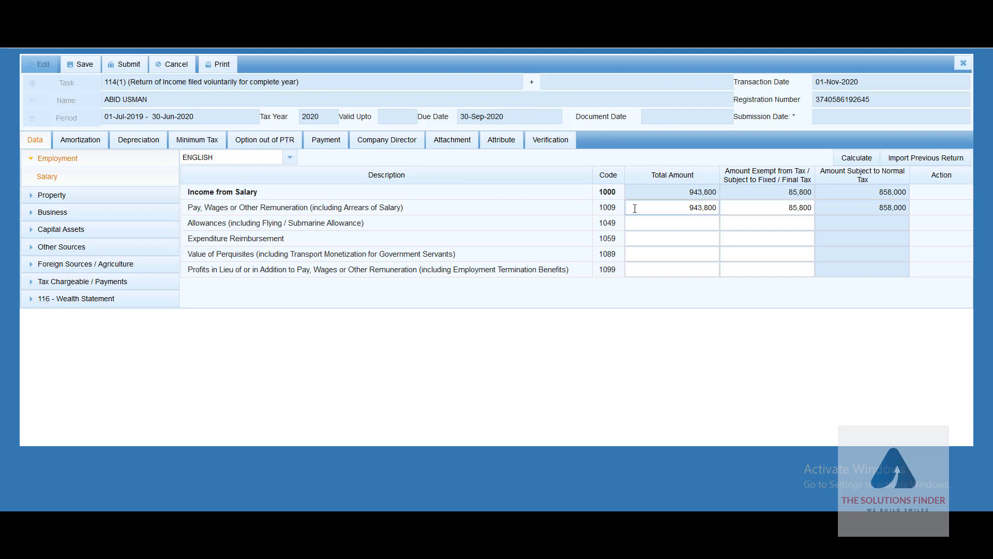
click(682, 212)
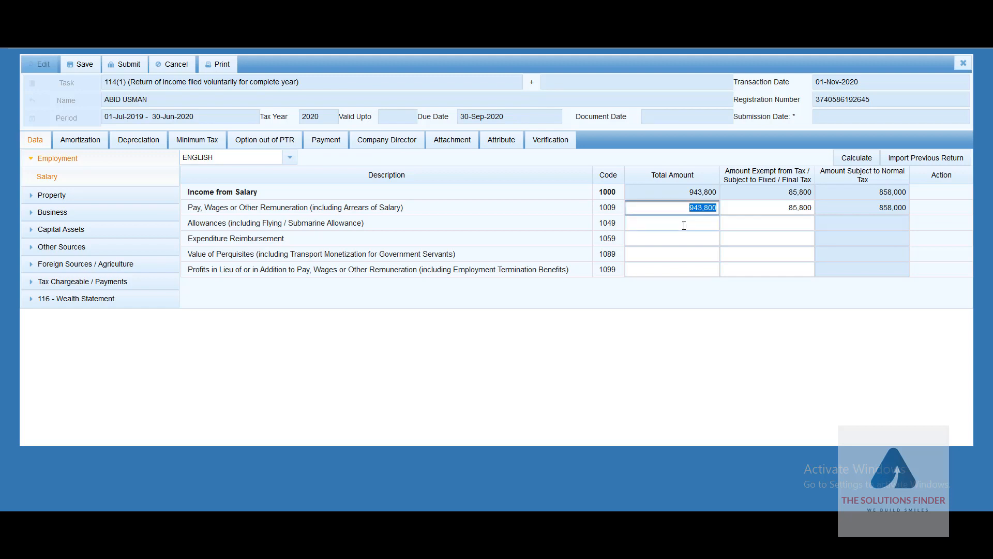
click(683, 225)
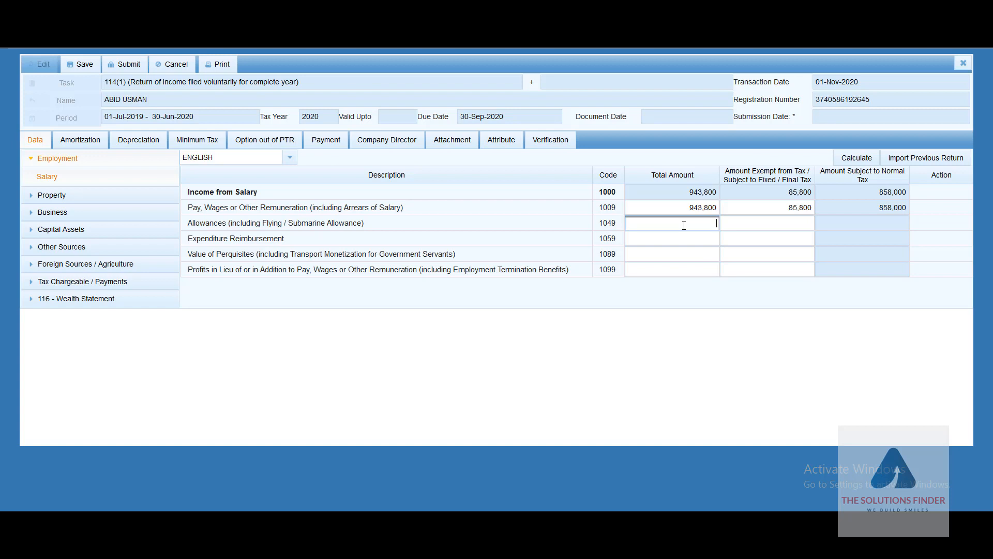
click(771, 213)
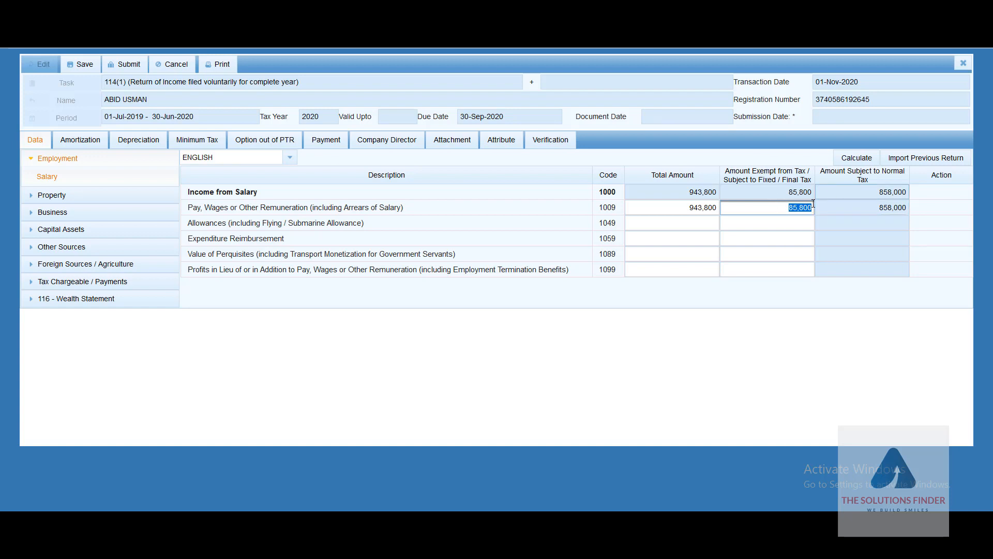
Step: Recalculate and confirm rows 1000 and 1009: 943,800 total, 85,800 exempt, 858,000 taxable
click(853, 160)
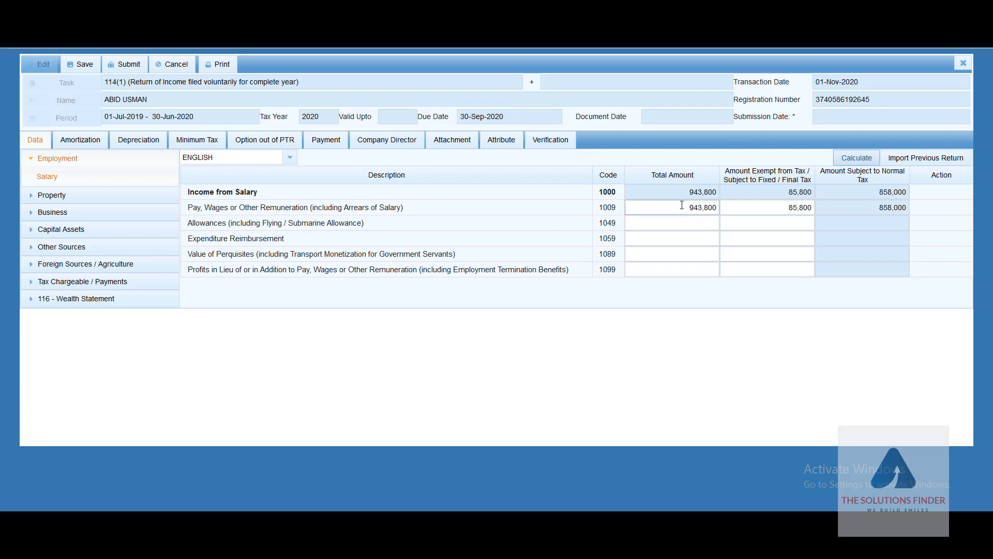
click(699, 212)
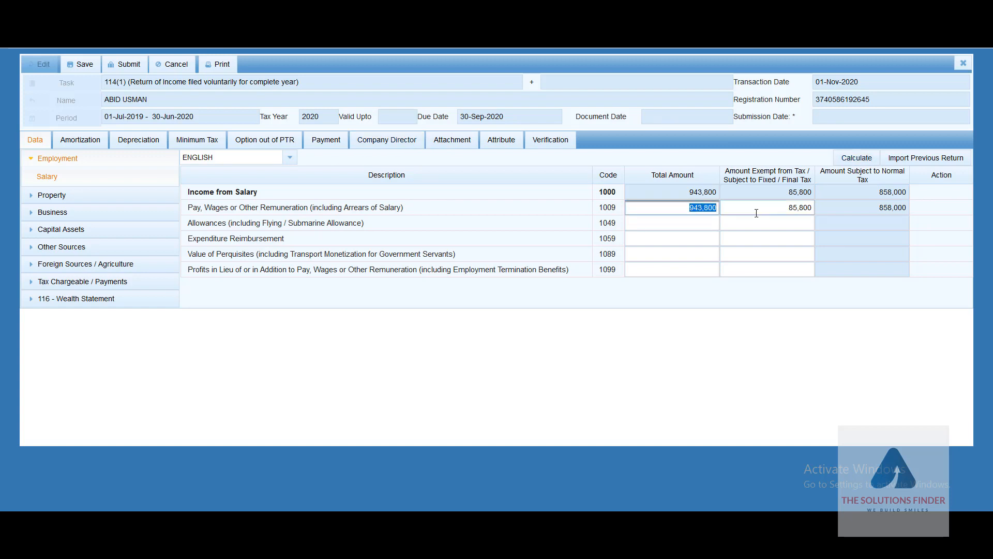
click(776, 213)
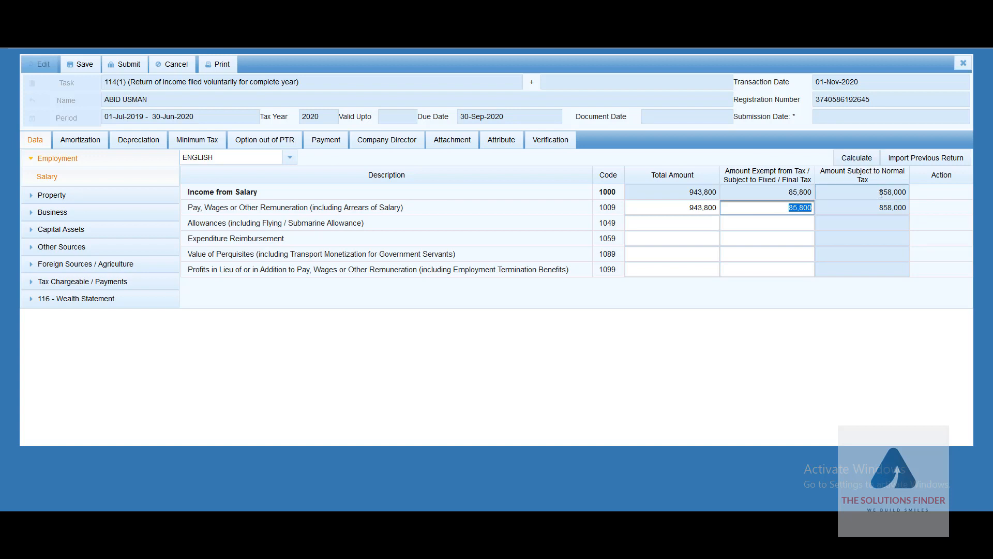
click(878, 193)
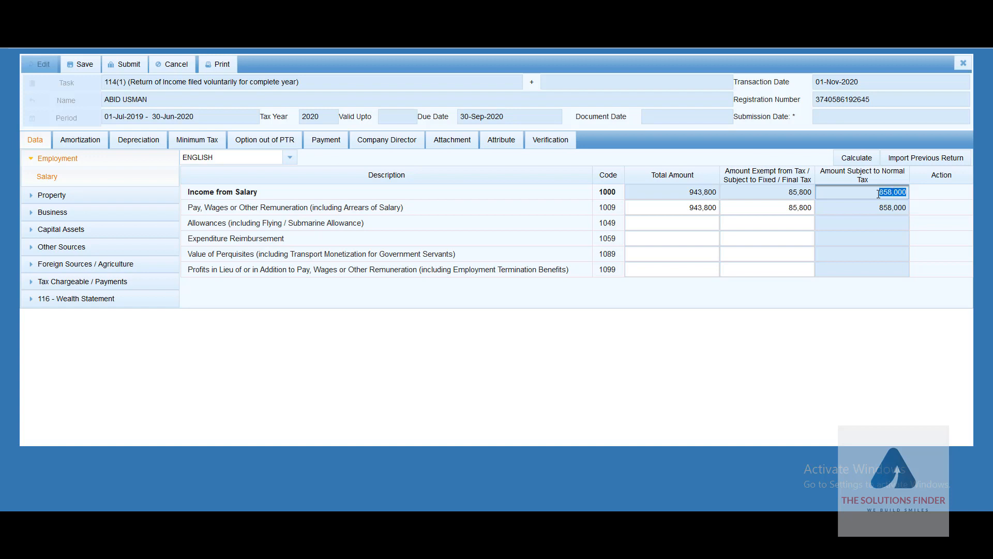
click(697, 196)
click(698, 196)
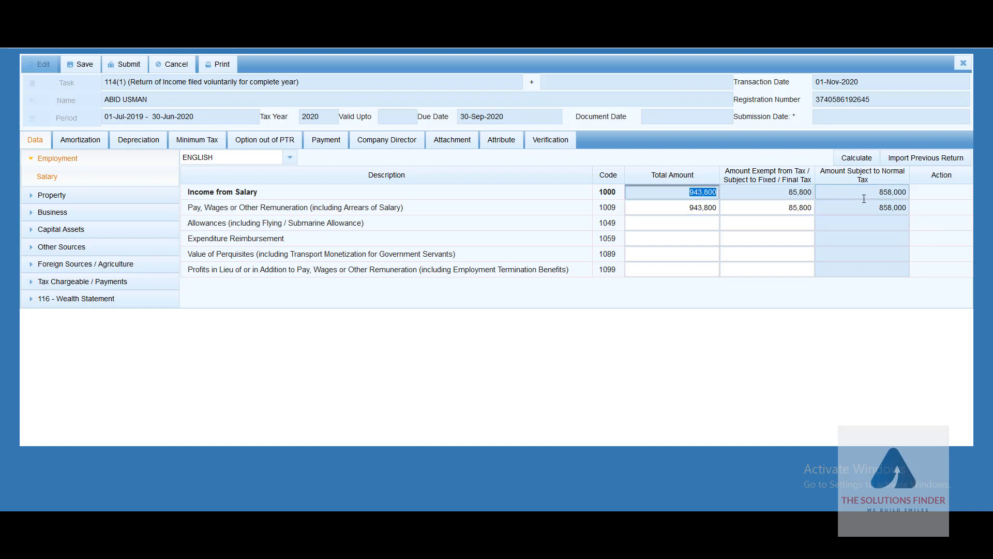
click(885, 195)
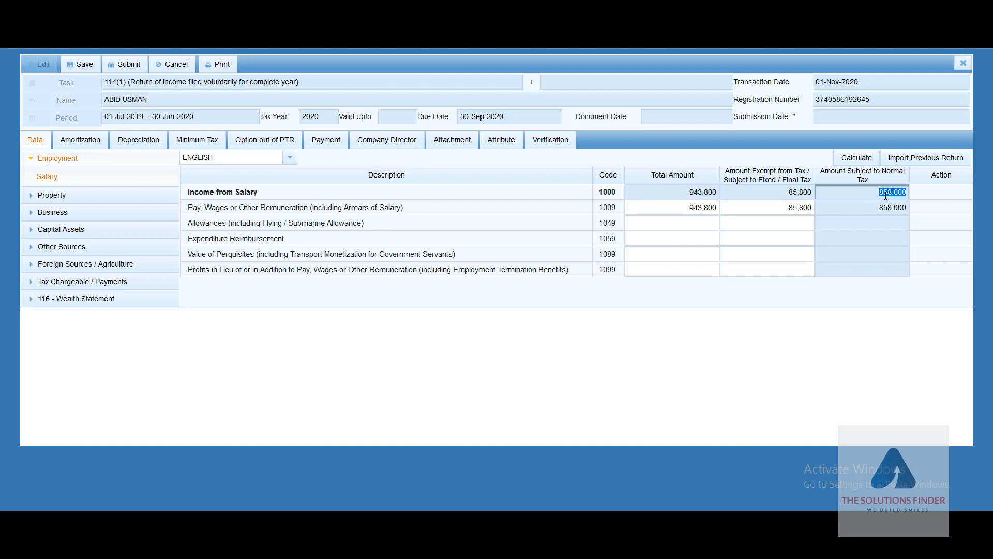
click(681, 217)
click(211, 192)
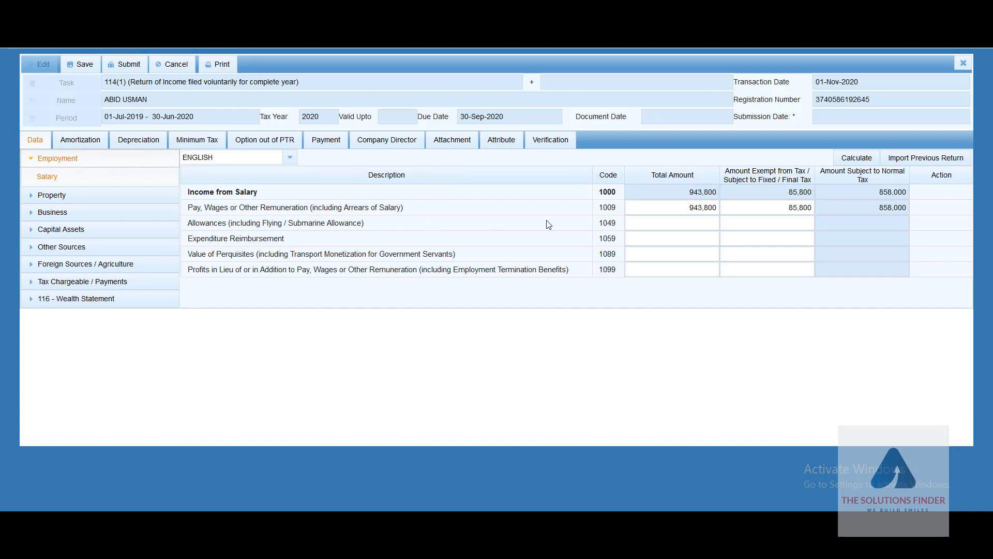
Step: Review the Property Receipts / Deductions table
click(31, 159)
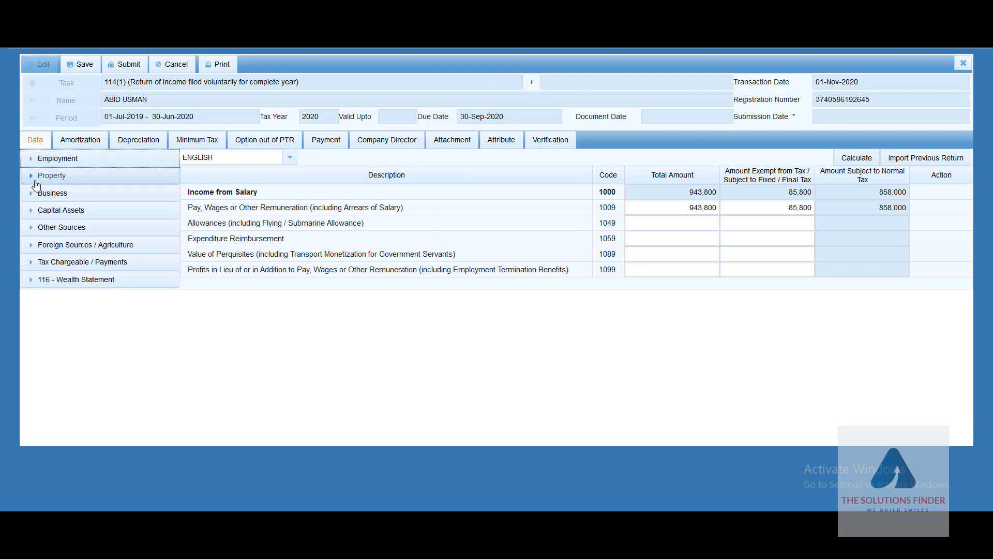
click(32, 177)
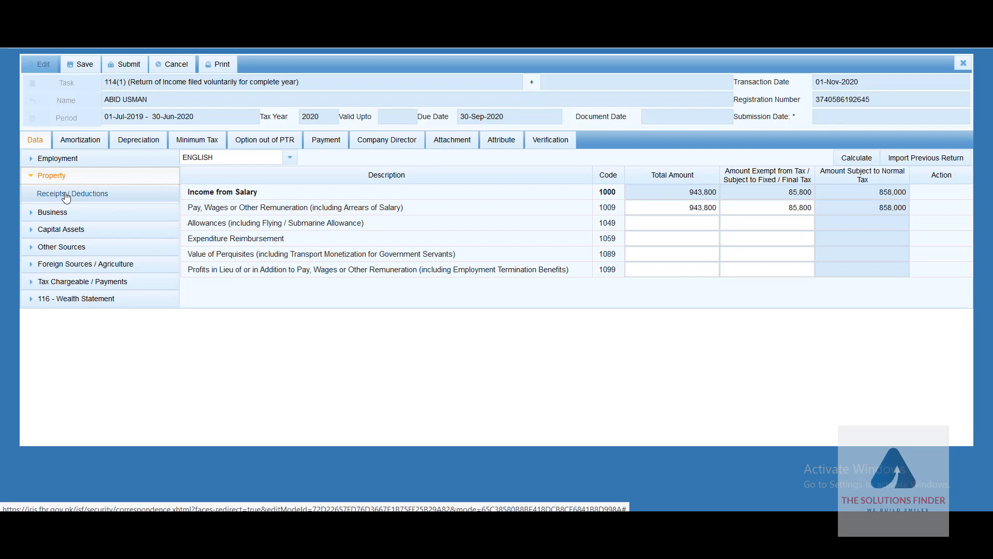
click(66, 194)
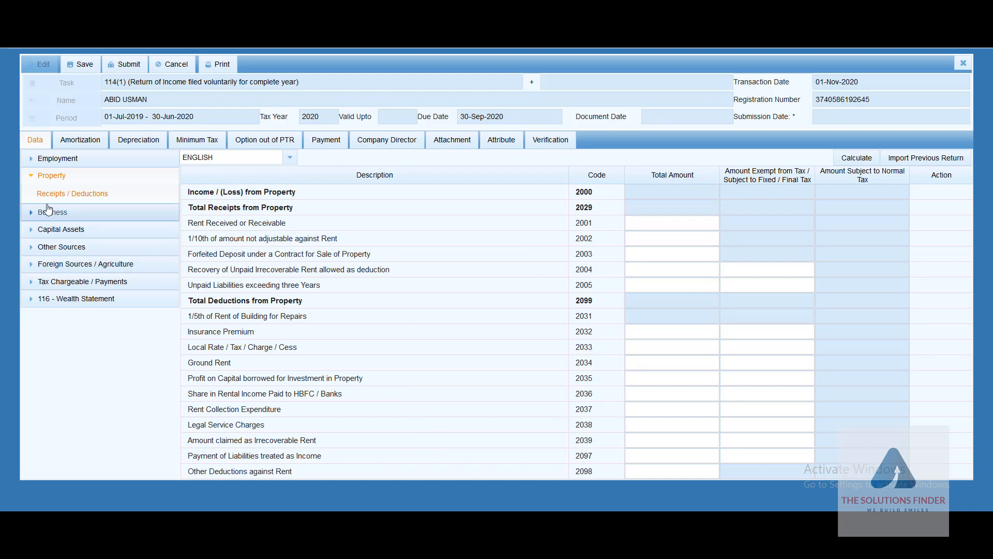
click(32, 178)
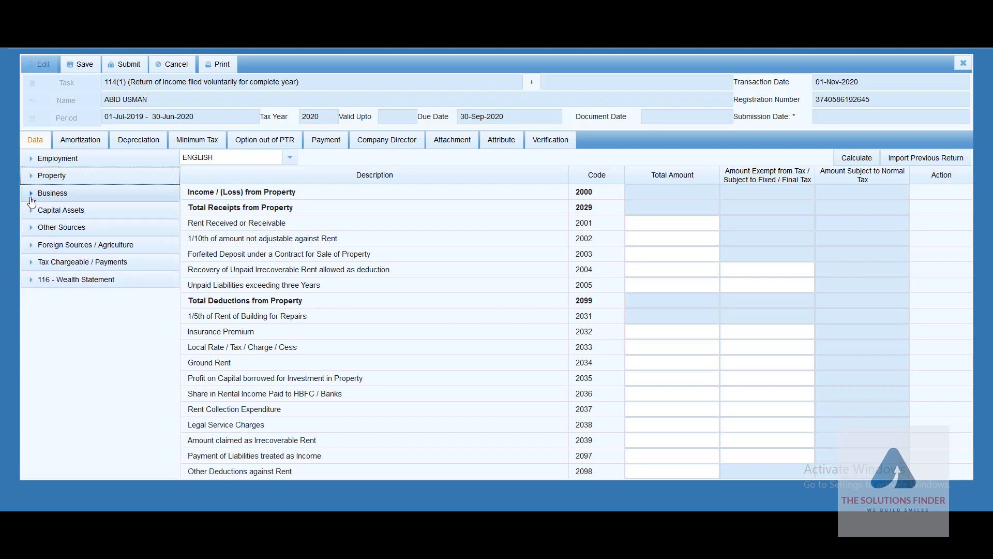
Step: Check Business and the -120,000 Capital Gains / (Loss), then show the Foreign Income table
click(31, 199)
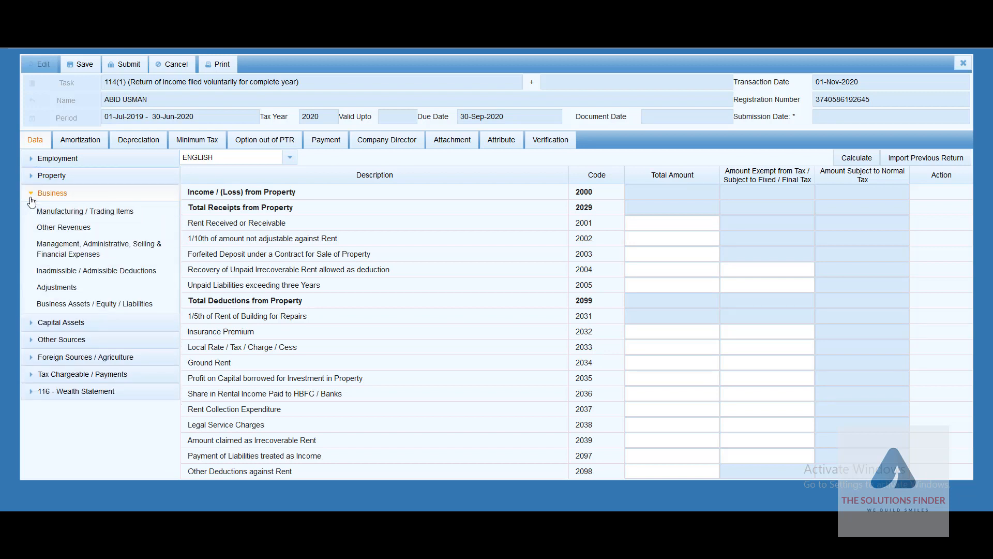
click(32, 201)
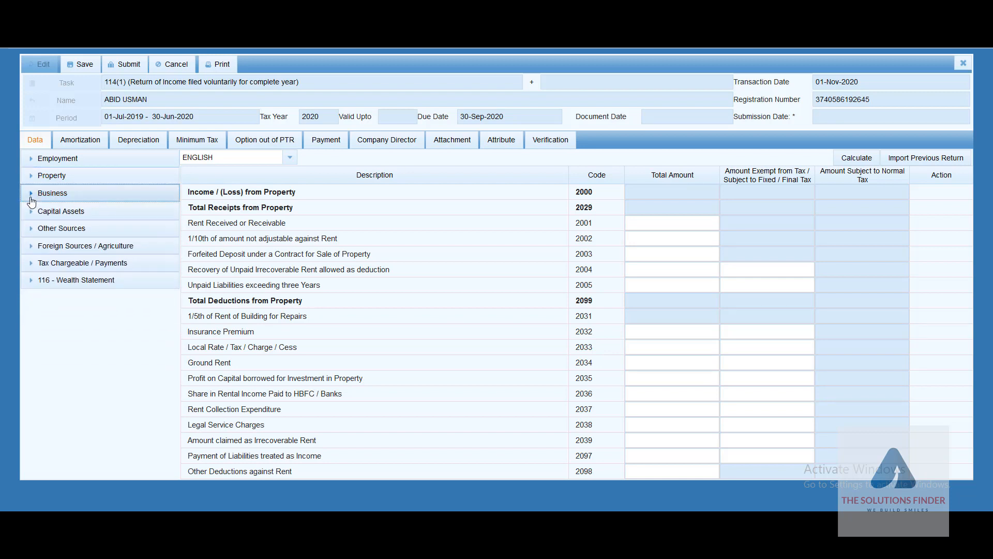
click(61, 210)
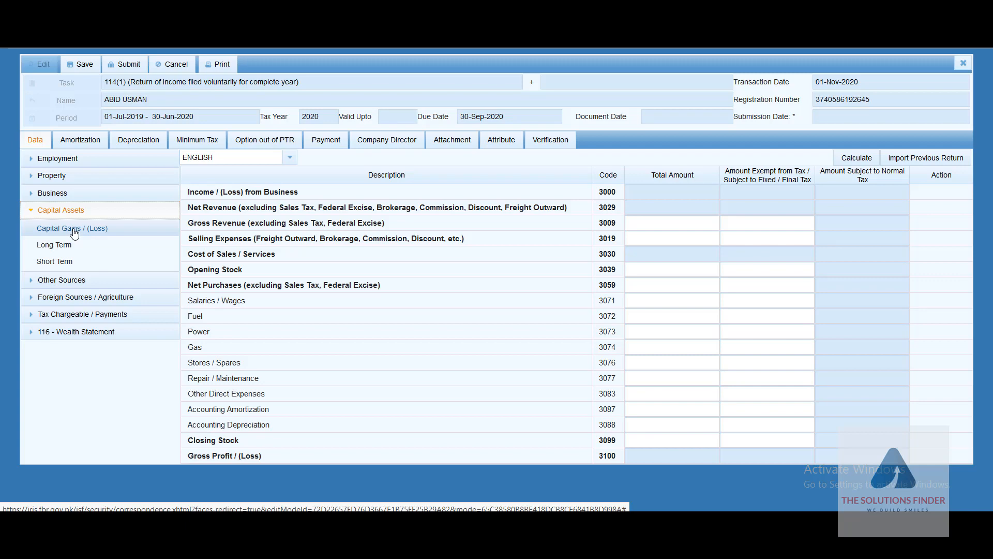
click(73, 232)
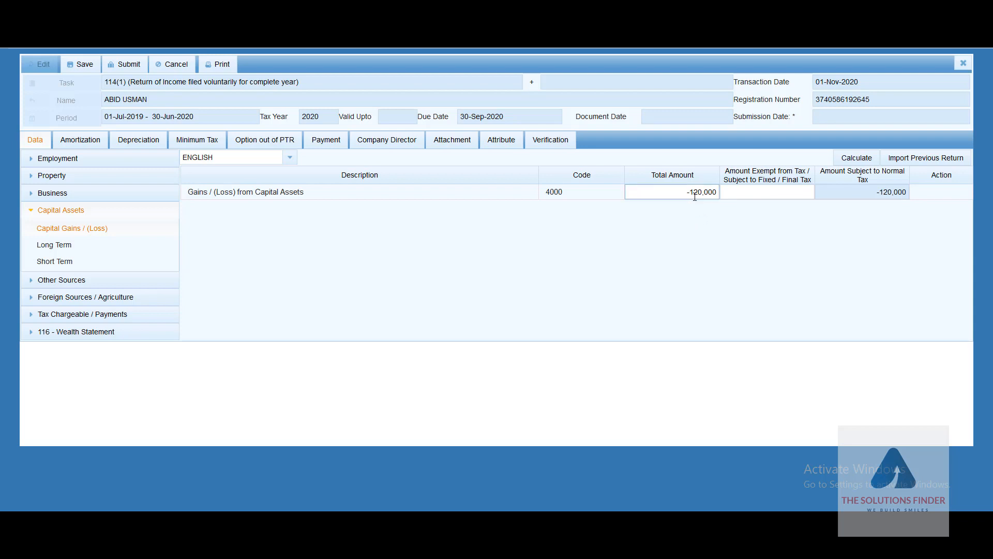
click(77, 297)
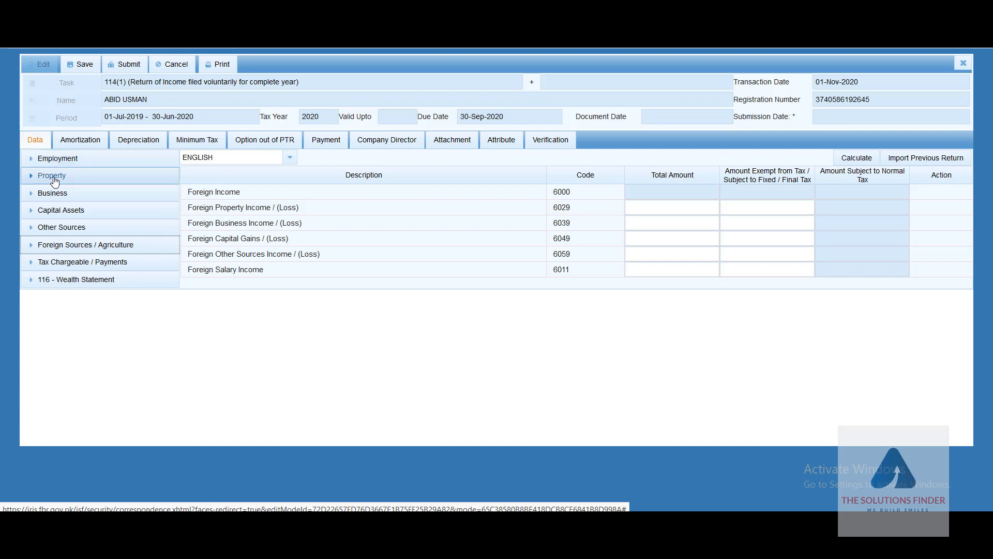
Step: Review the Other Sources Receipts / Deductions table, then collapse that section
click(32, 231)
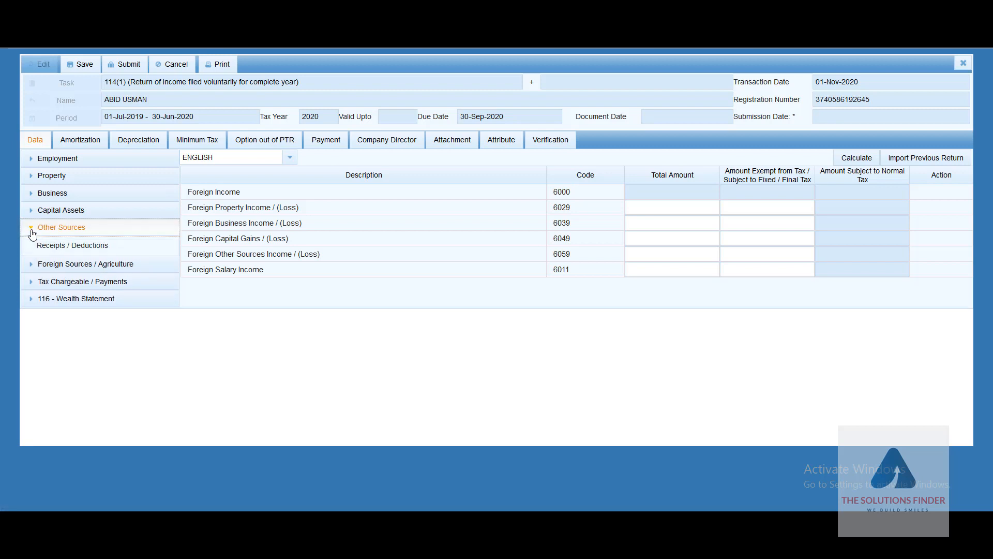
click(55, 253)
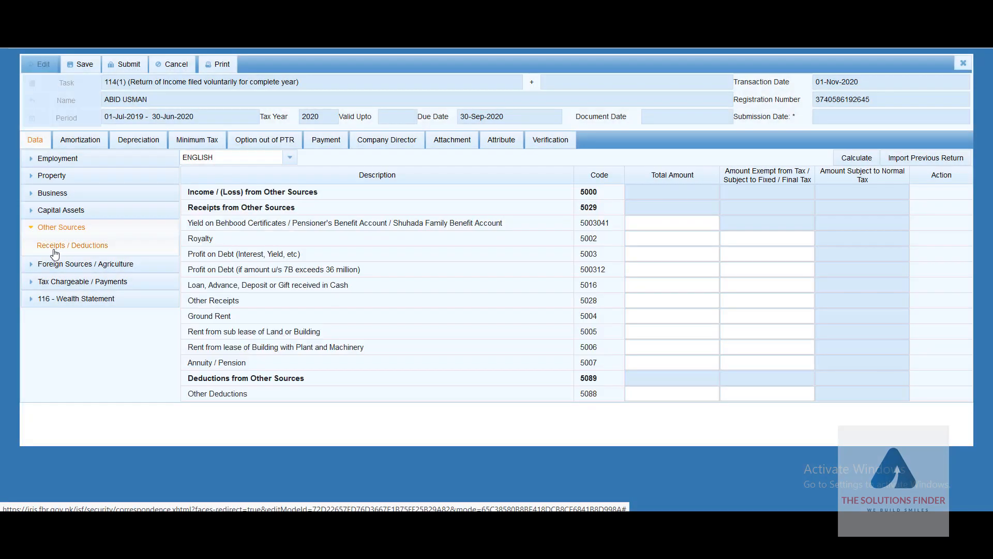
click(32, 230)
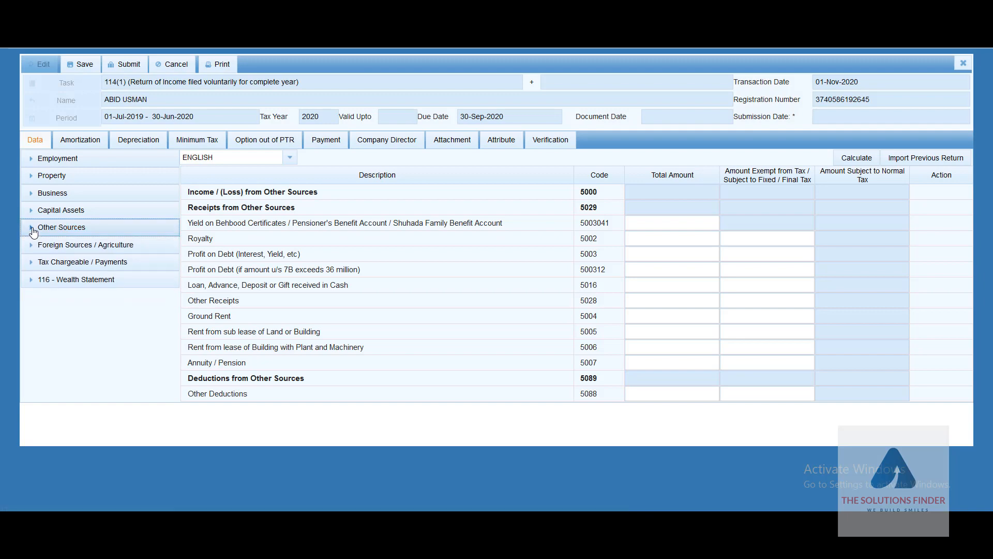
Step: Show the Foreign Sources and Agriculture tables, with rows 6100 and 9291 still empty
click(32, 247)
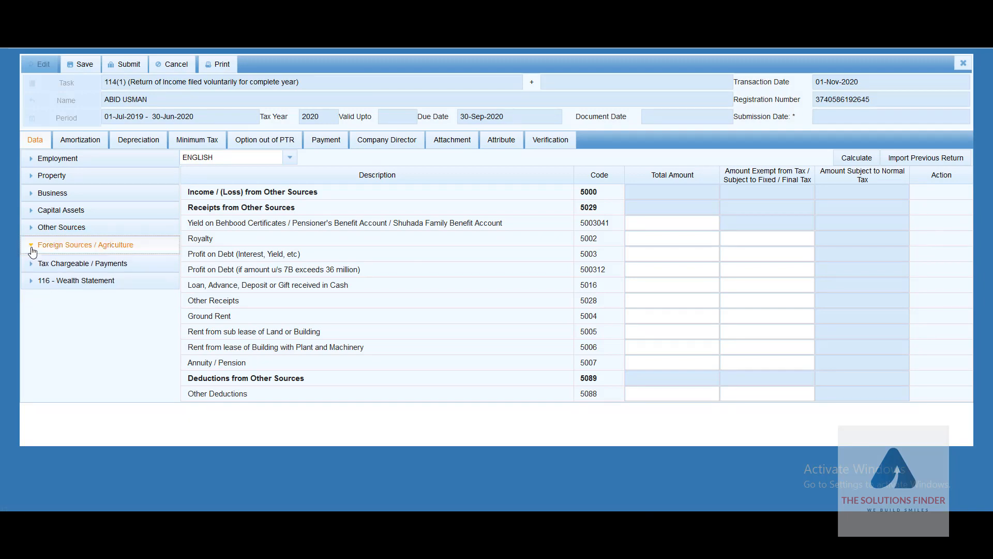
click(65, 264)
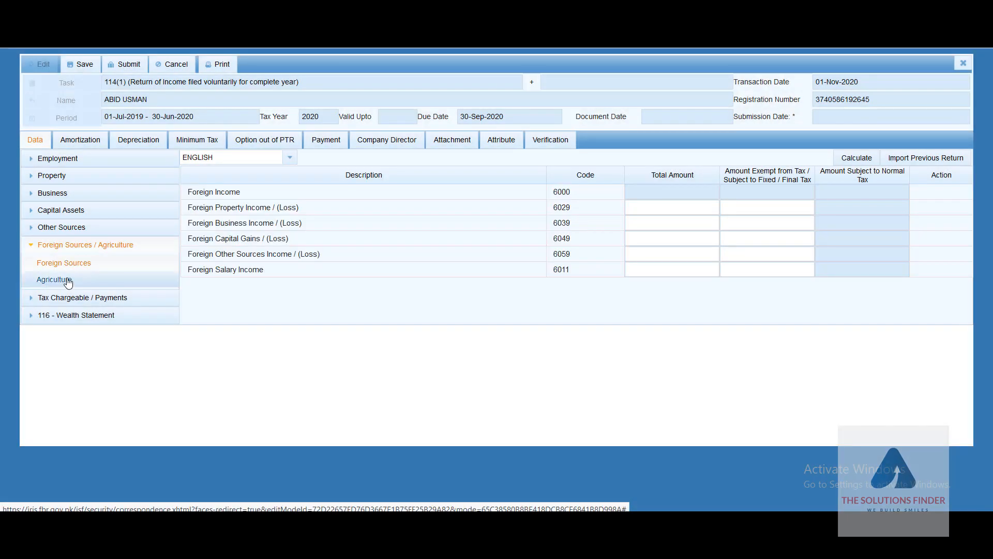
click(67, 282)
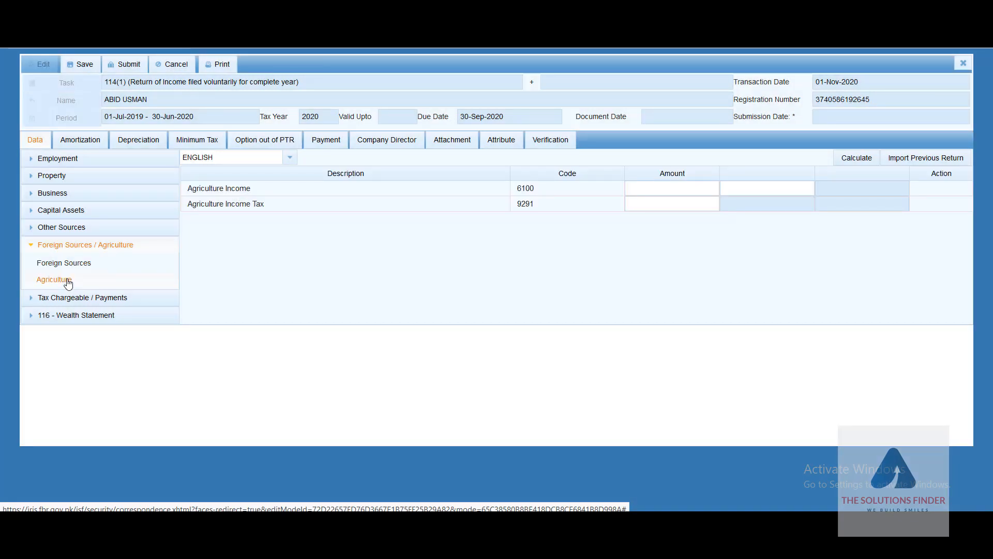
click(33, 247)
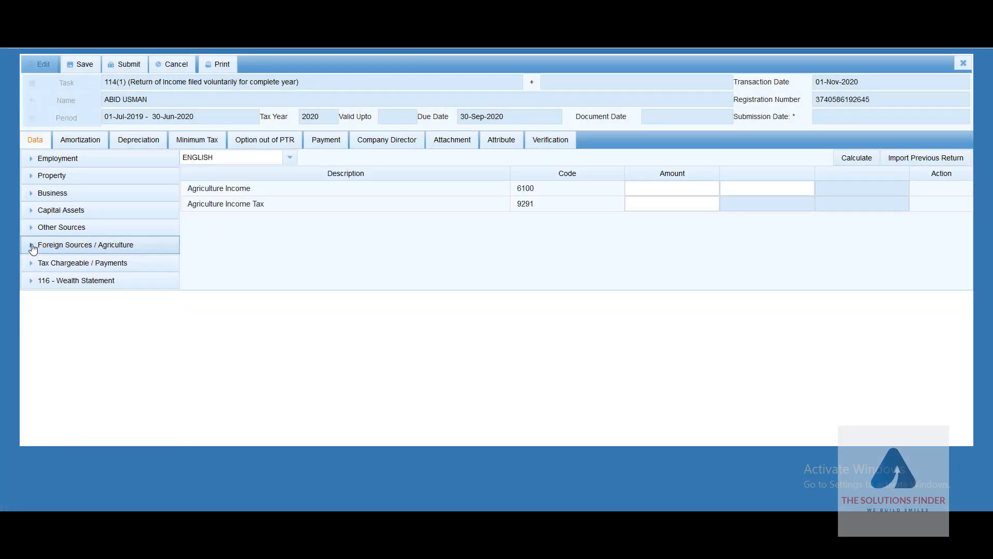
click(32, 247)
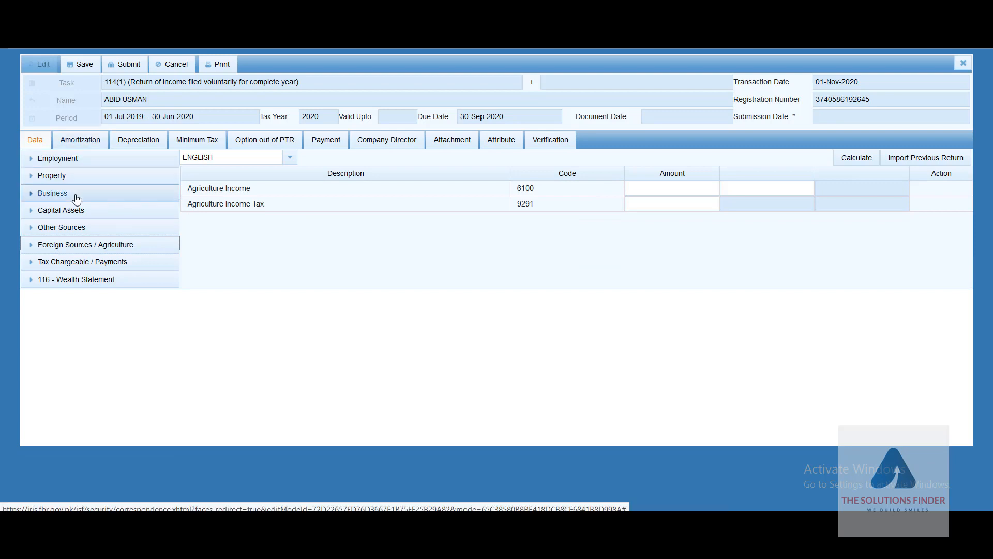
click(34, 161)
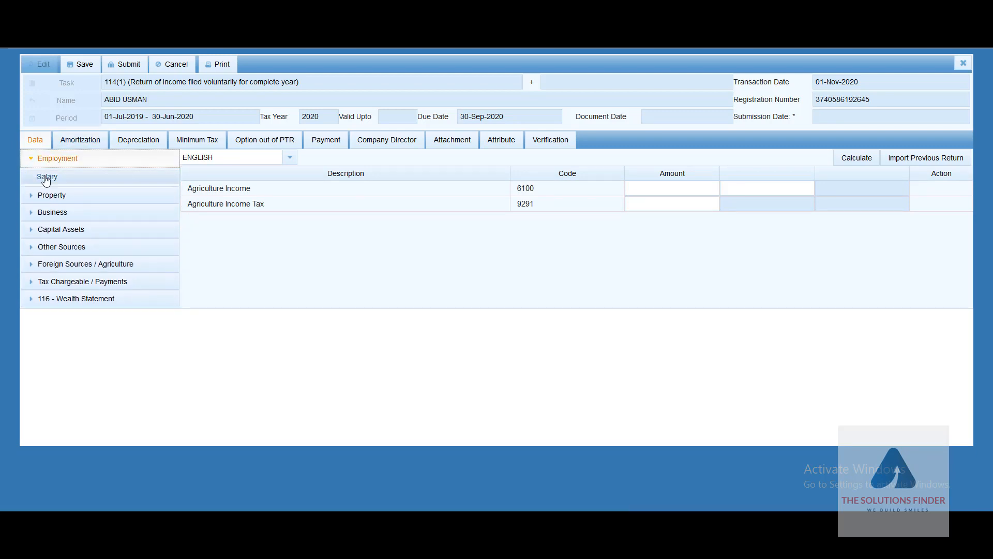
click(31, 162)
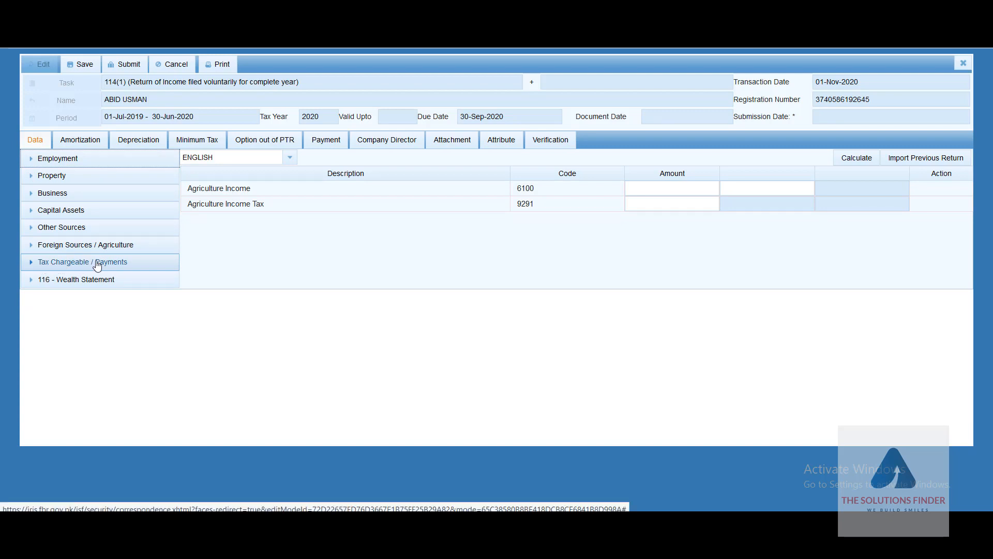
Step: Review Deductible Allowances, including Zakat u/s 60 of 25,000, and Tax Chargeable, then show Tax Reductions
click(32, 266)
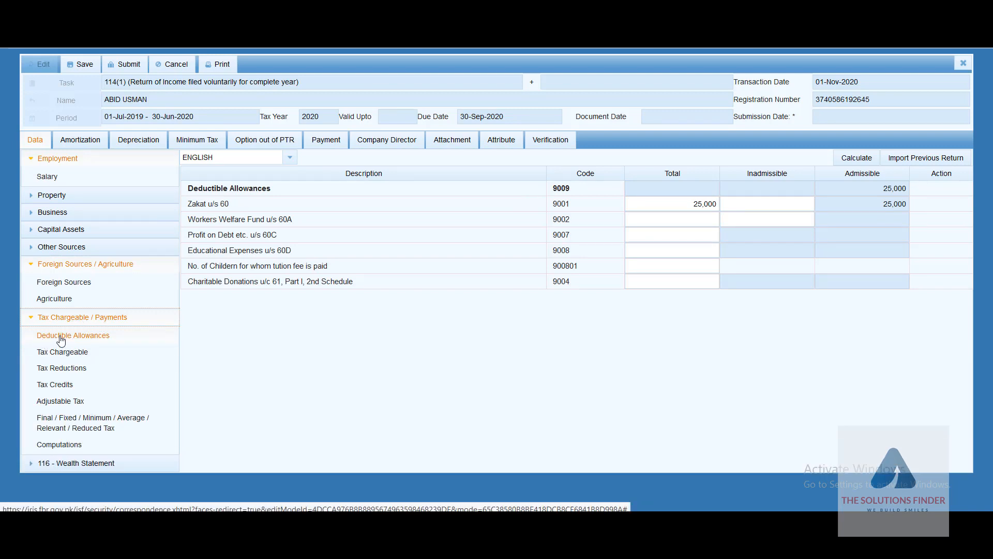
click(61, 337)
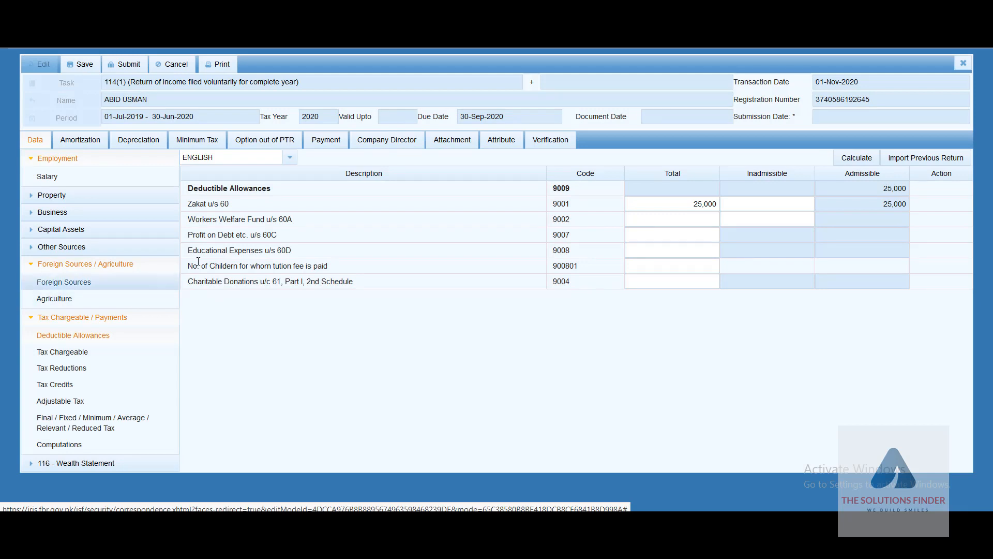
click(630, 209)
click(671, 214)
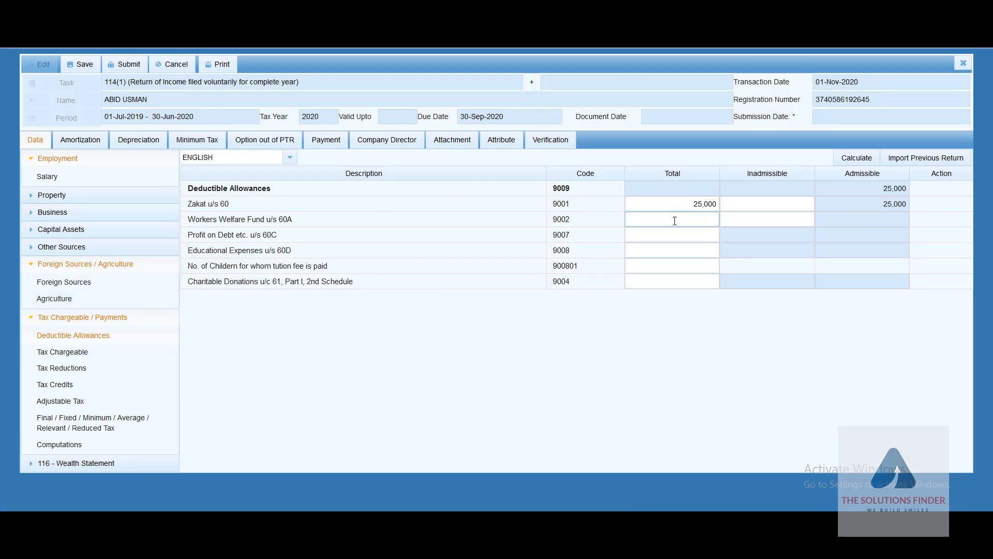
click(678, 232)
click(65, 353)
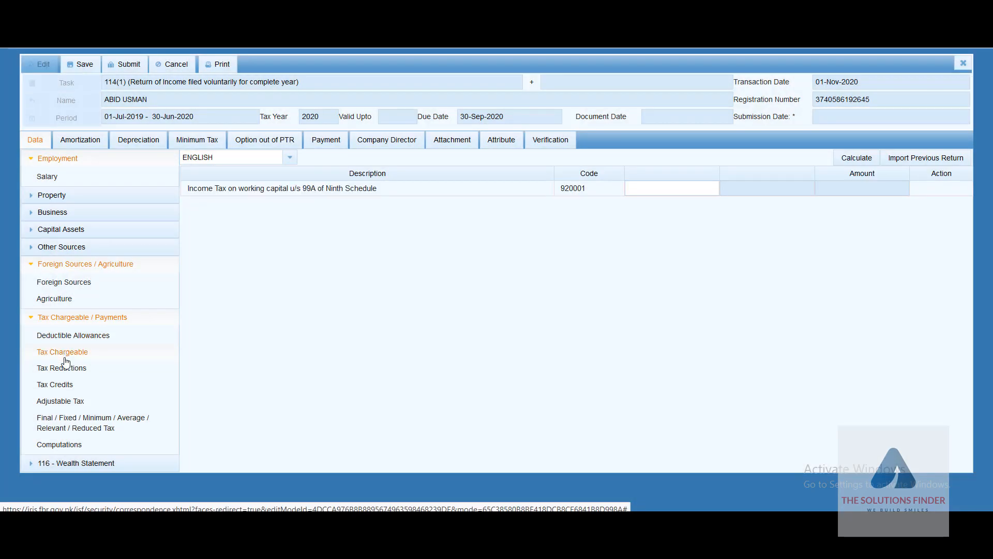
click(66, 372)
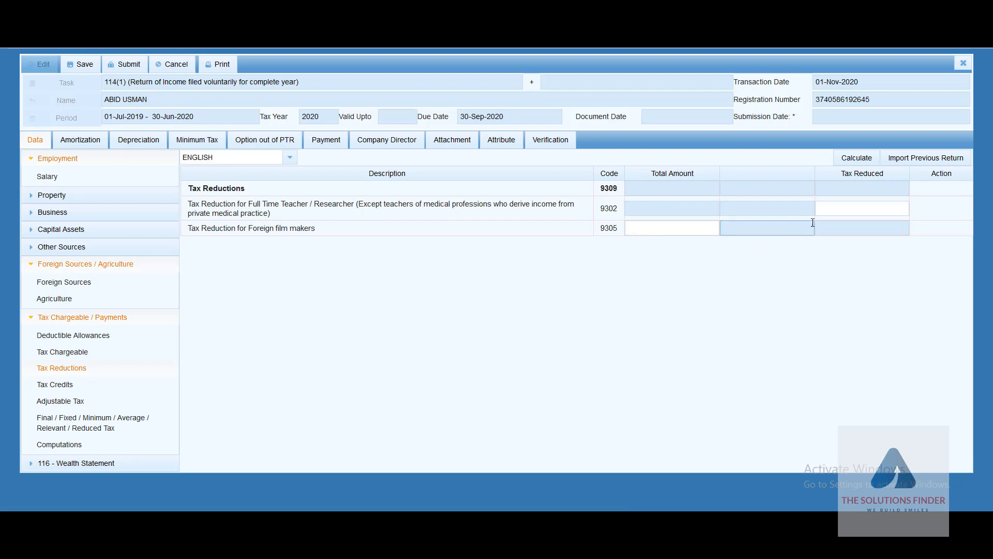
Step: Enter 250 as tax reduced for full-time teacher/researcher code 9302, then show Tax Credits
click(881, 210)
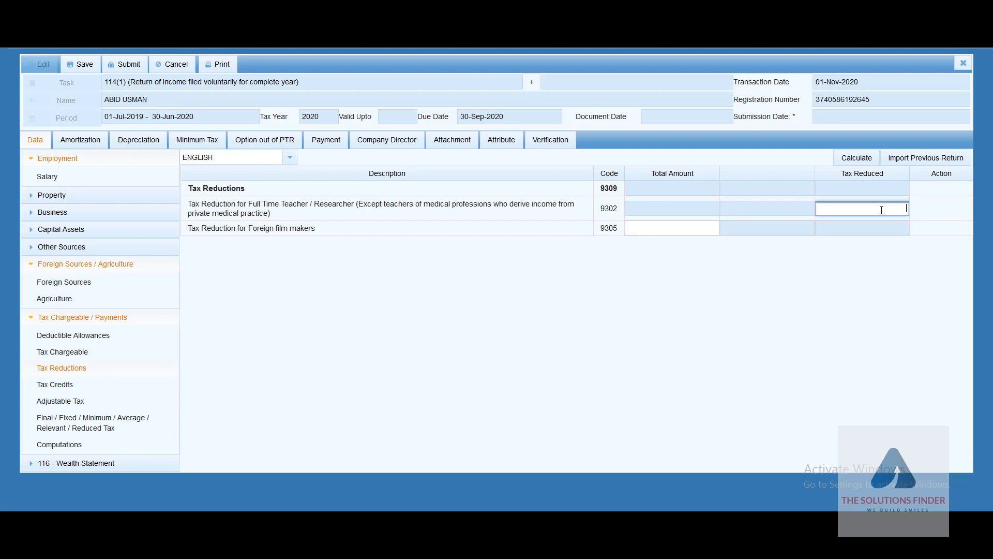
text(250)
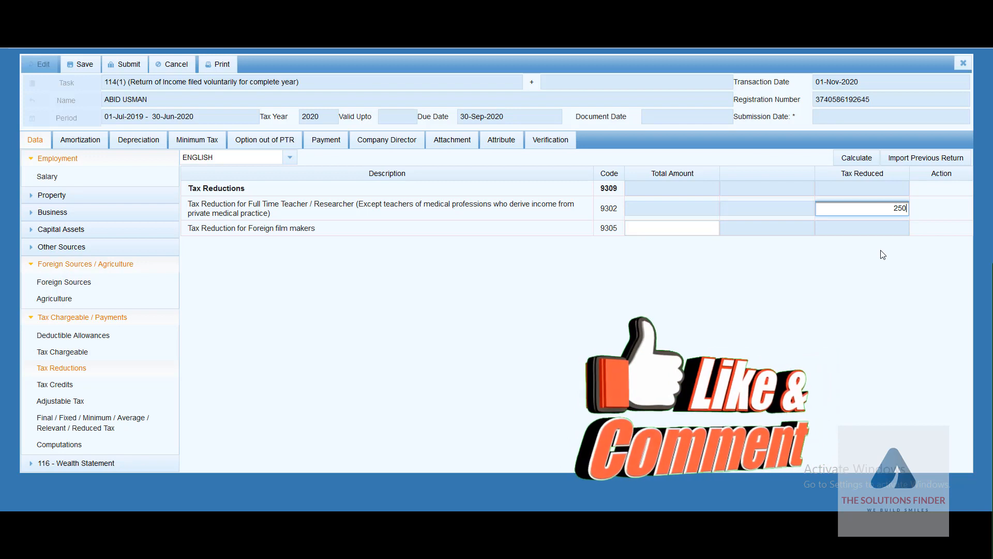
click(57, 386)
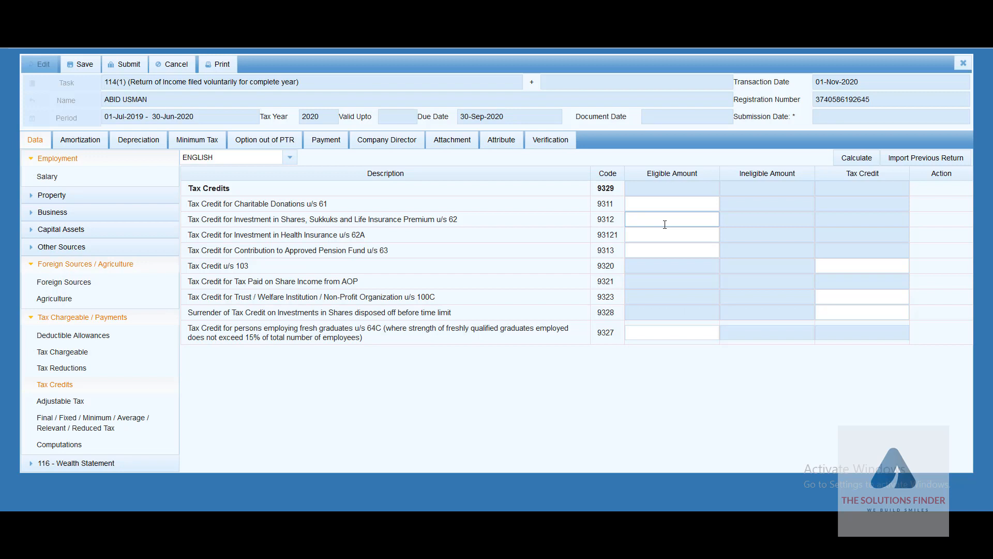
Step: Scroll through the Adjustable Tax withholding rows: 1,462 total collected, 1,380 on salary
click(73, 406)
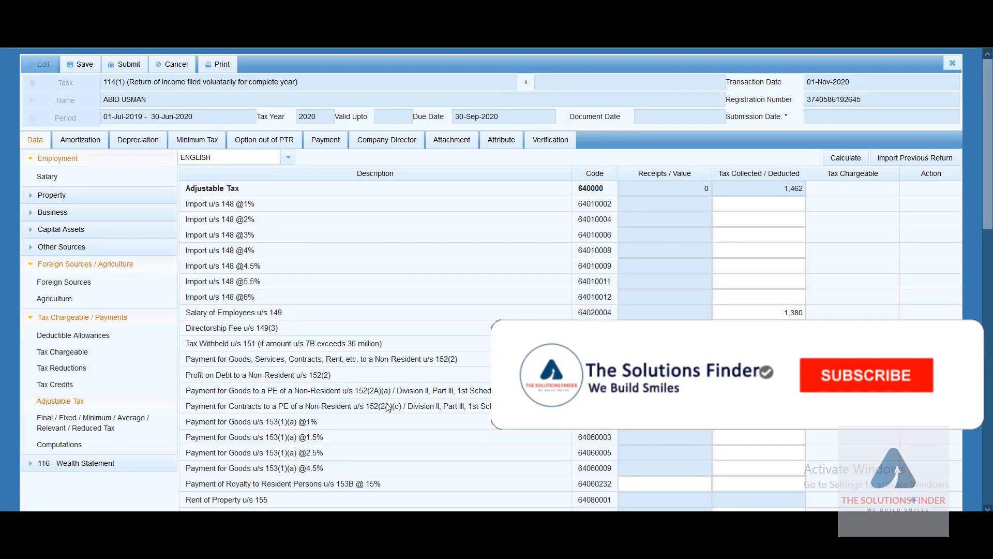
scroll(388, 406, down, 15)
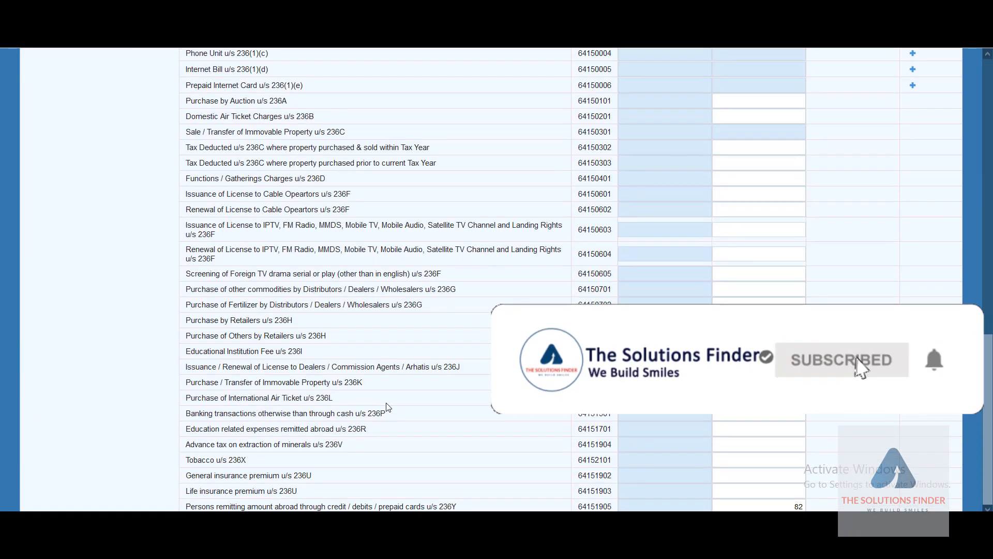
scroll(525, 354, up, 15)
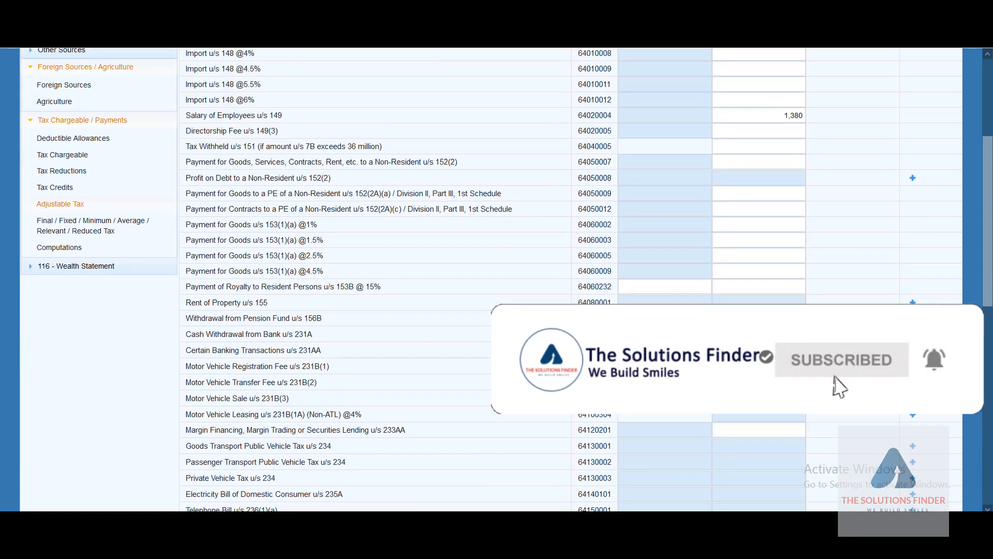
scroll(523, 353, down, 1)
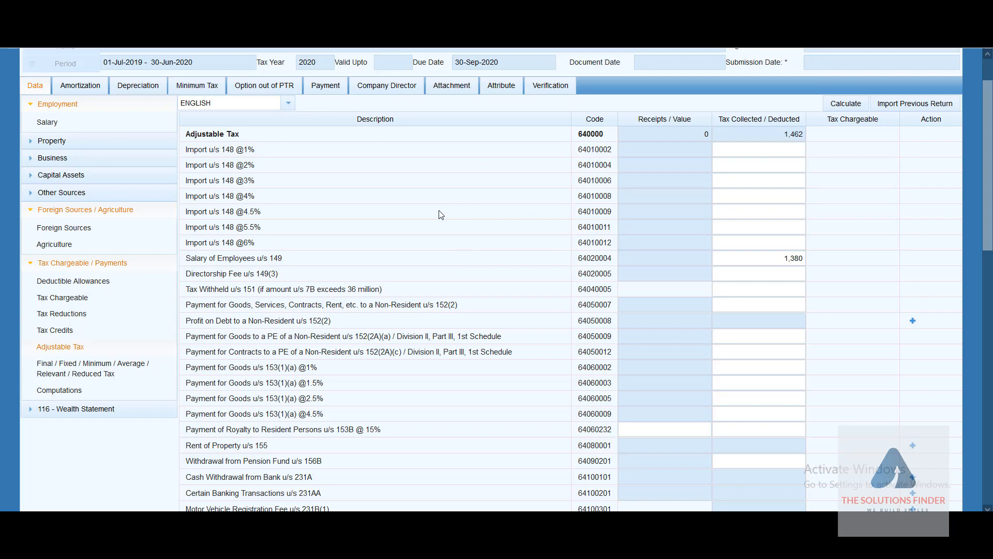
scroll(396, 313, down, 2)
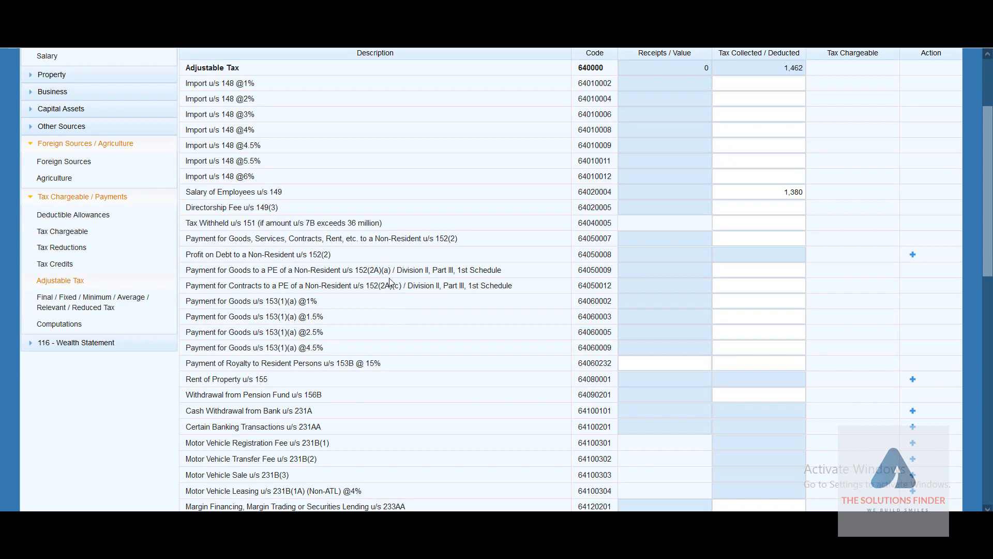
scroll(393, 303, down, 1)
scroll(393, 303, down, 5)
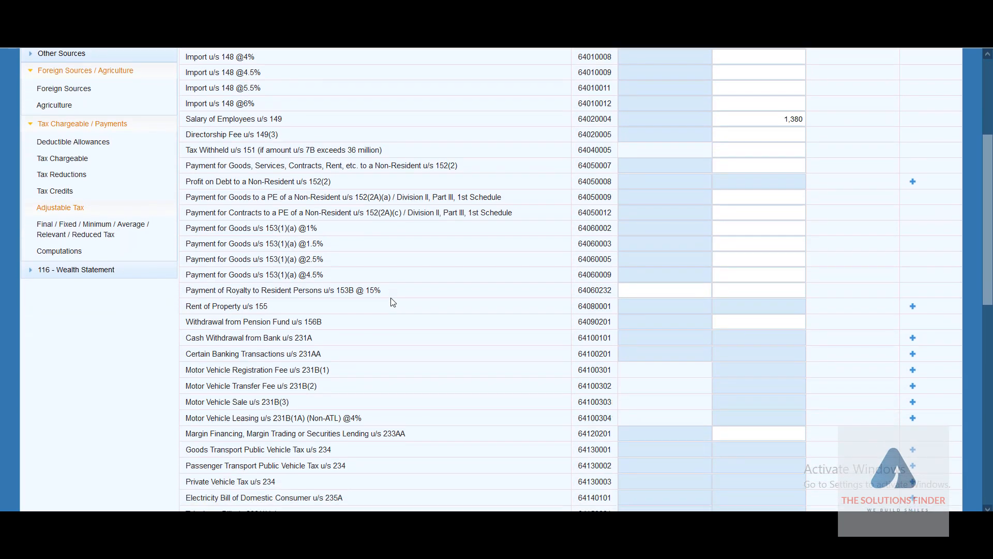
scroll(393, 302, down, 2)
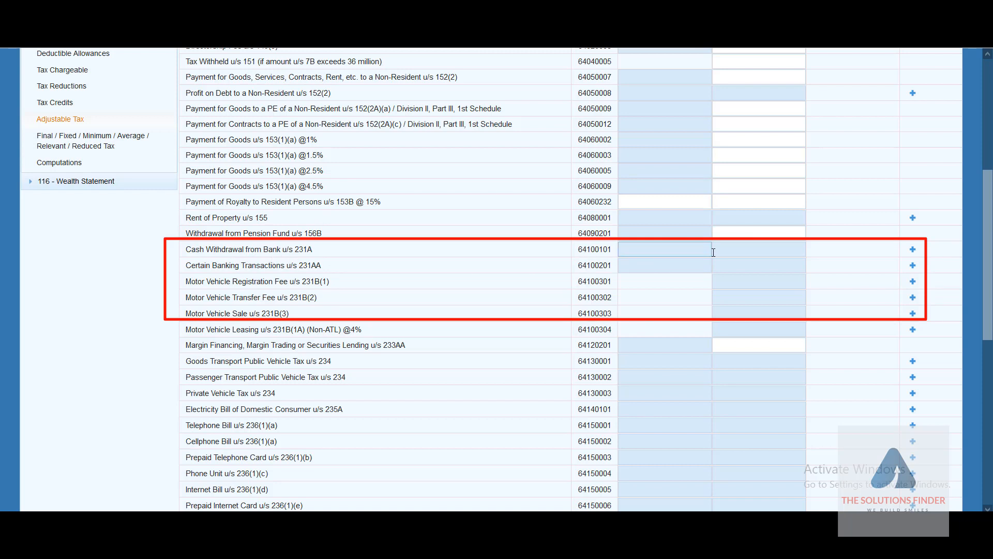
click(913, 249)
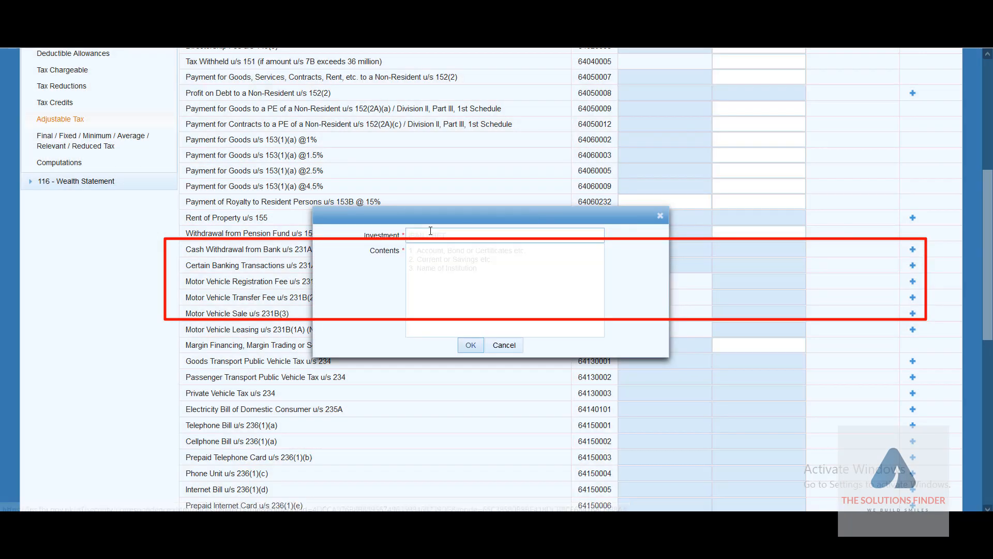
click(431, 233)
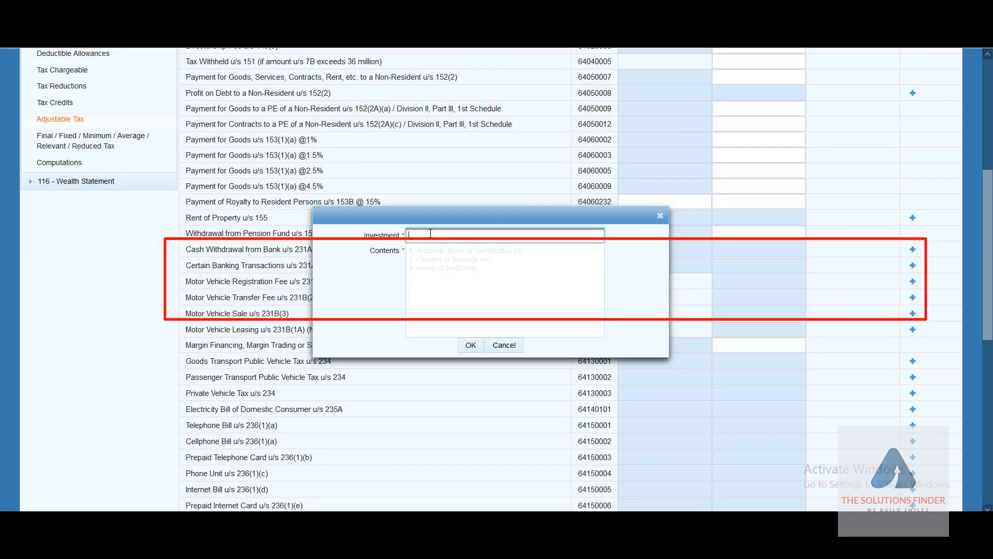
click(451, 261)
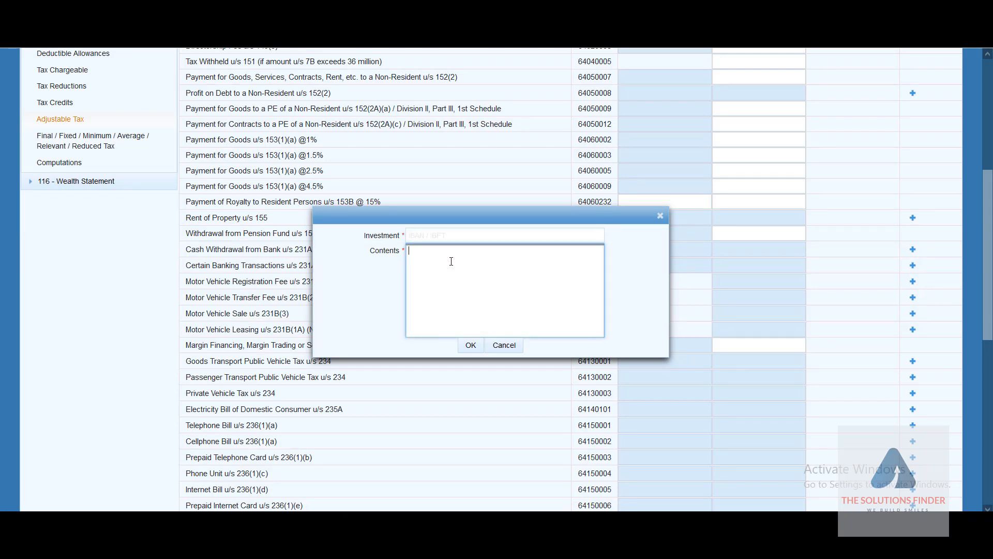
click(504, 345)
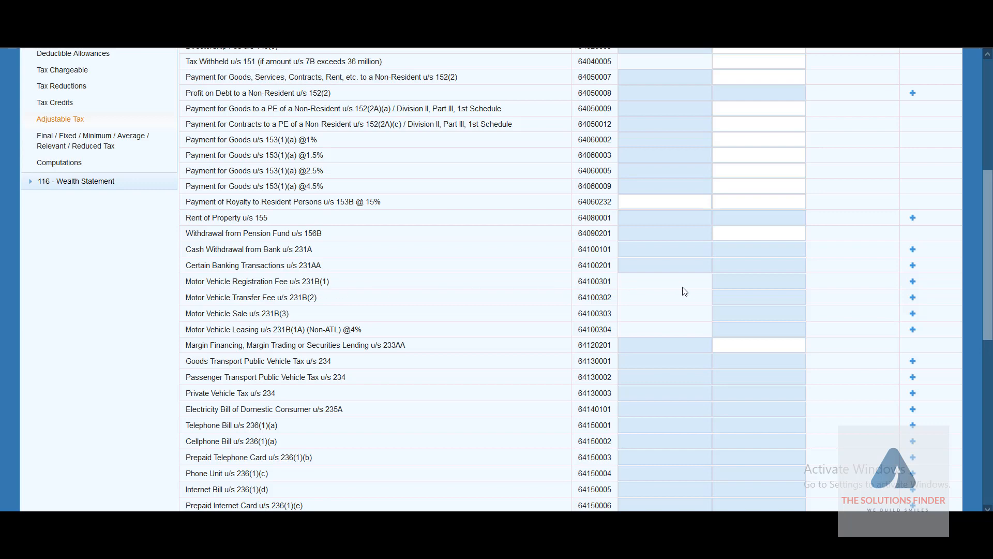
click(914, 283)
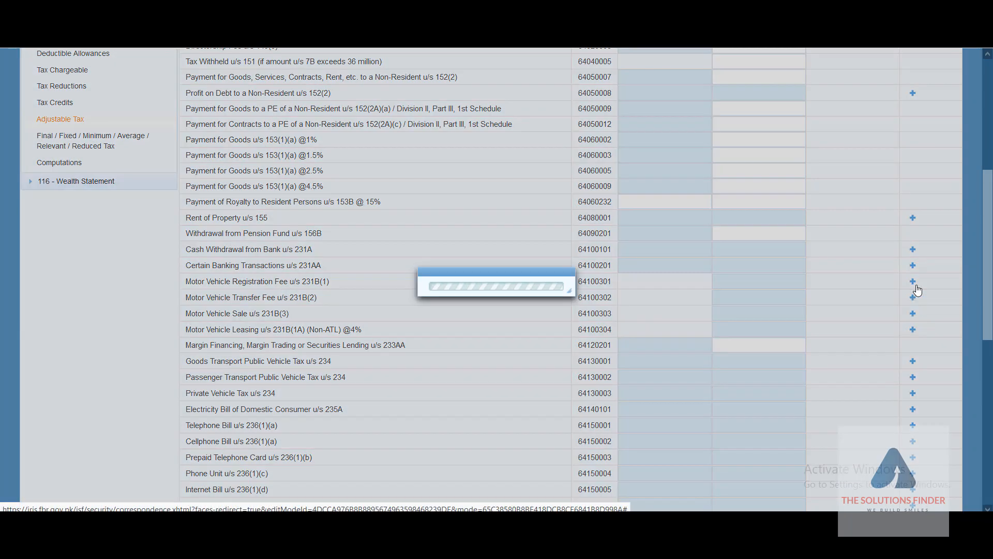
click(478, 239)
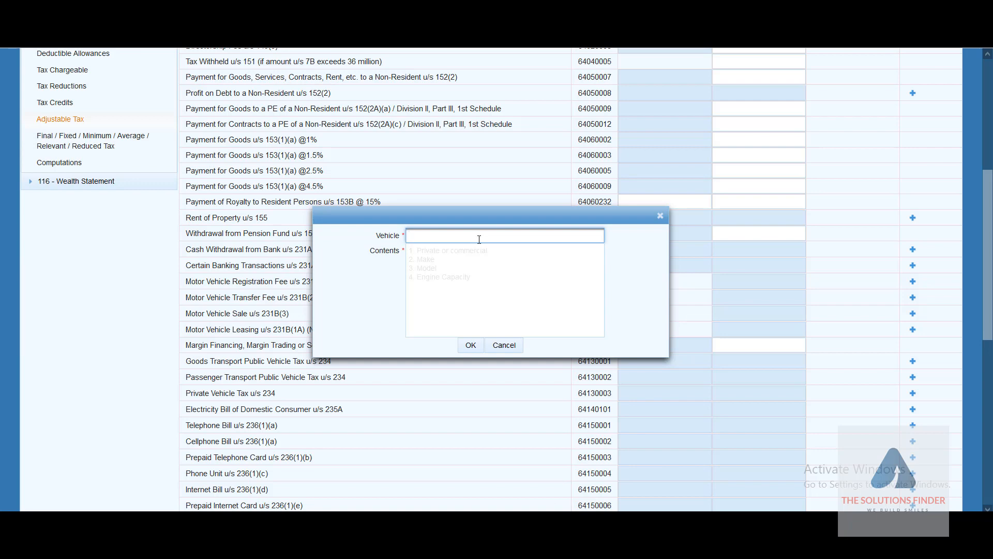
click(480, 265)
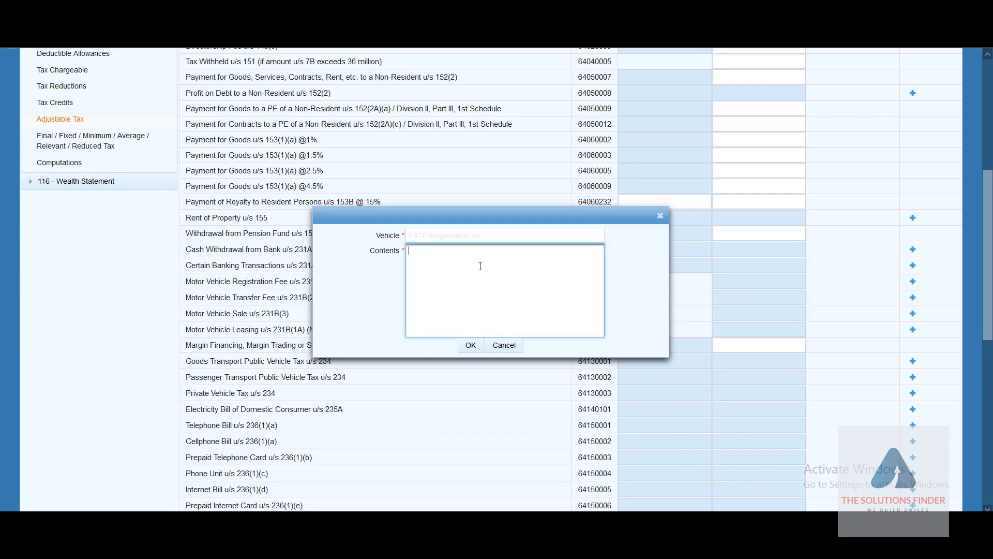
click(504, 345)
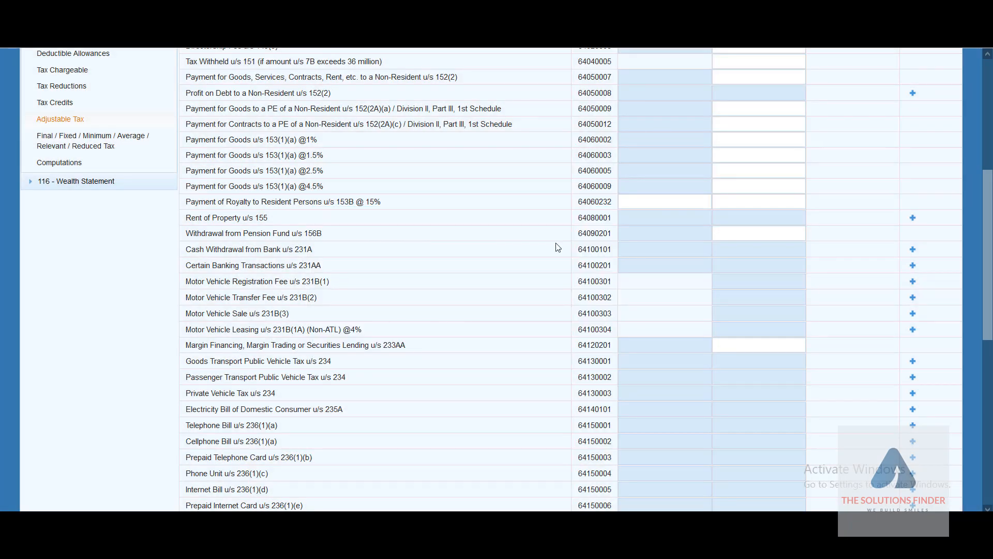
click(726, 233)
scroll(275, 331, down, 1)
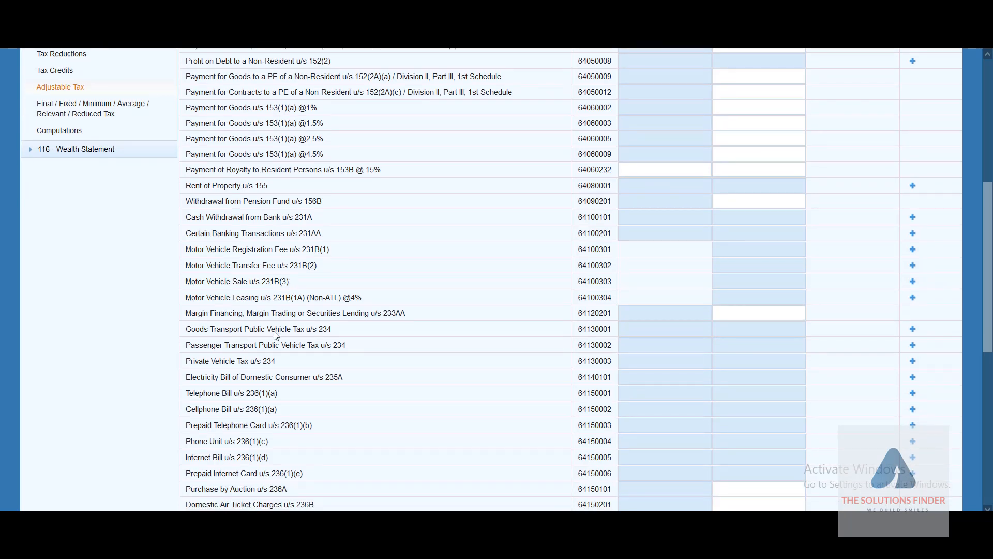
scroll(276, 335, down, 2)
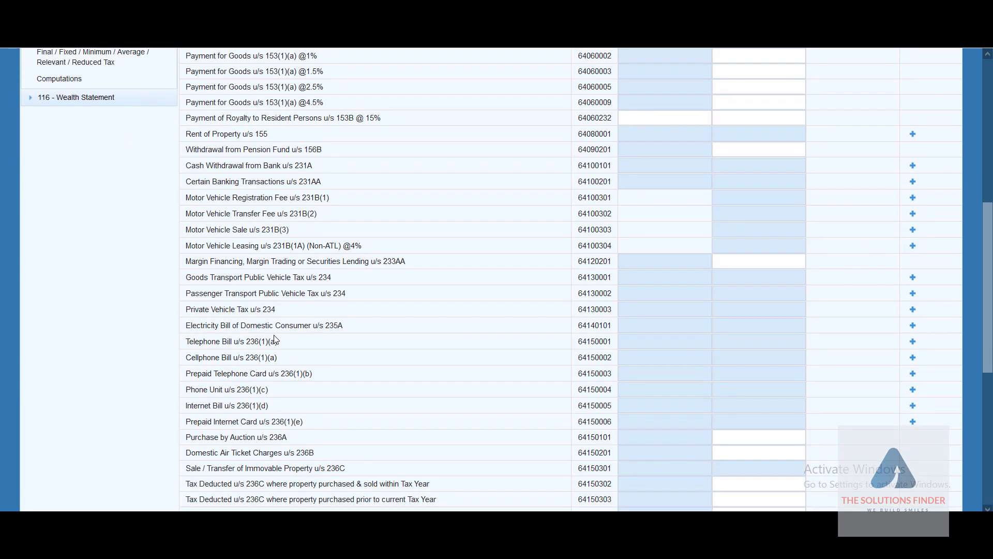
scroll(275, 340, down, 3)
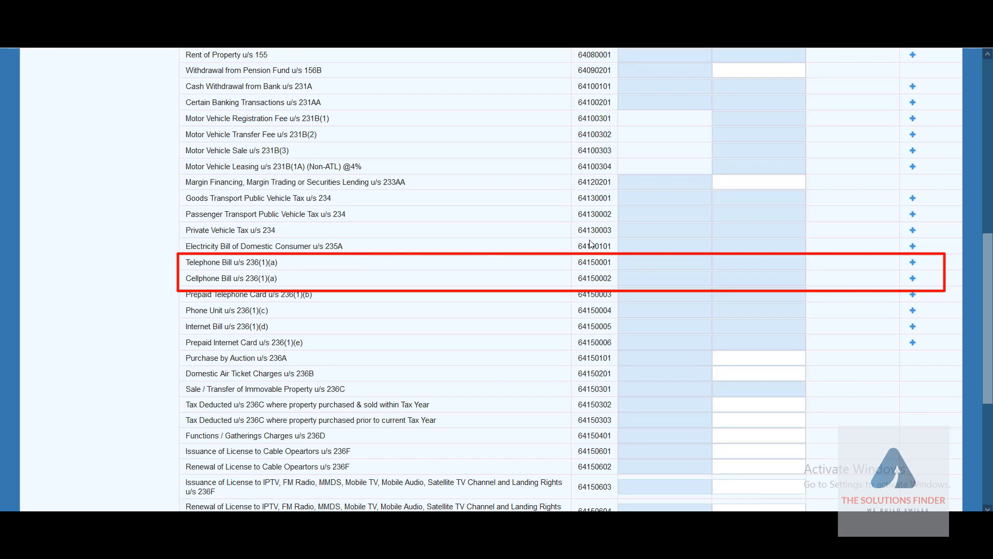
Step: Add a Telephone Bill u/s 236(1)(a) entry with the landline number, described as 'PTCL Bill'
click(913, 266)
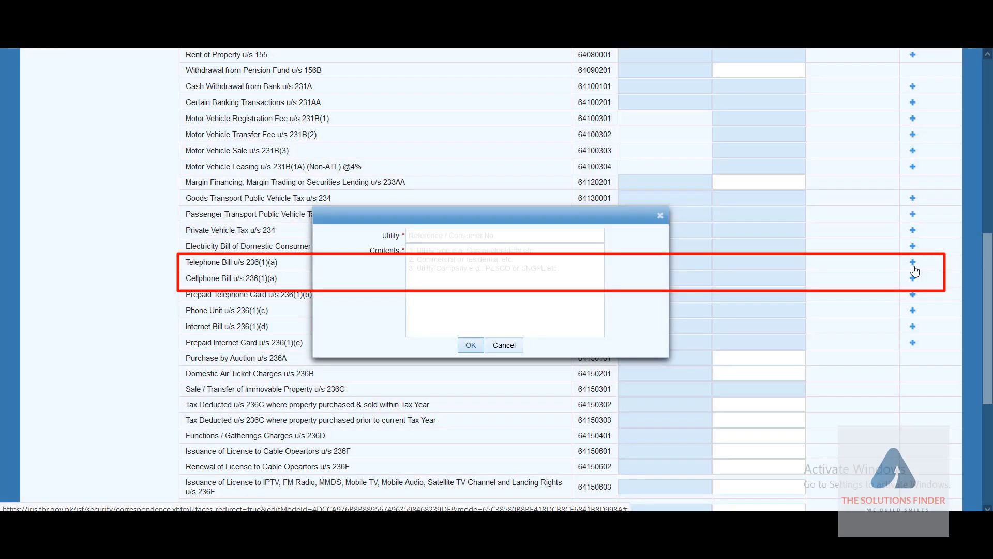
click(483, 235)
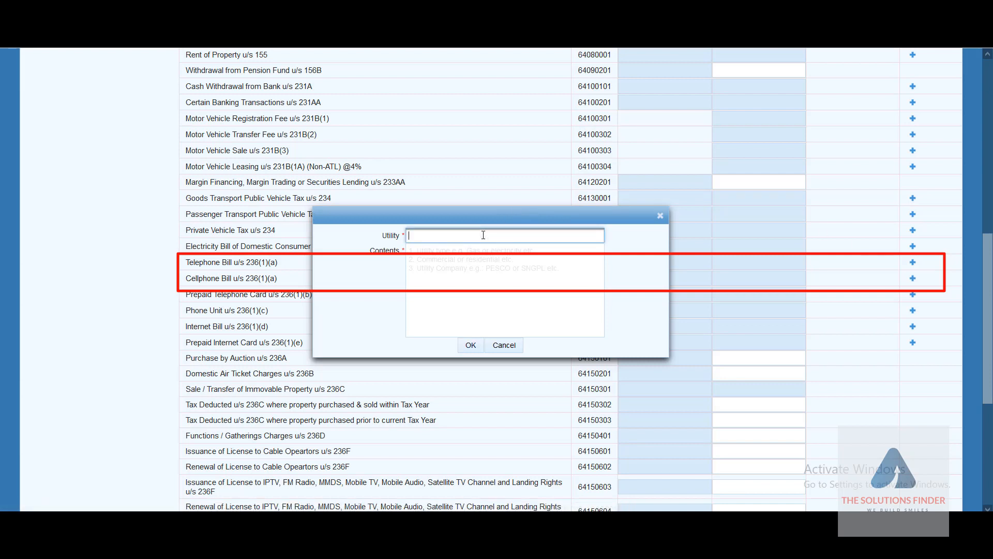
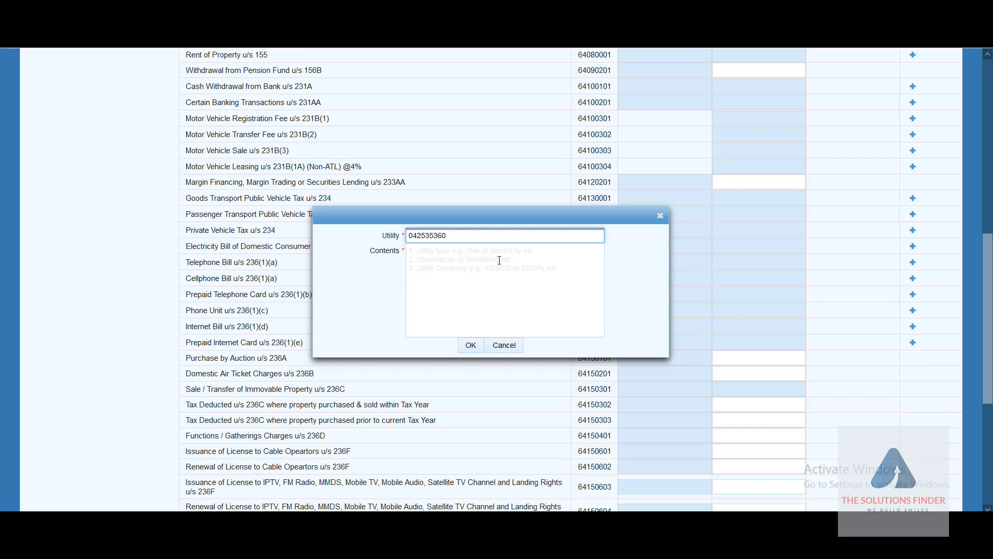
click(499, 260)
text(PTCL Bill)
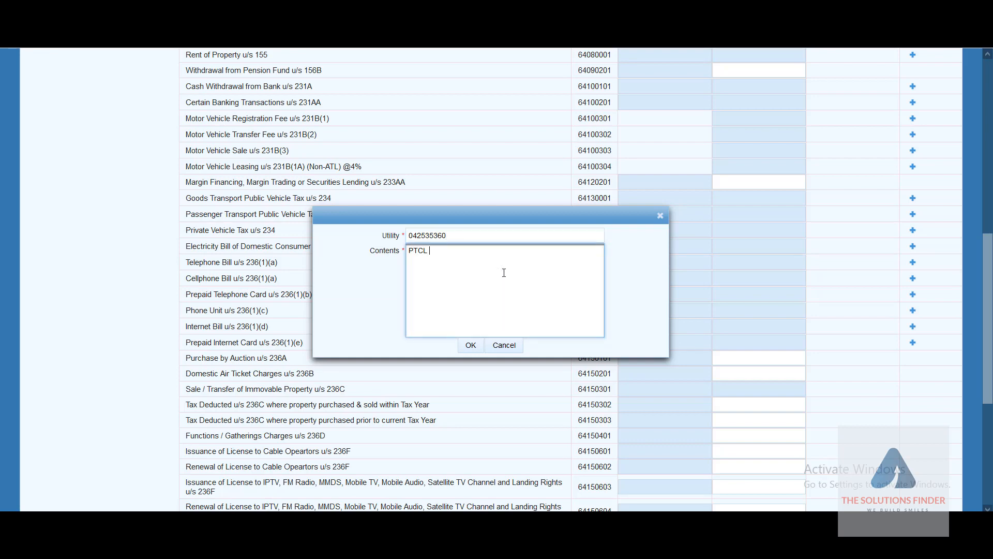
click(471, 346)
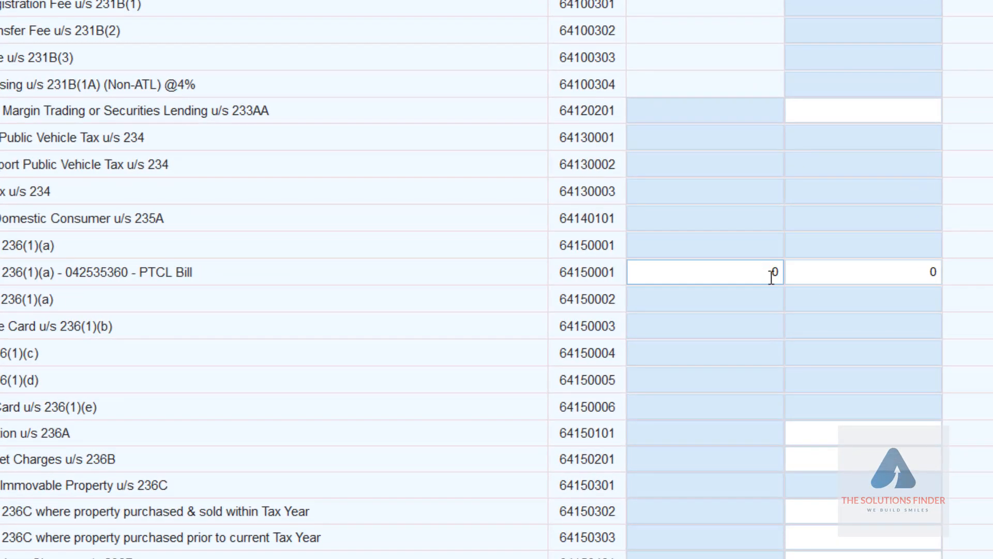
Step: Enter 5,000 paid and 1,500 tax deducted on the PTCL Bill row
click(771, 272)
text(5000)
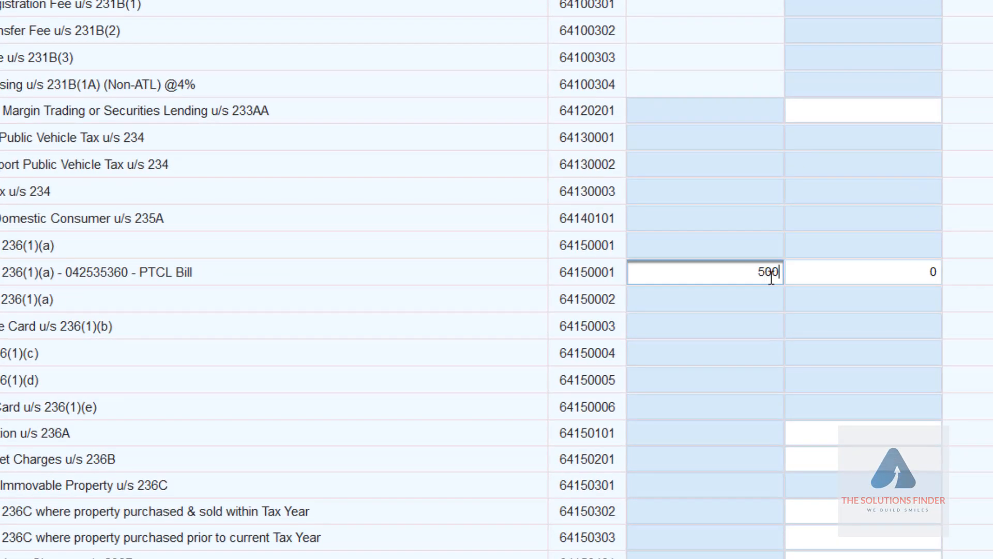
click(870, 271)
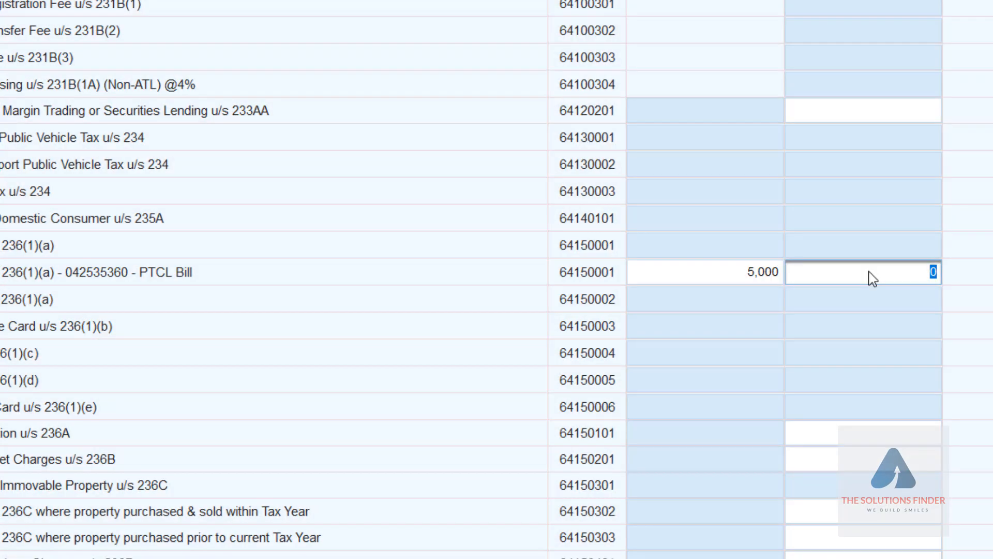
text(1500)
click(703, 302)
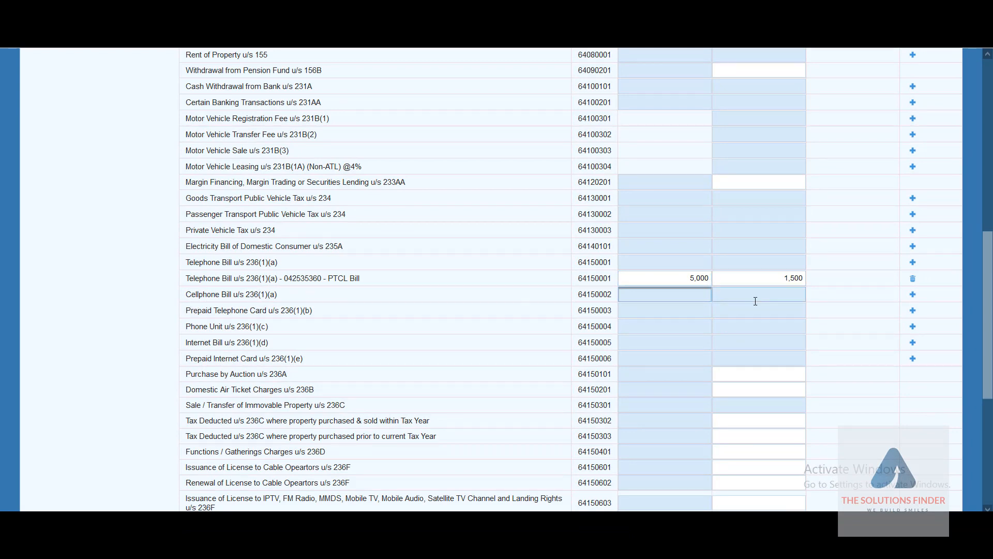
Step: Add a Cellphone Bill u/s 236(1)(a) entry with the mobile number, described as 'Telenor'
click(912, 294)
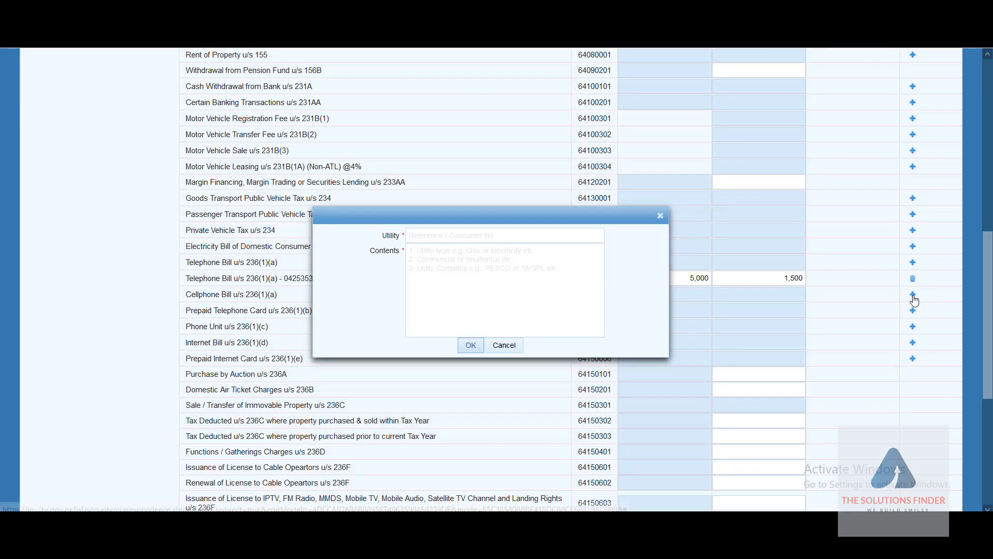
click(429, 239)
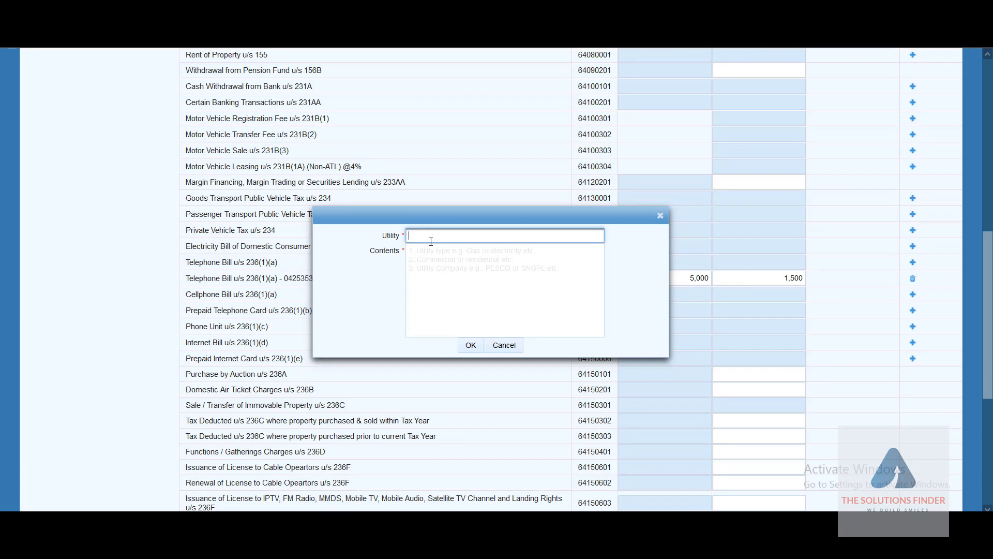
key(Tab)
text(Telenor)
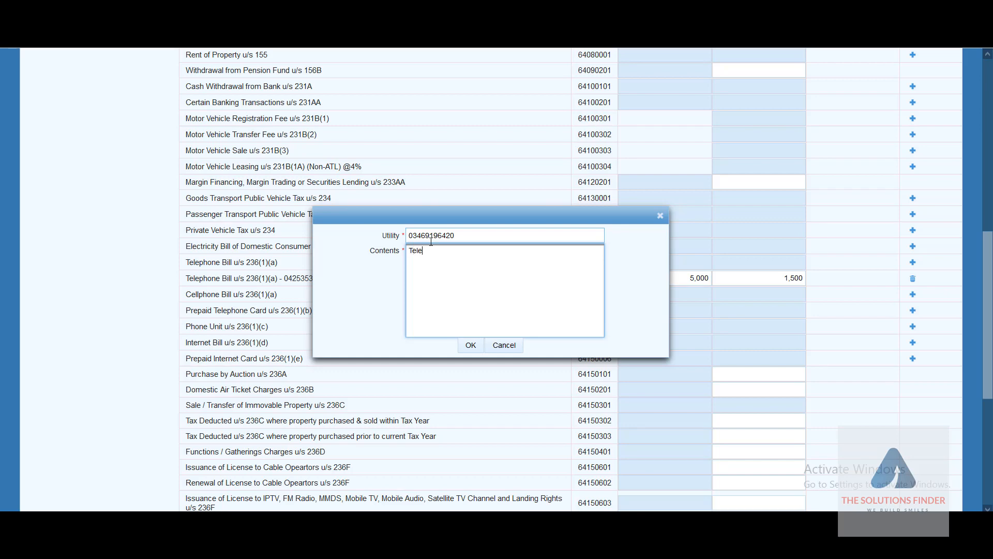
click(469, 345)
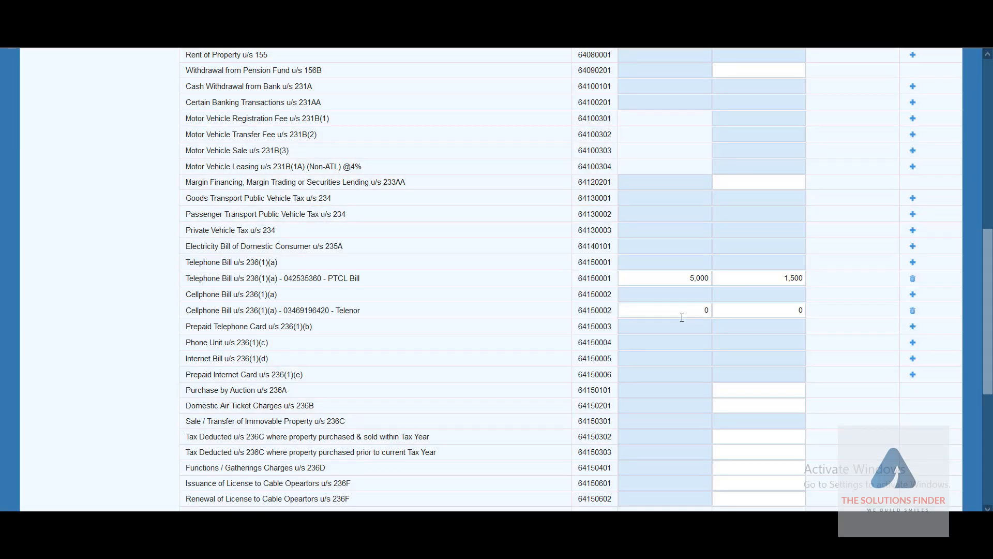
Step: Enter 4,000 paid and 500 tax deducted on the Telenor row
click(691, 311)
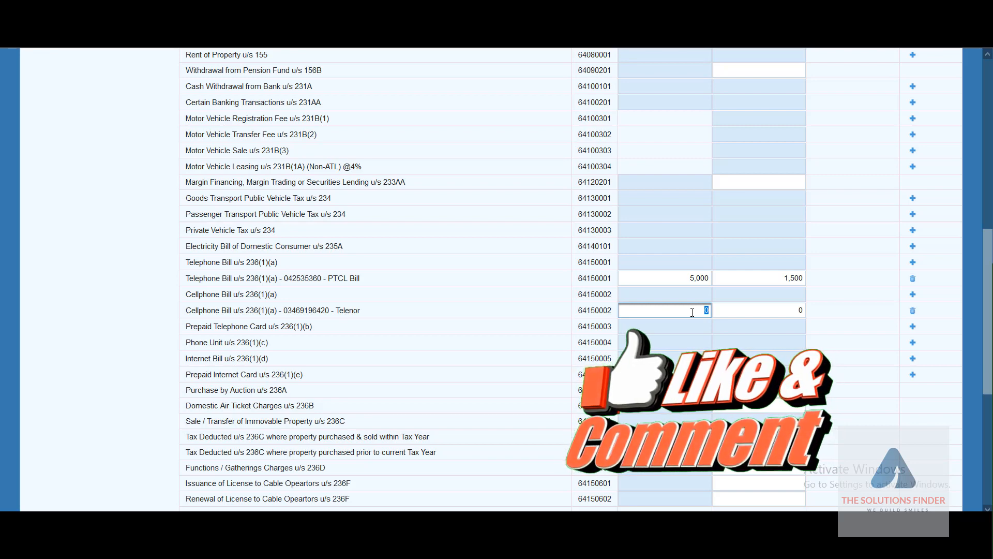
text(4,000)
key(Tab)
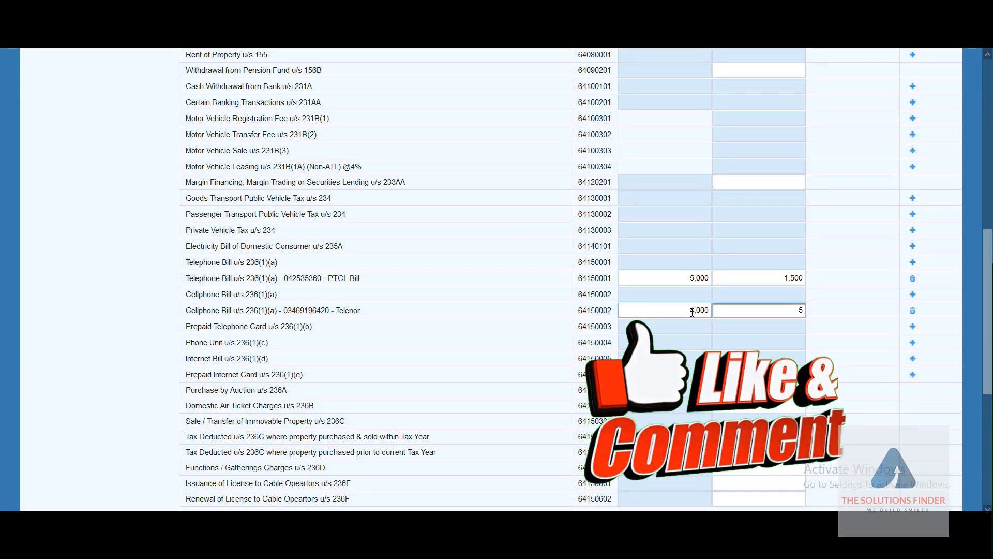
text(500)
click(684, 352)
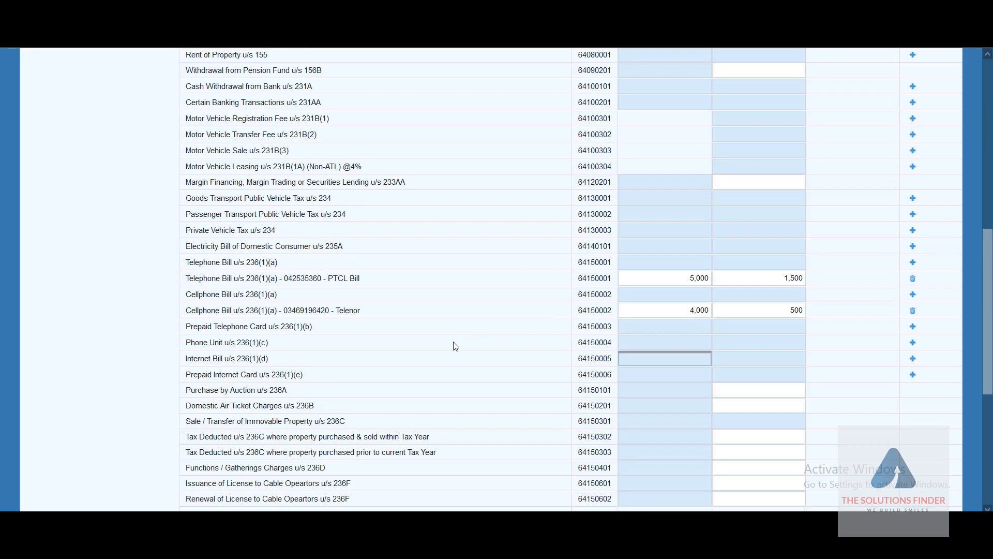
scroll(331, 359, down, 4)
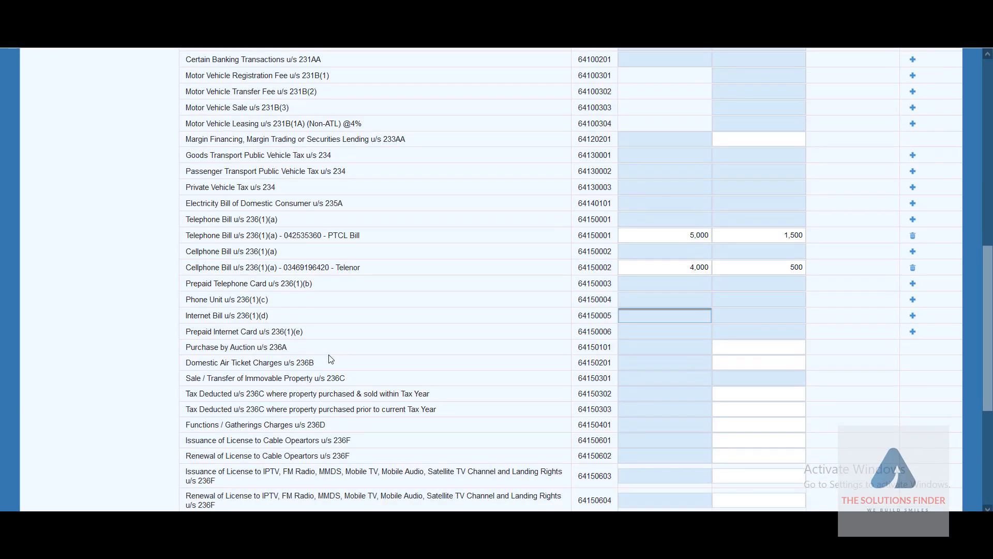
scroll(330, 355, down, 2)
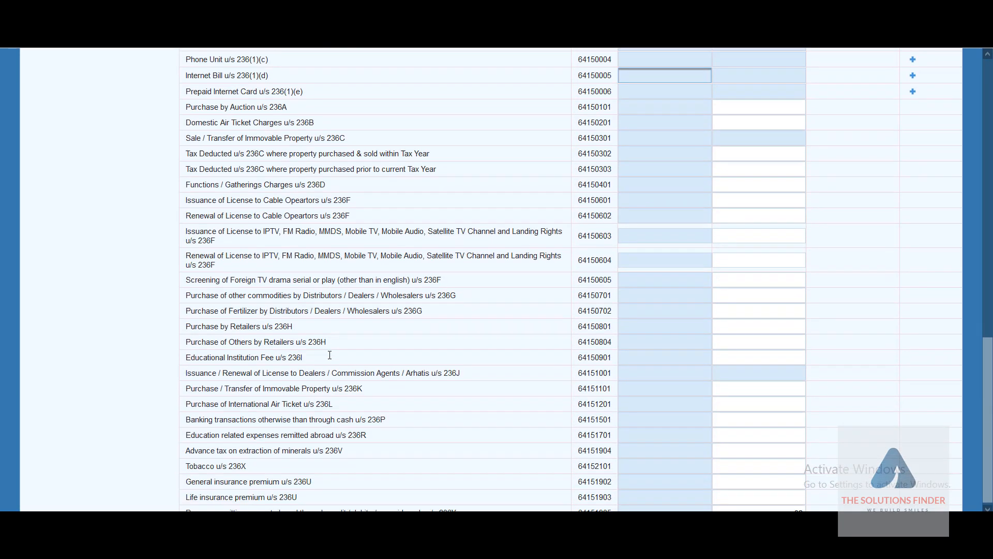
scroll(331, 358, up, 6)
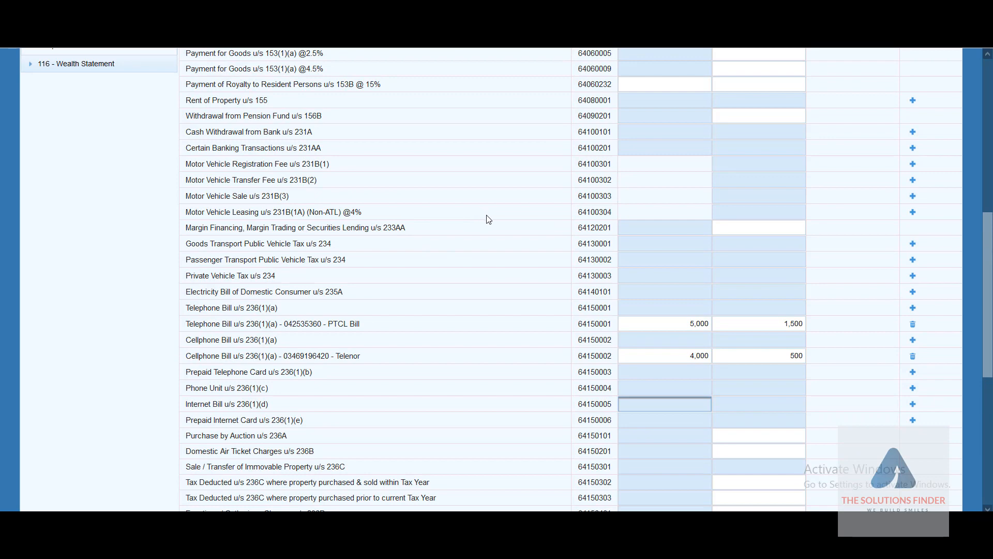
scroll(488, 220, down, 6)
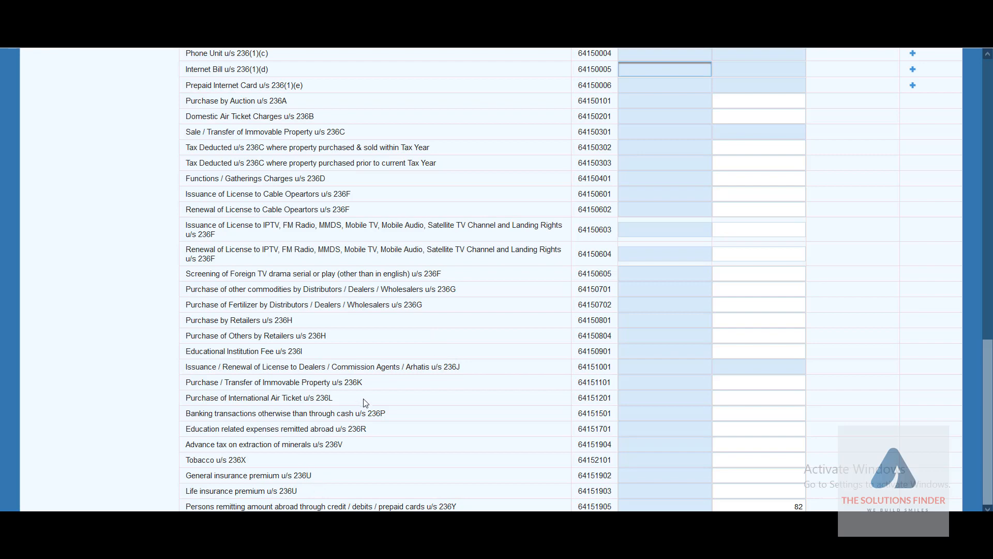
click(729, 456)
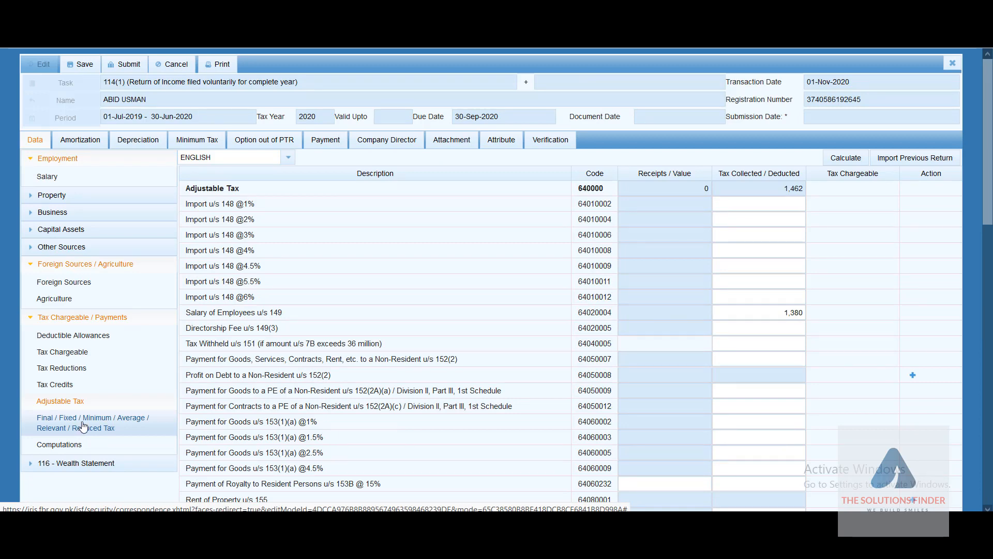
Step: Open the Final/Fixed/Minimum/Average tax schedule and scroll through its rows
click(82, 426)
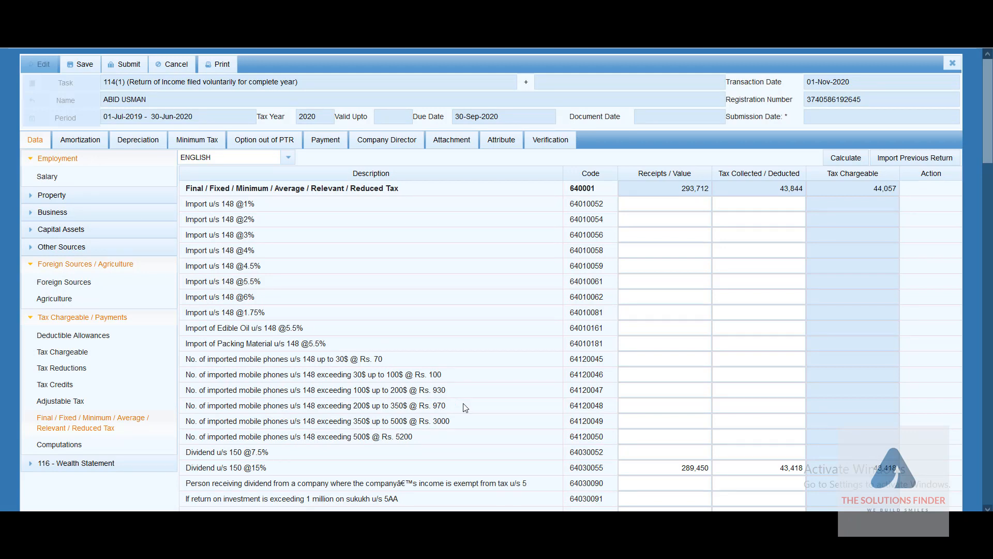
scroll(470, 426, down, 20)
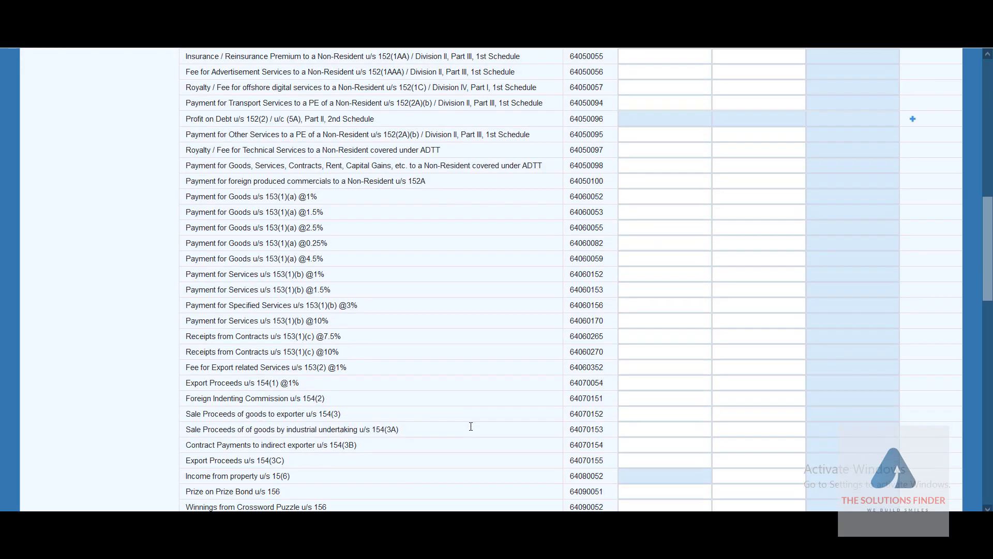
scroll(470, 427, up, 20)
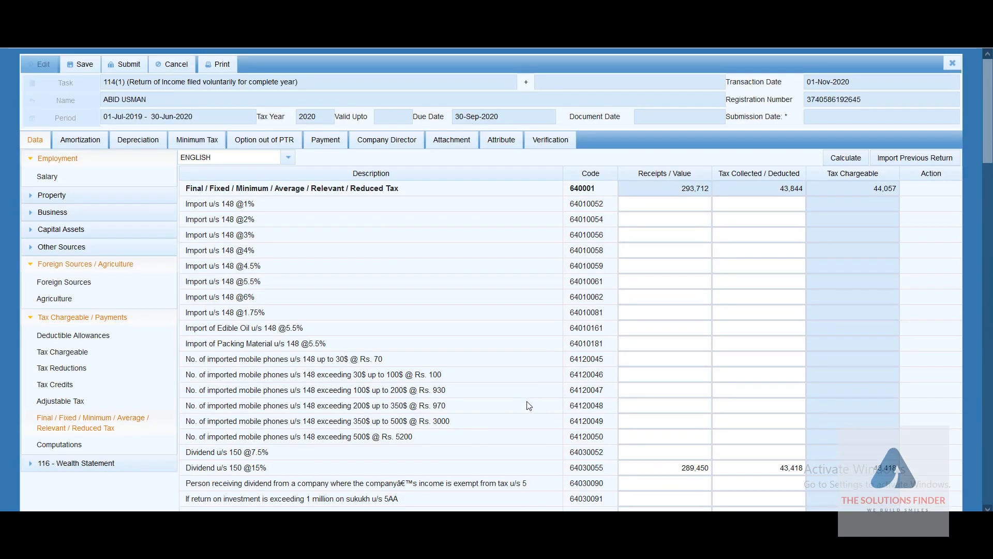
scroll(528, 405, down, 2)
scroll(527, 403, up, 1)
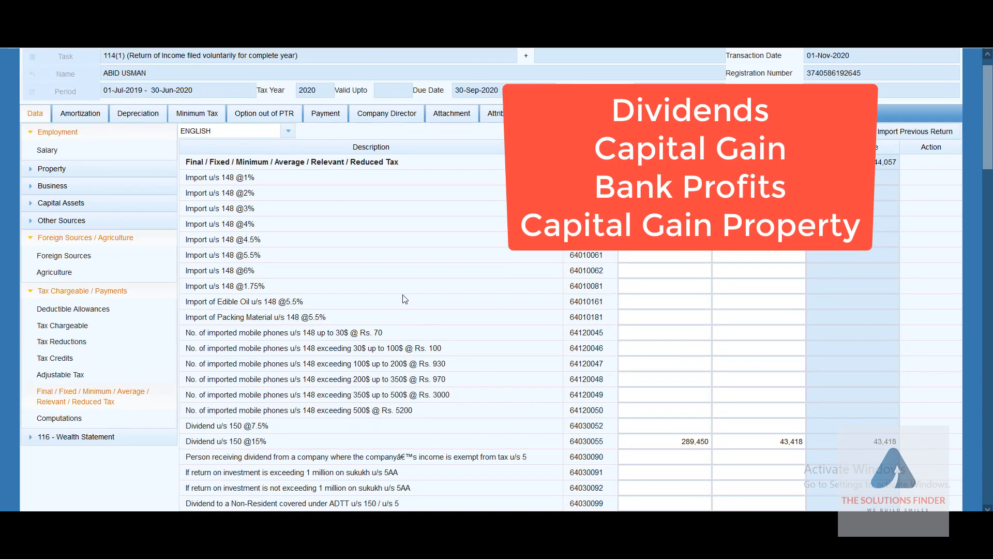
scroll(401, 357, down, 1)
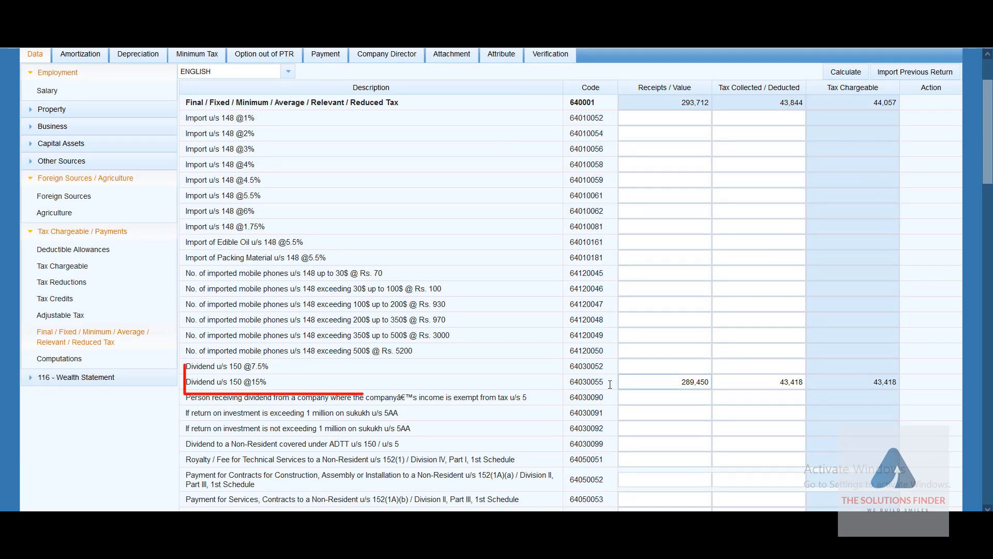
click(681, 383)
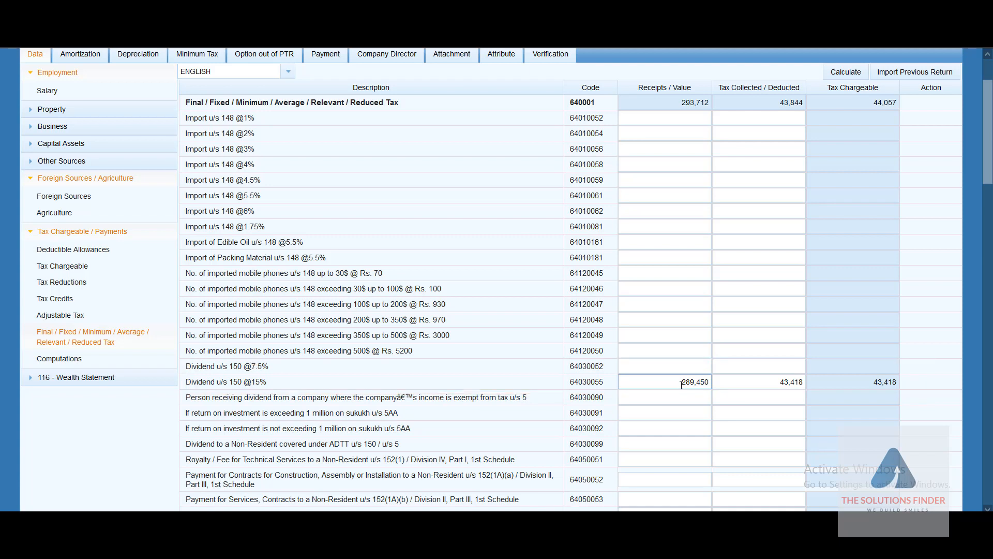
drag(681, 384, 710, 383)
click(387, 392)
scroll(390, 400, down, 1)
scroll(392, 407, up, 1)
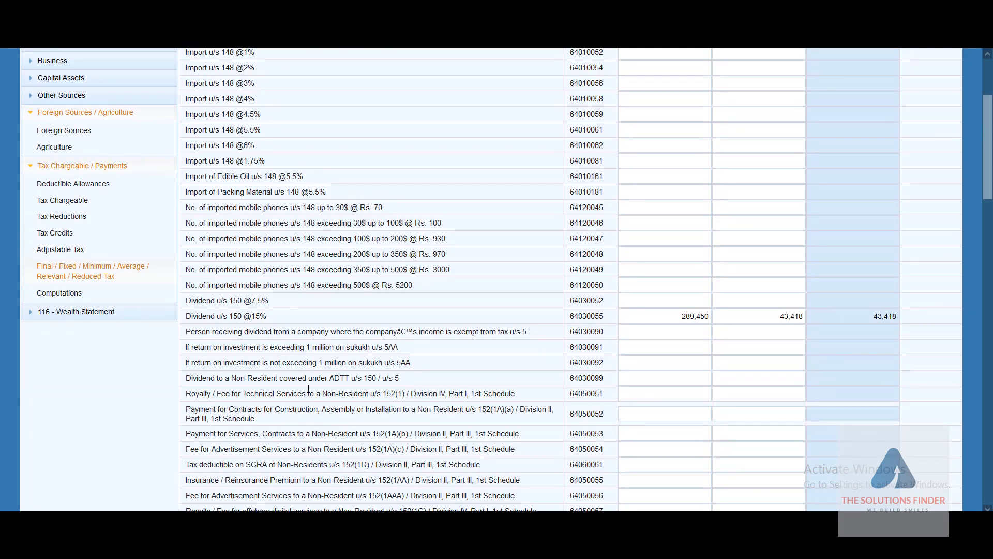
scroll(356, 408, down, 13)
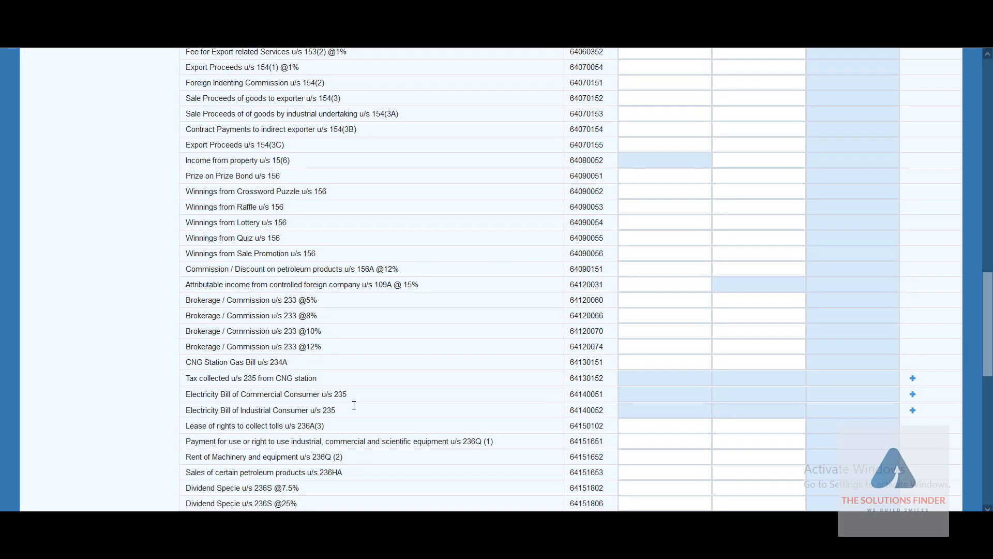
Step: Review the edible oil purchase row's receipts and tax collected fields
scroll(354, 404, down, 12)
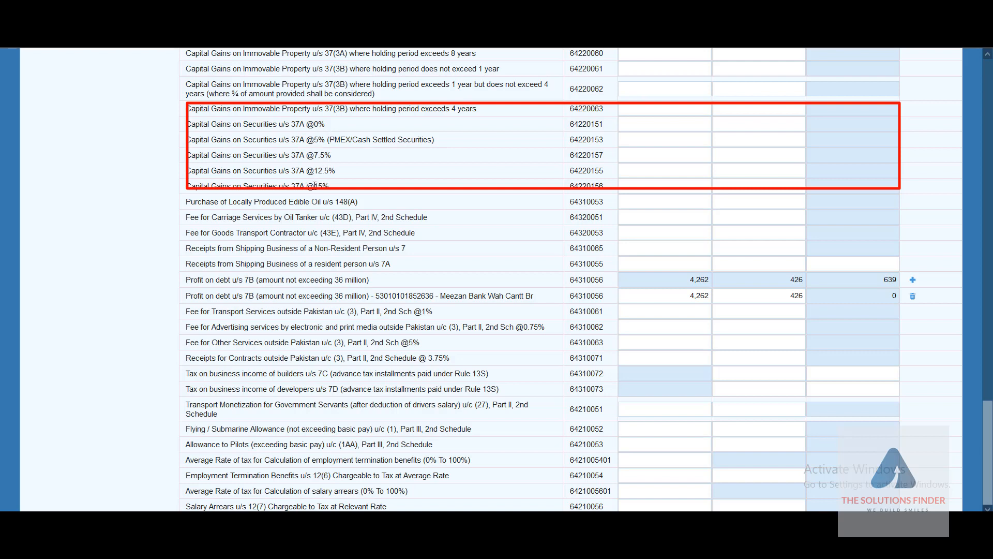
click(626, 202)
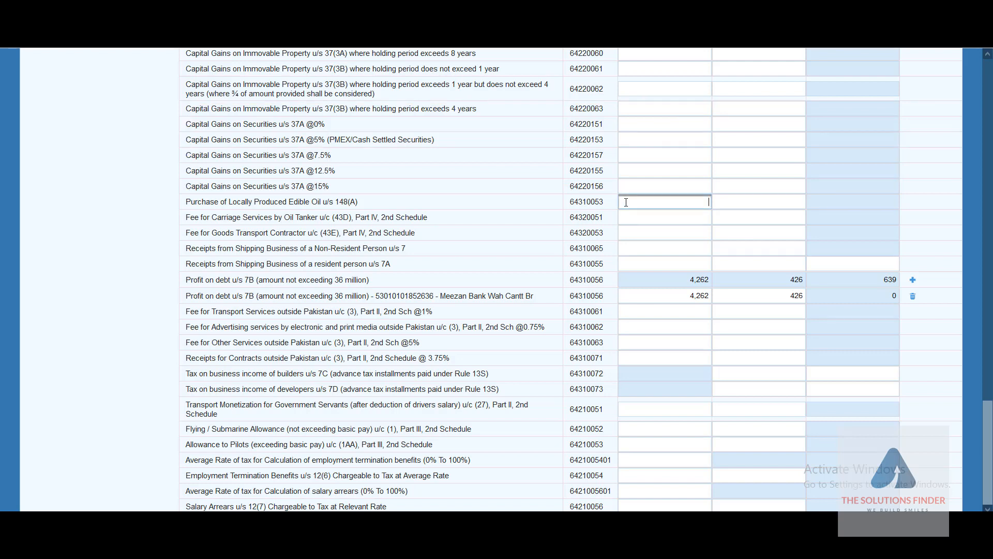
click(734, 204)
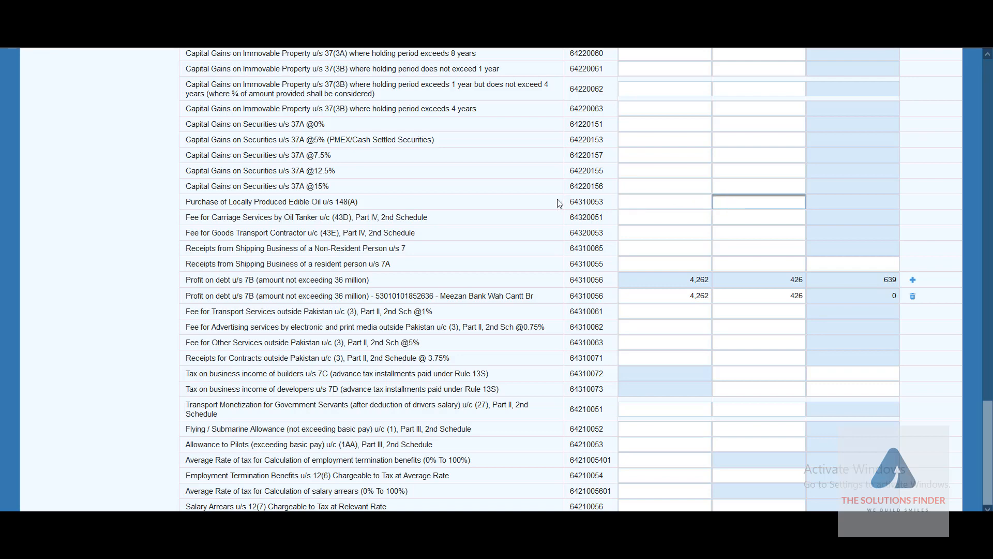
scroll(558, 203, up, 3)
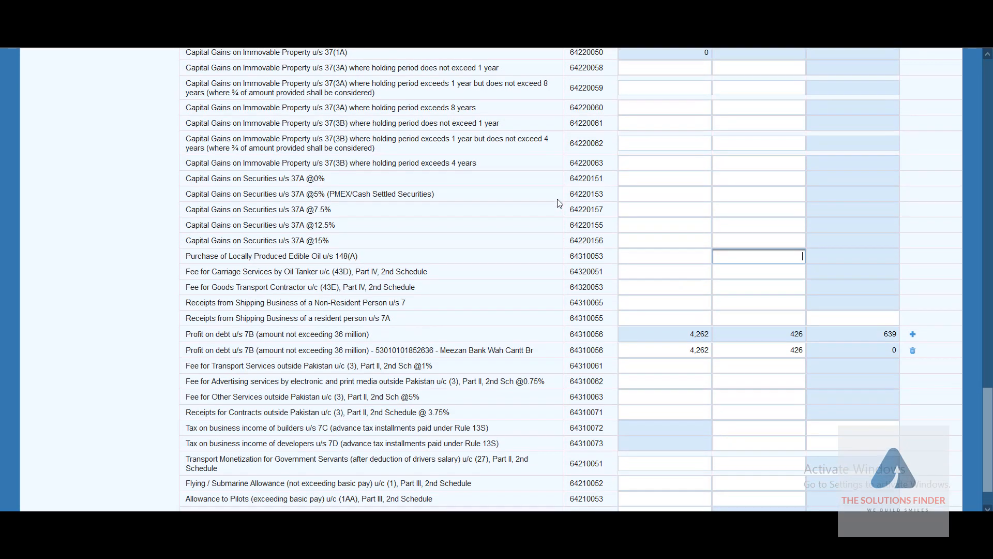
scroll(559, 203, up, 4)
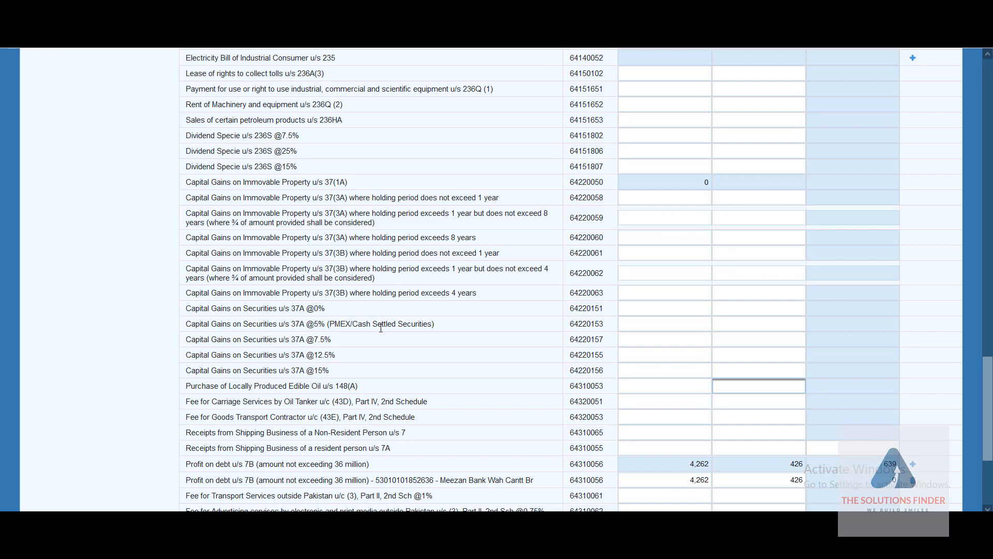
scroll(381, 326, down, 3)
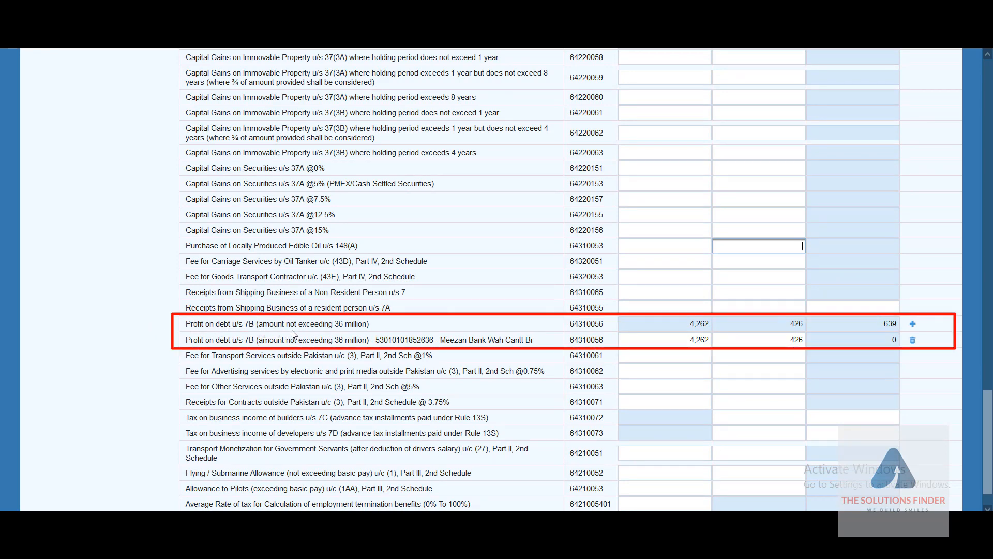
scroll(500, 326, down, 1)
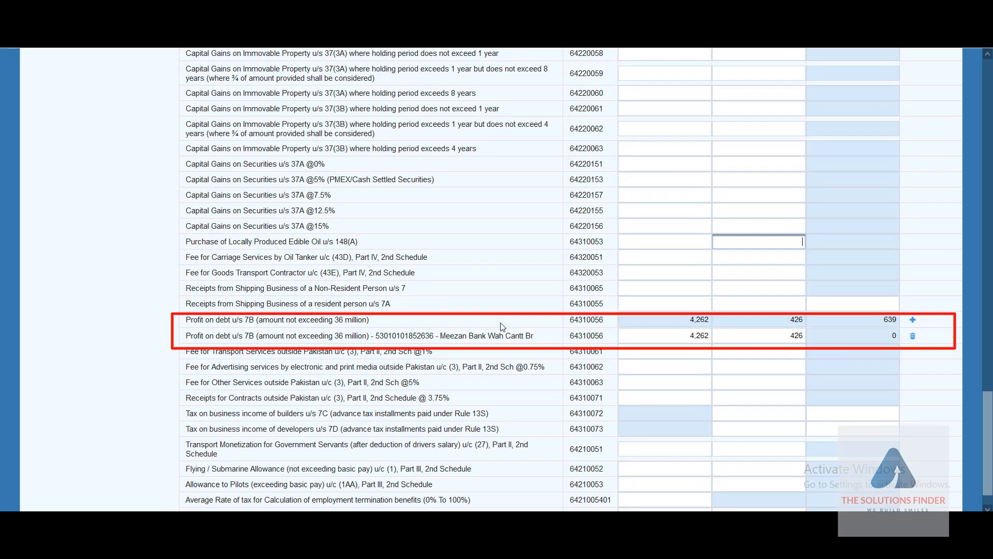
Step: Check the bank profit on debt row with 426 tax deducted, cancelling an extra investment entry
click(665, 337)
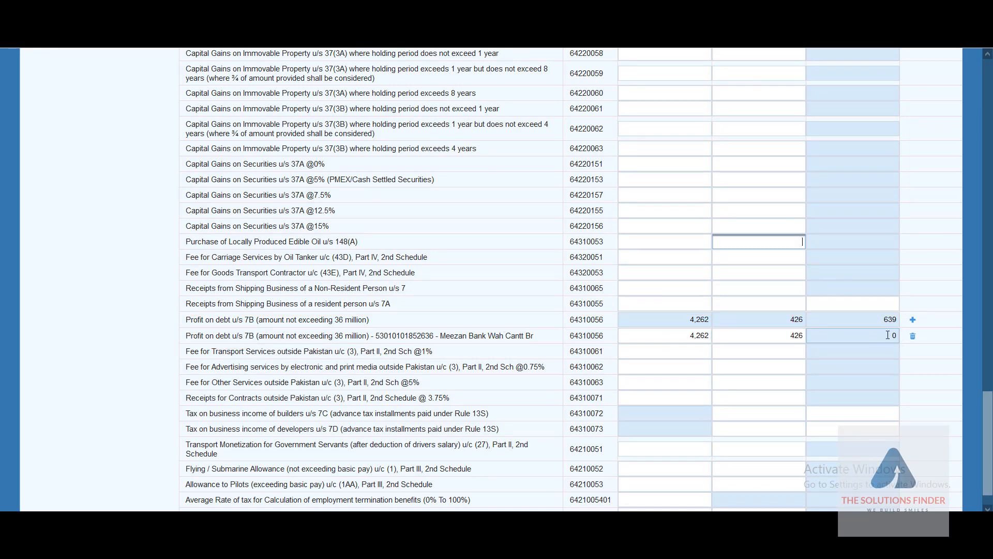
click(913, 321)
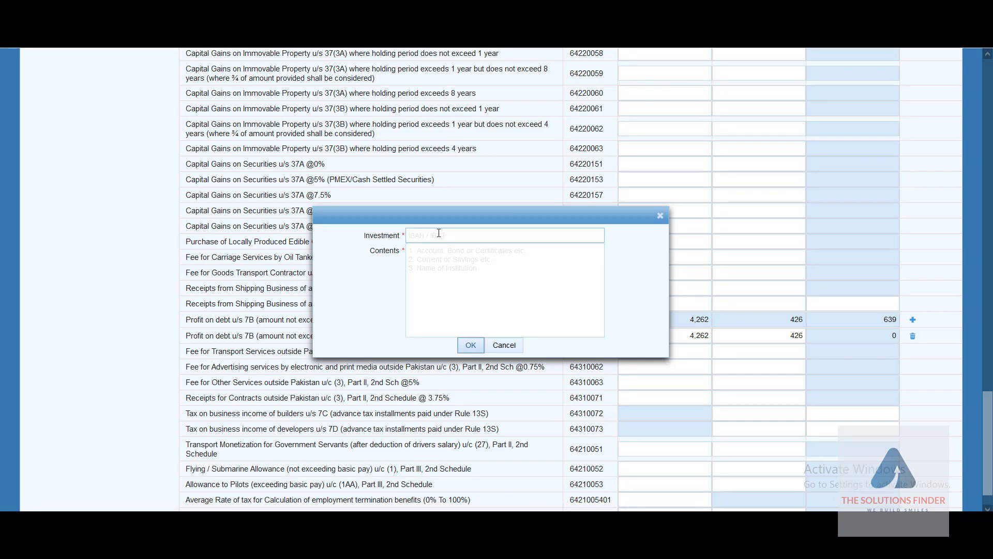
click(505, 347)
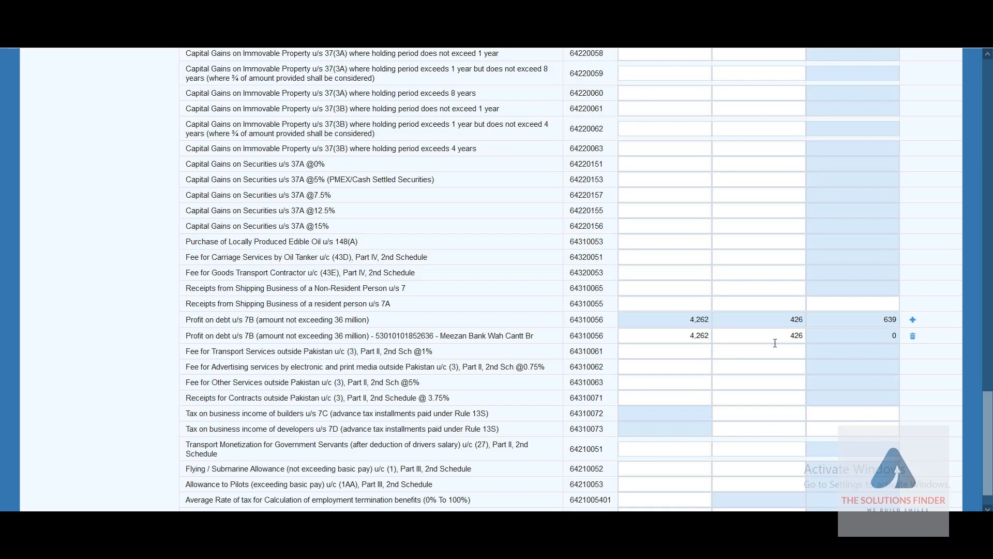
click(741, 342)
Step: Bring up the Computations summary: taxable income 677,000, tax chargeable 47,907
scroll(449, 408, down, 1)
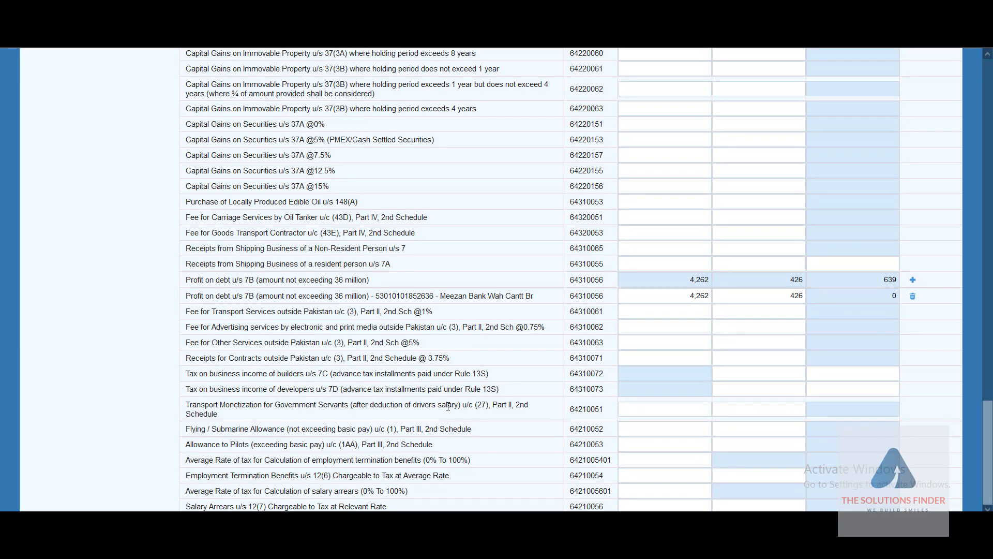
scroll(347, 280, up, 18)
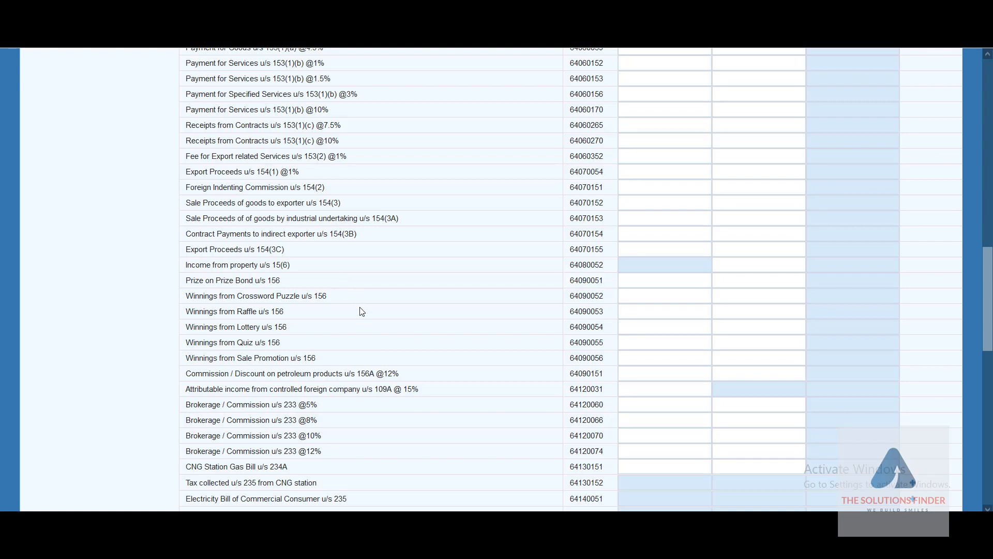
scroll(375, 332, down, 6)
scroll(376, 333, up, 15)
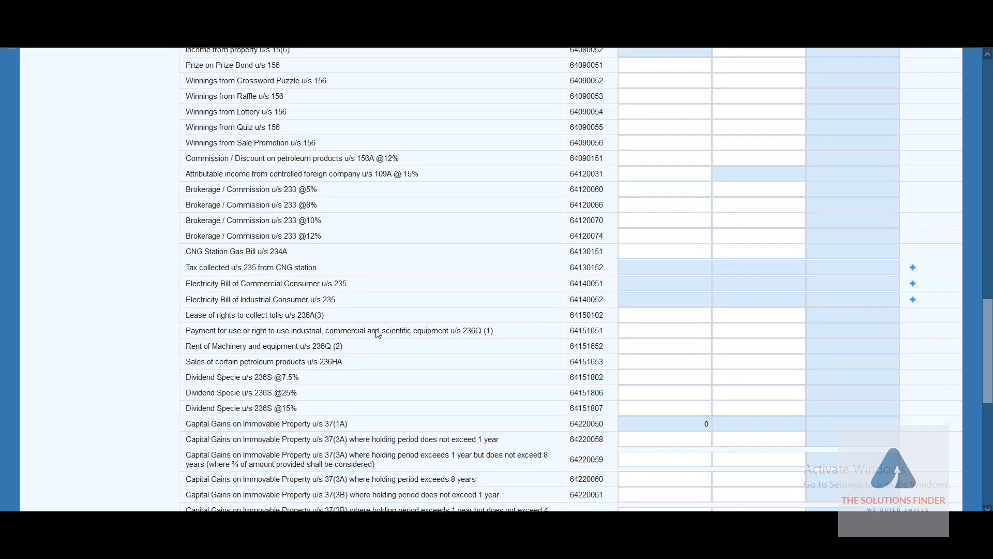
click(54, 380)
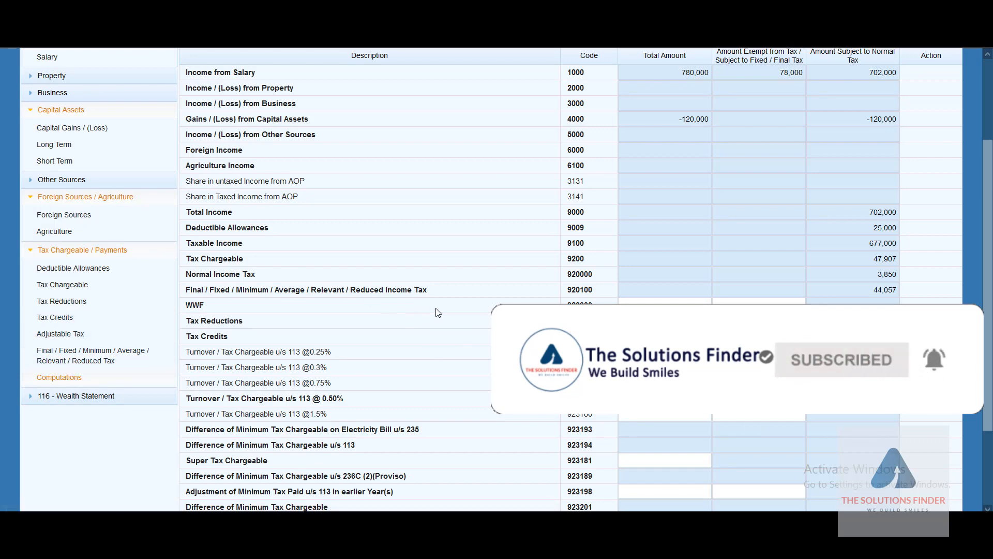
scroll(439, 312, up, 3)
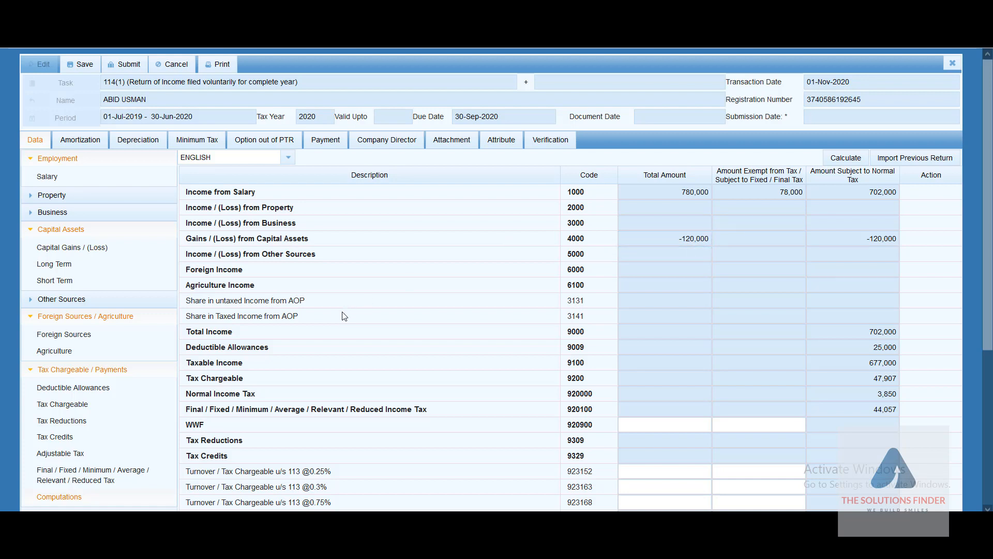
scroll(345, 316, down, 1)
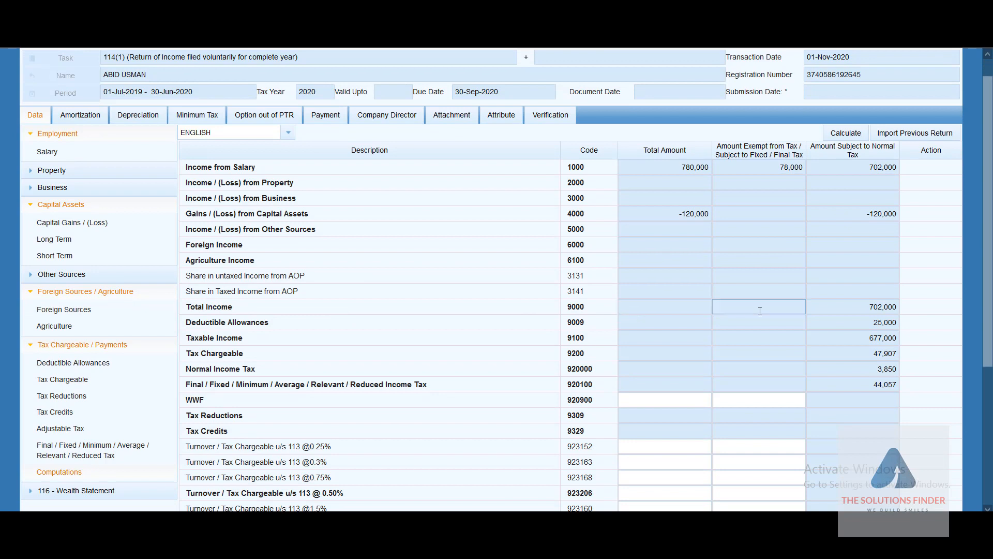
click(872, 308)
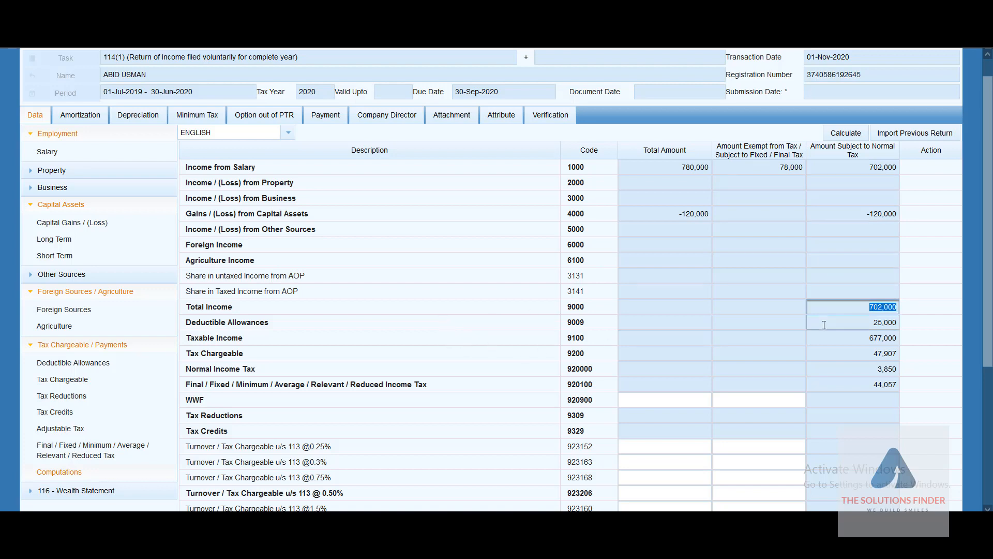
click(861, 325)
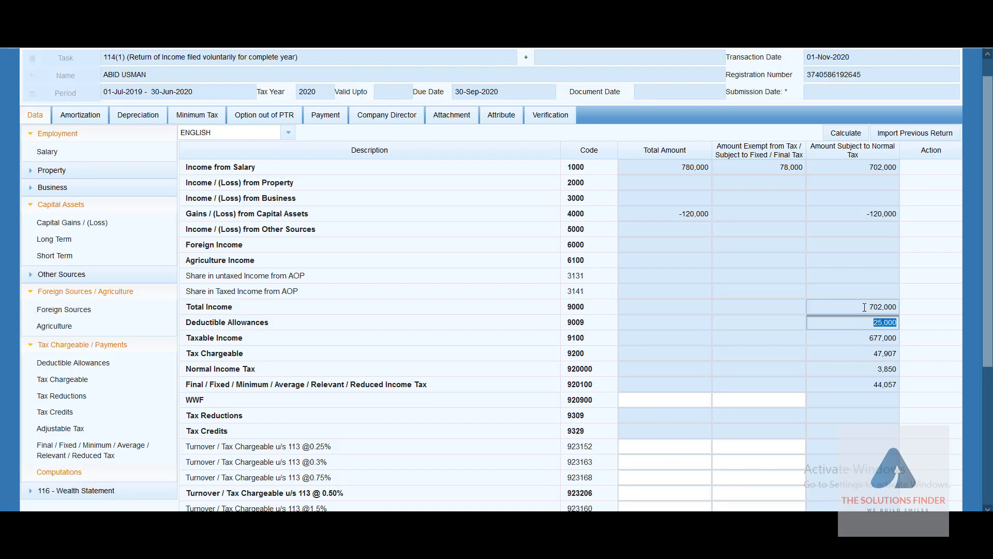
click(863, 339)
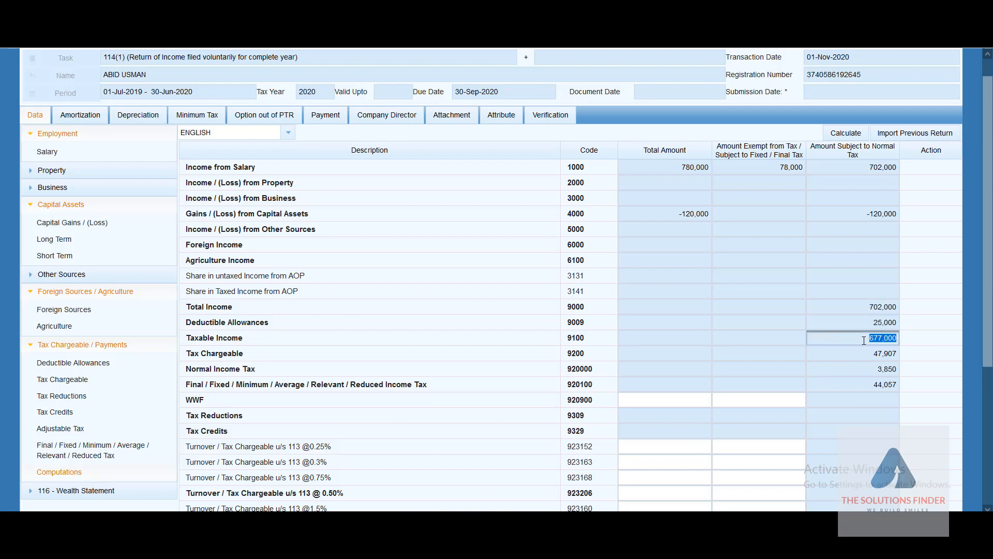
click(878, 369)
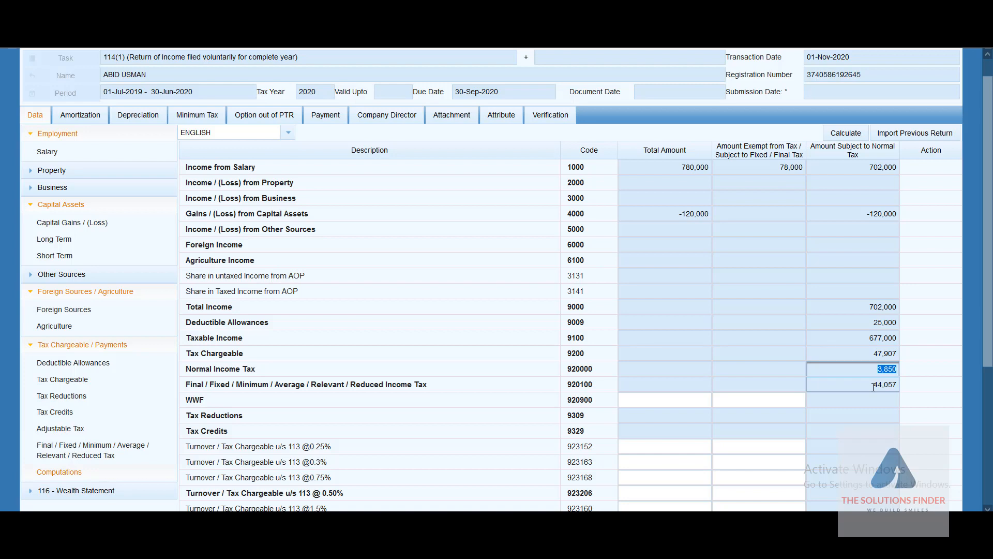
click(874, 387)
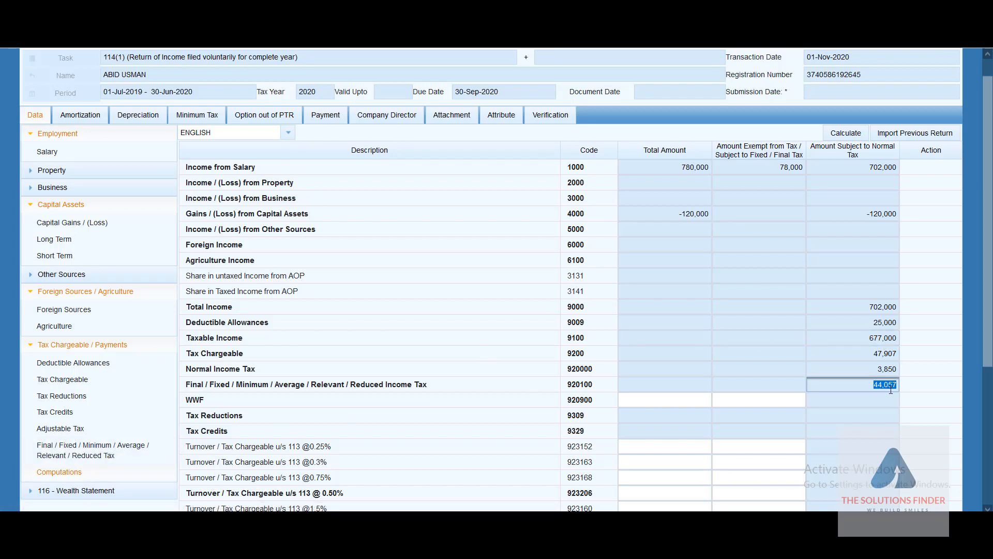
click(94, 454)
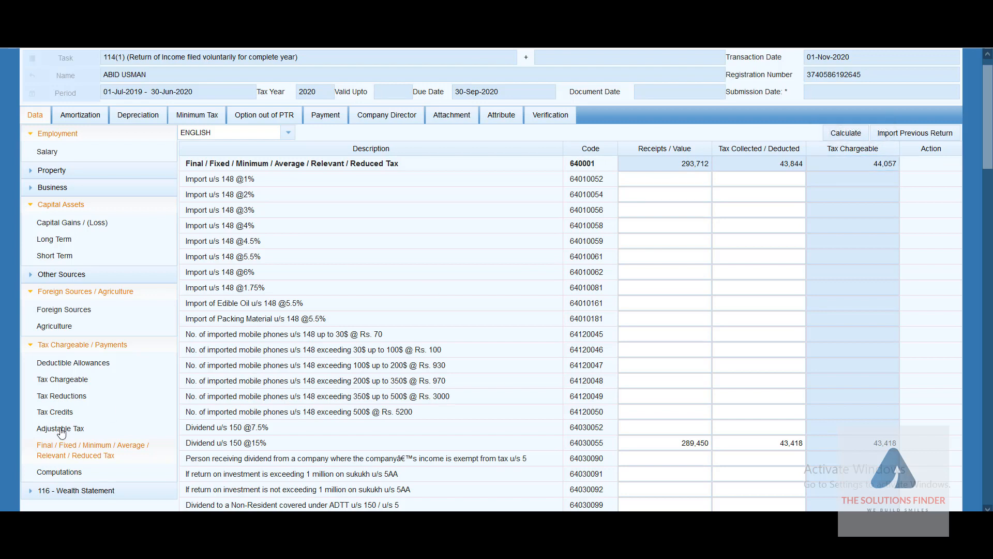
click(46, 478)
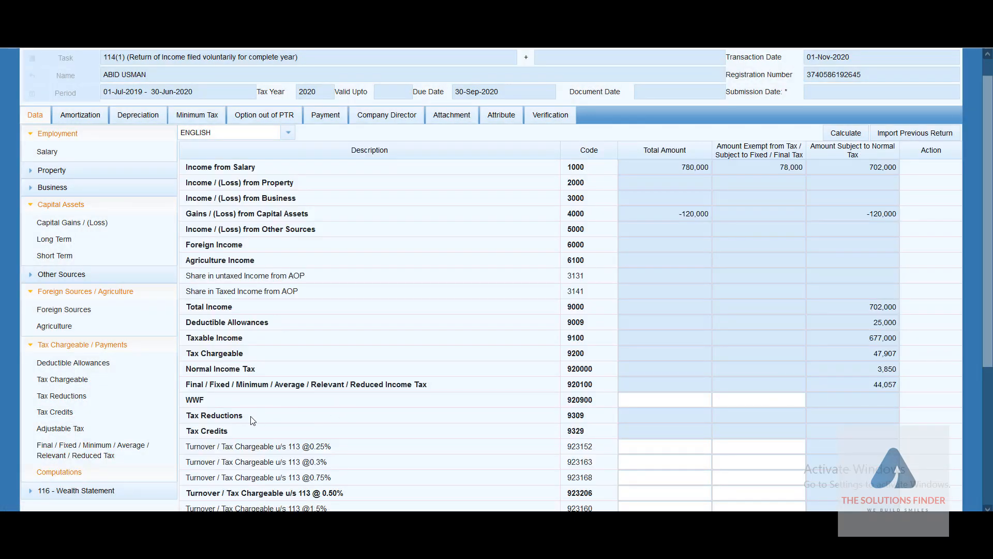
click(646, 413)
click(866, 417)
scroll(866, 417, down, 3)
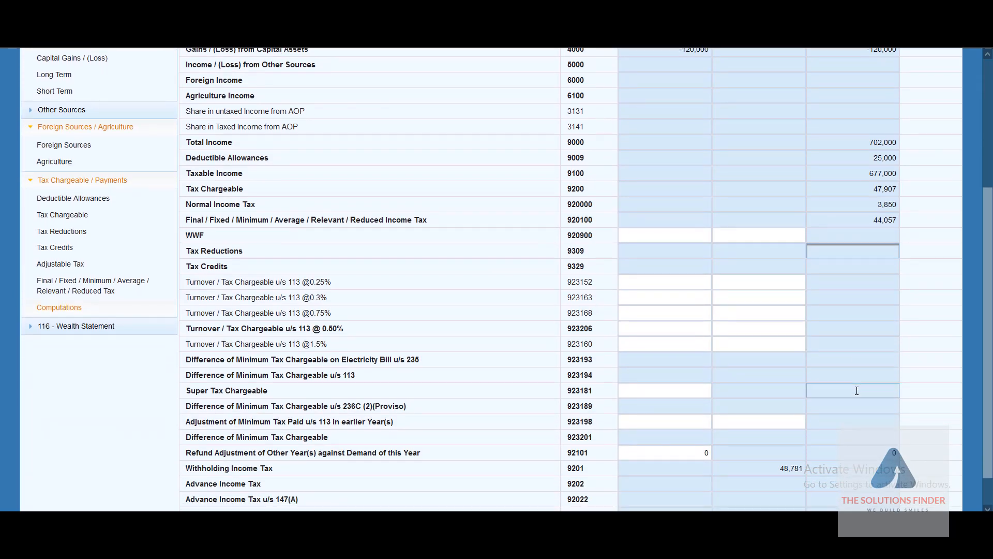
scroll(857, 390, down, 1)
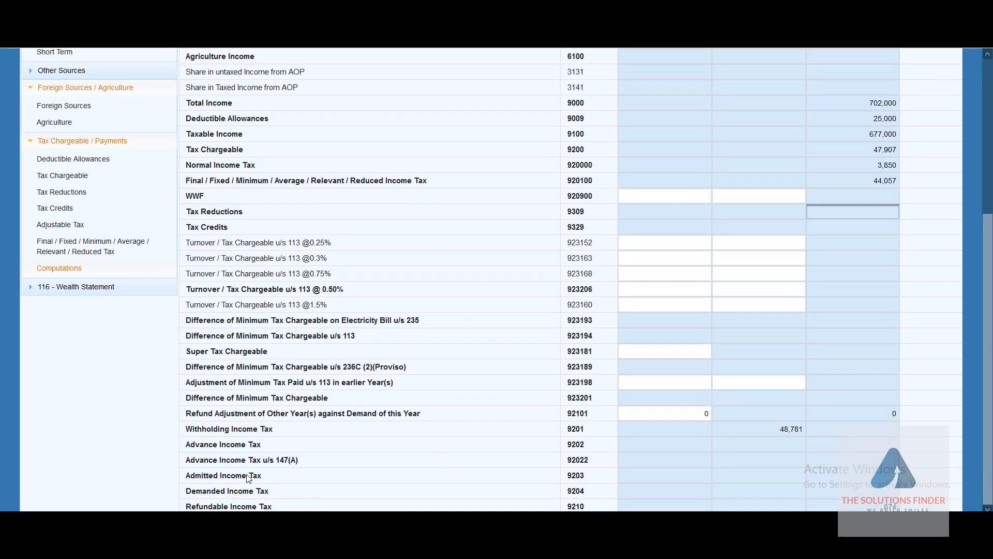
click(785, 434)
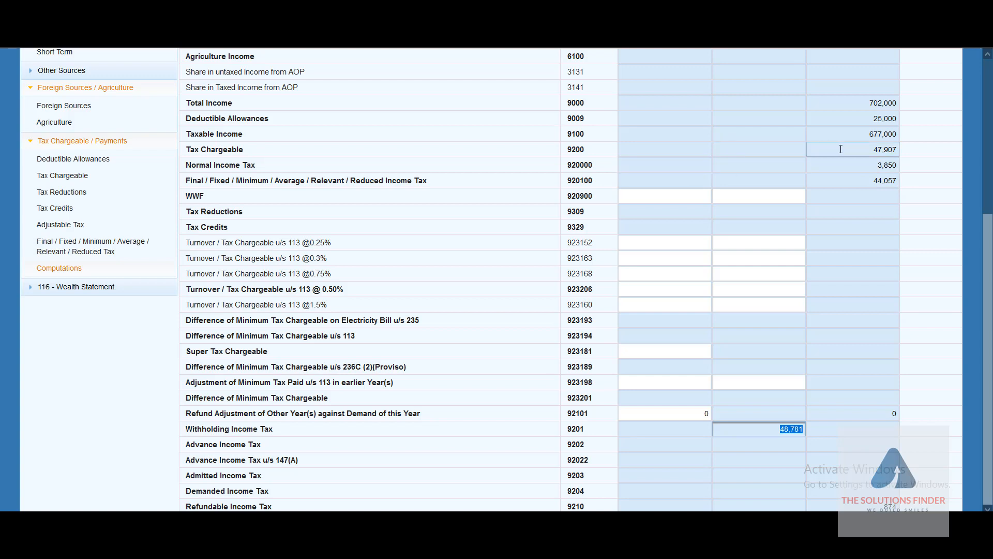
click(872, 149)
triple_click(872, 150)
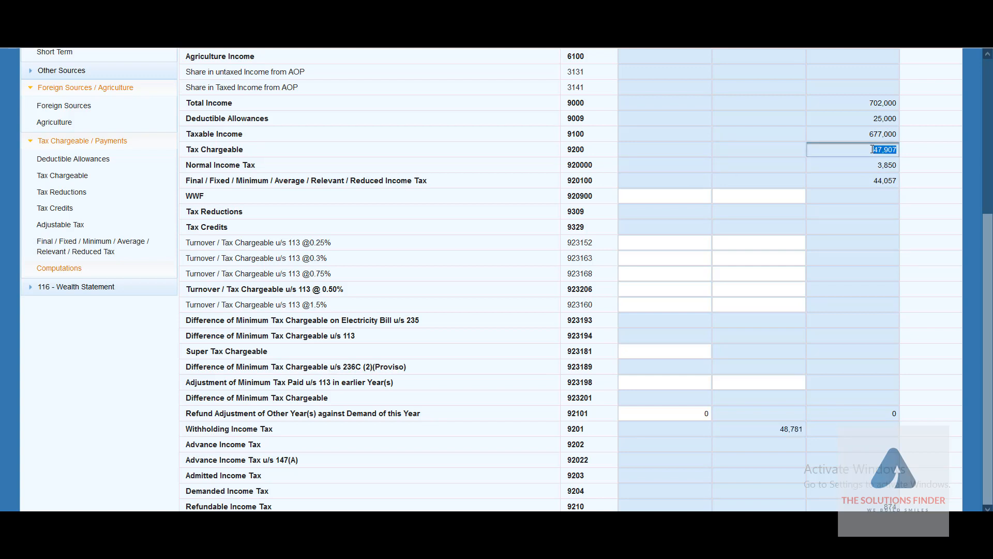
click(872, 181)
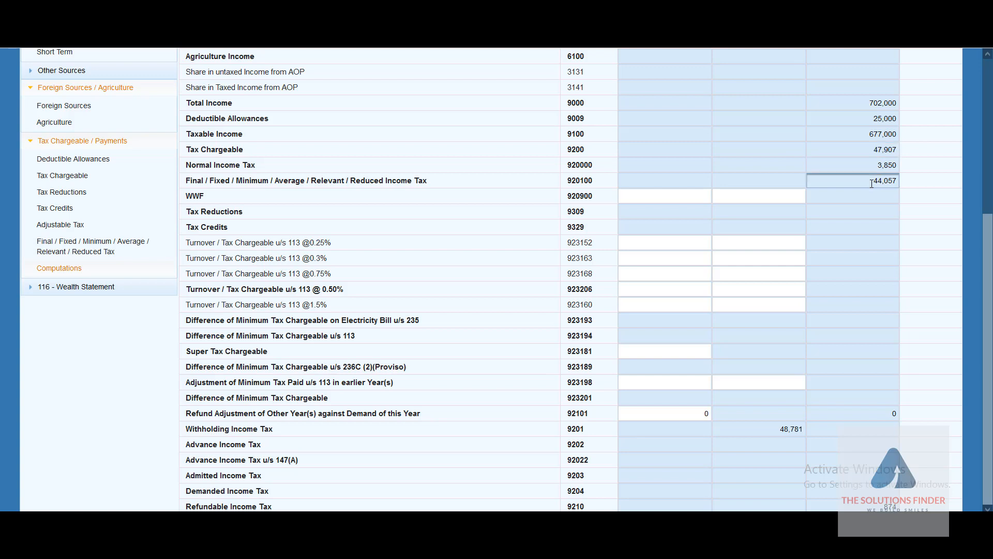
triple_click(872, 182)
click(883, 166)
triple_click(882, 166)
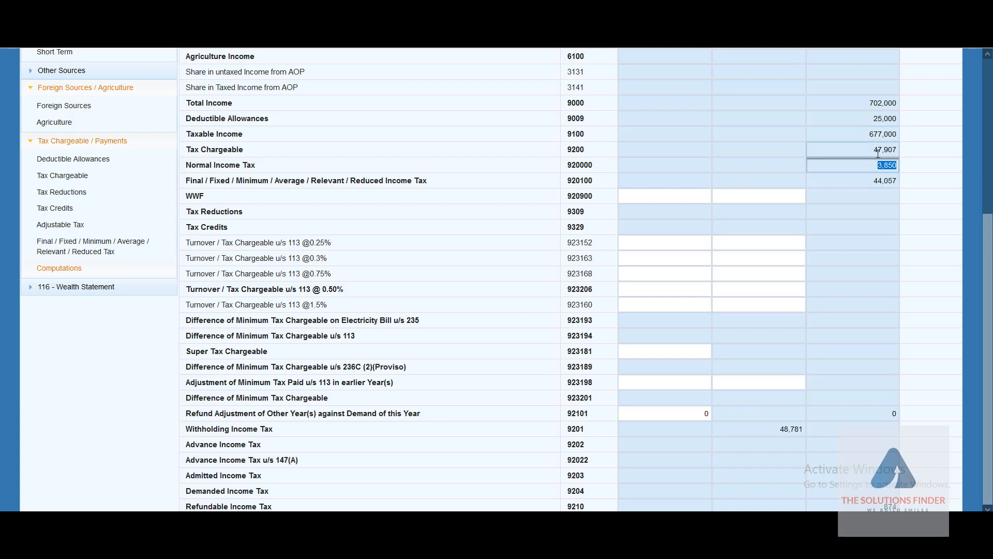
click(876, 150)
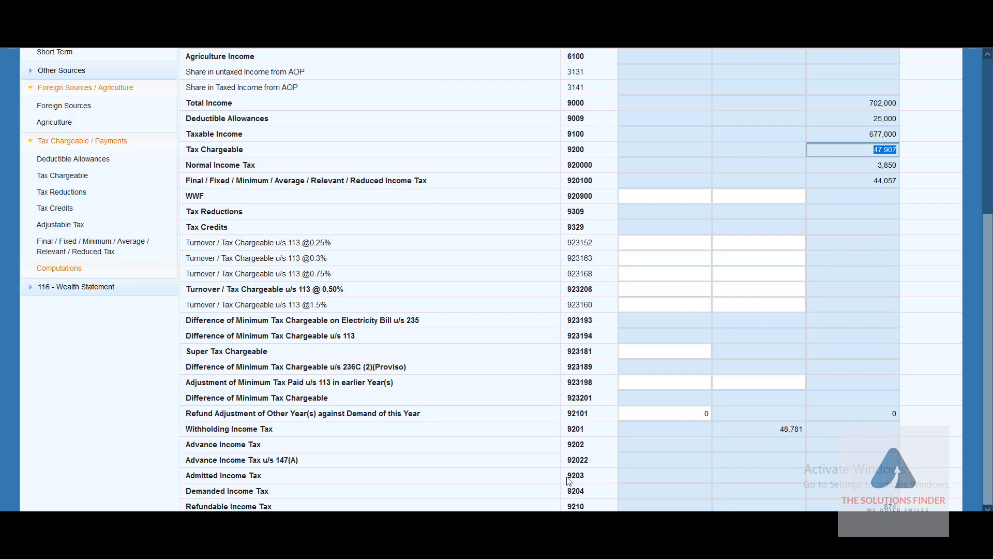
click(887, 506)
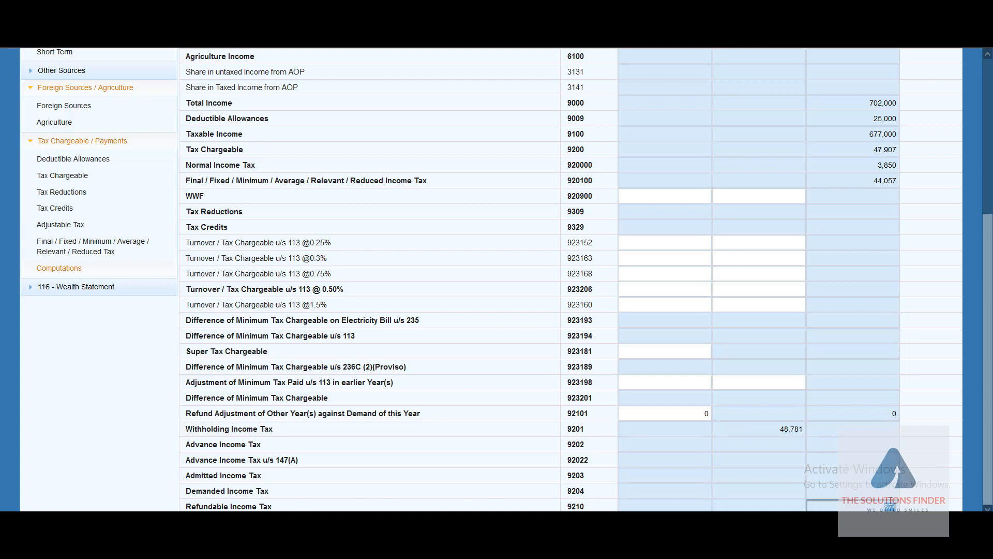
click(858, 474)
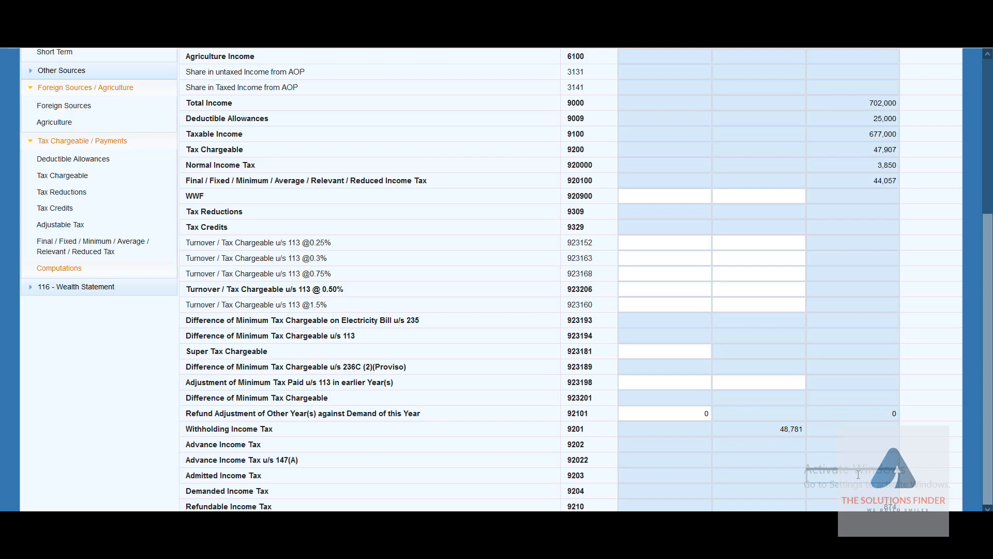
double_click(877, 148)
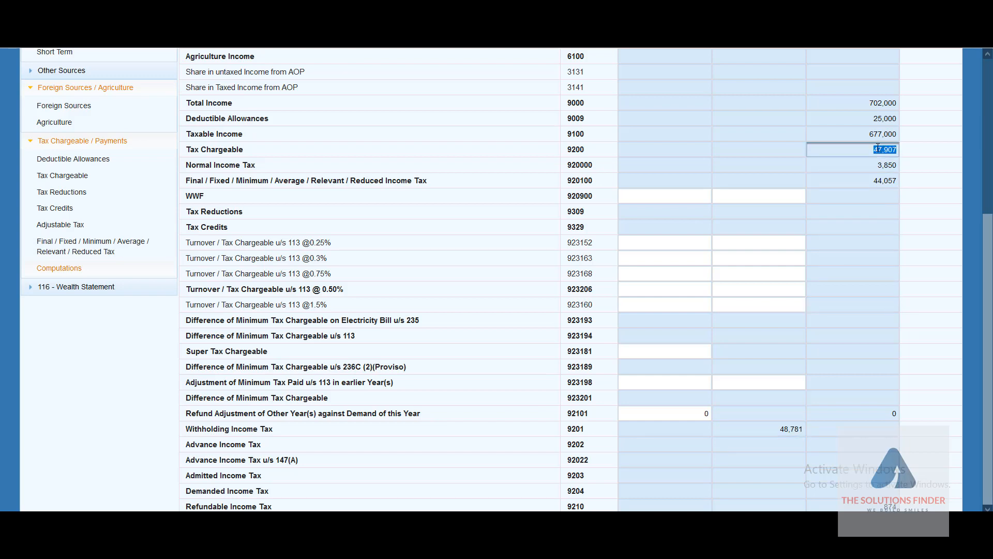
double_click(789, 428)
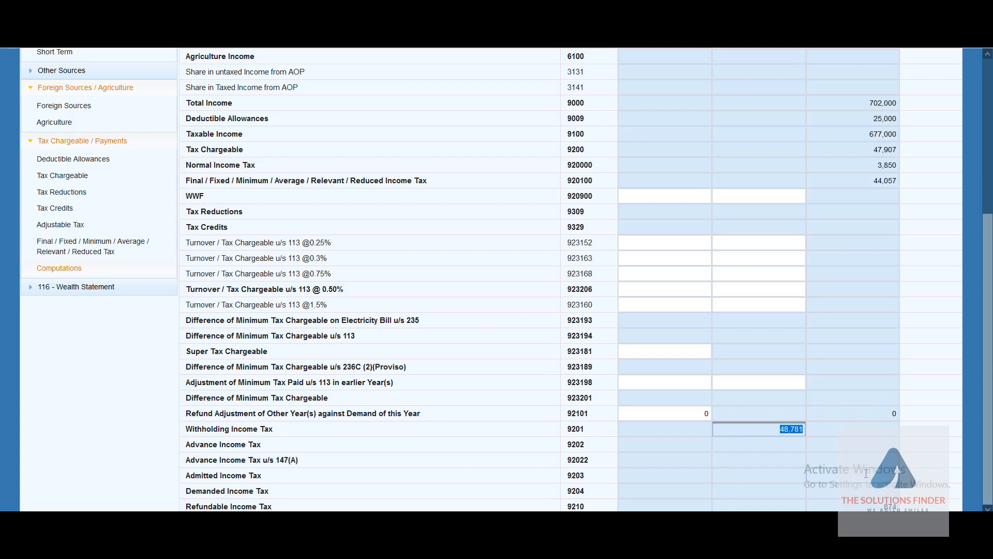
scroll(798, 298, up, 4)
scroll(798, 299, down, 4)
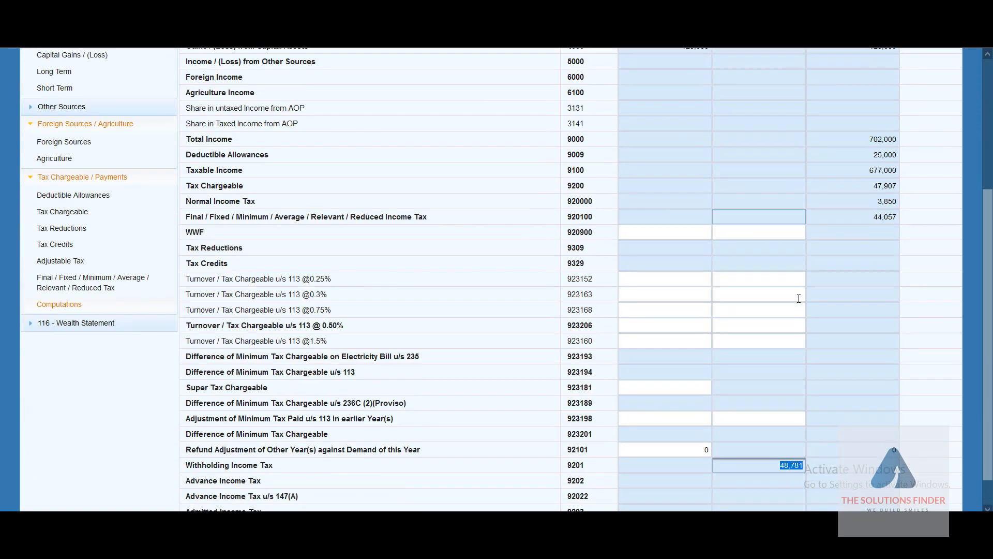
scroll(799, 298, down, 1)
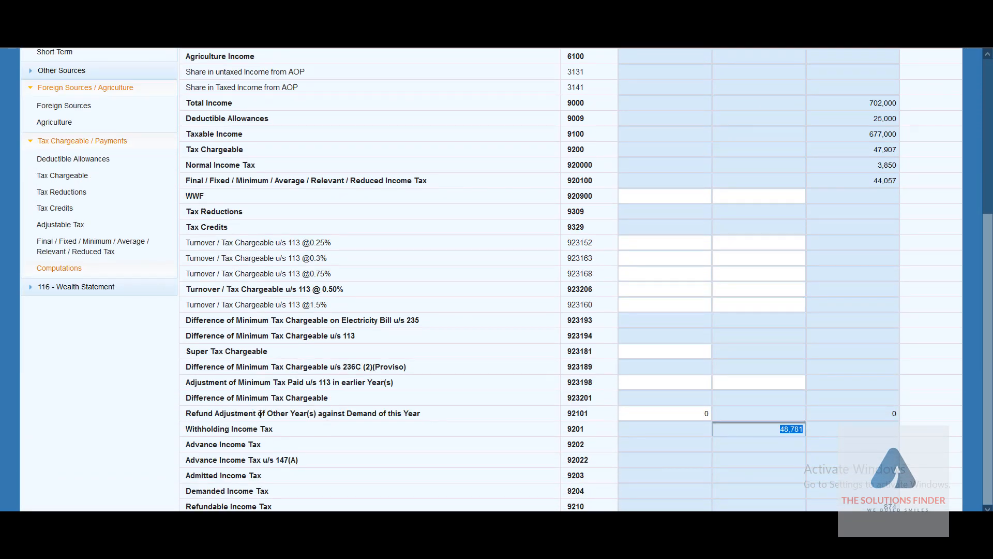
Step: Enter 1,000 as refund adjustment of other years (92101) and check the refundable tax figure
click(672, 414)
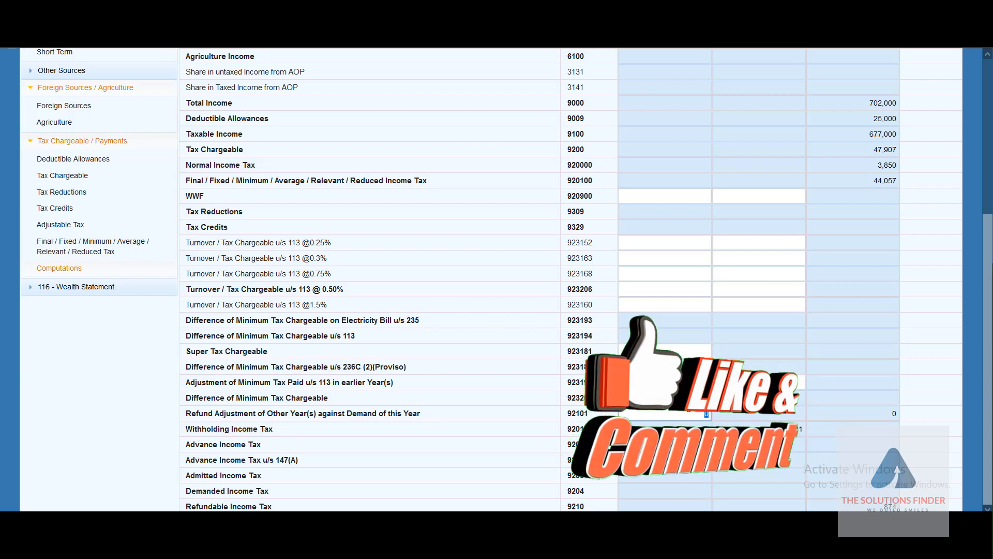
text(1,00)
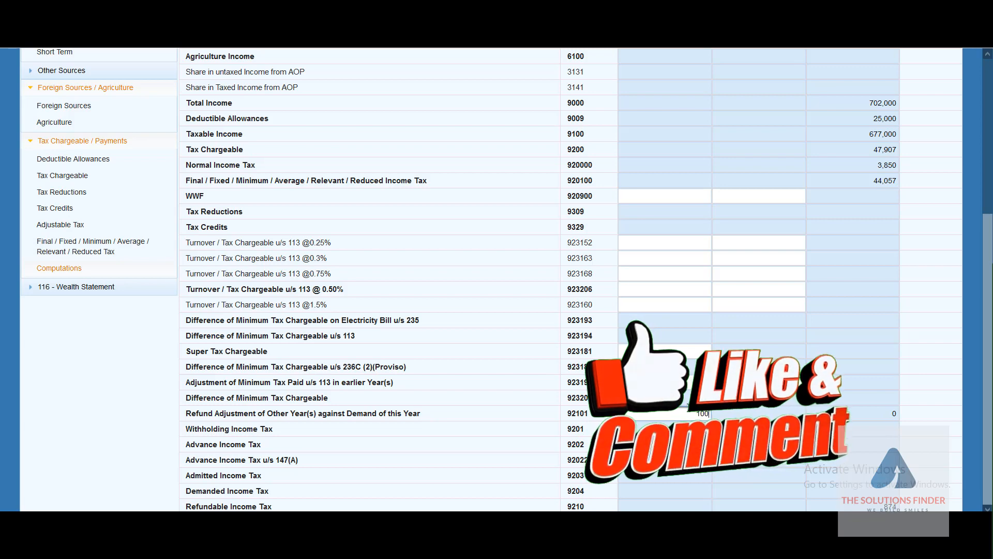
text(0)
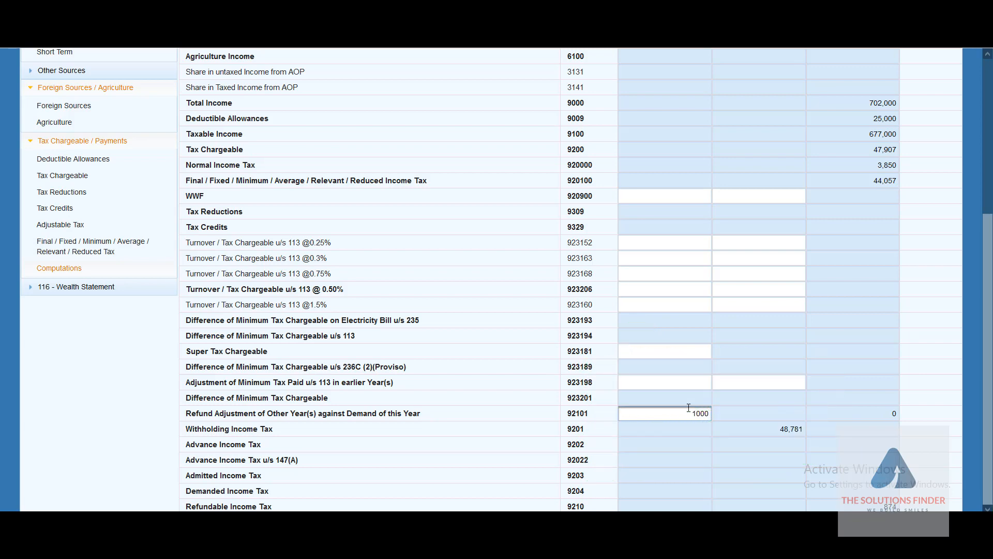
click(720, 447)
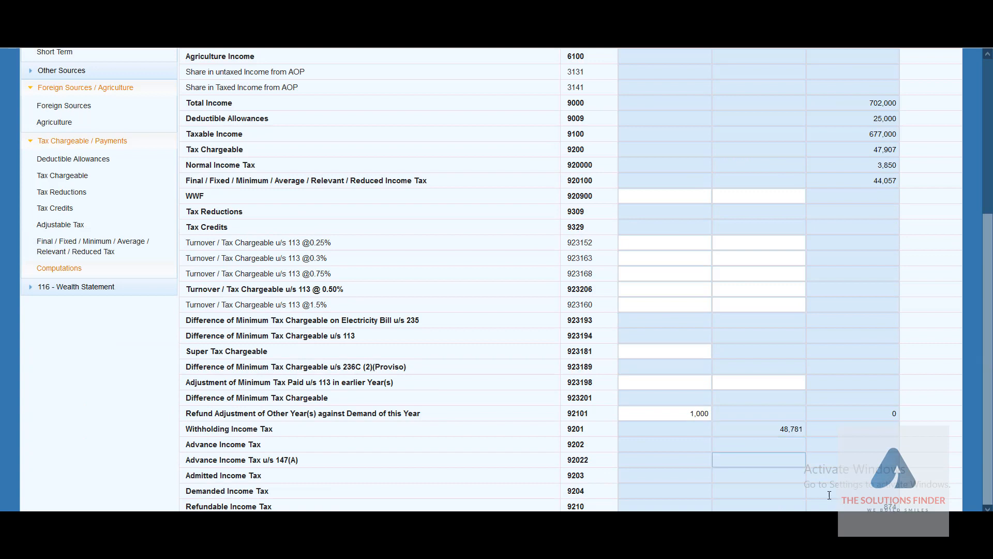
click(830, 504)
click(882, 465)
click(689, 412)
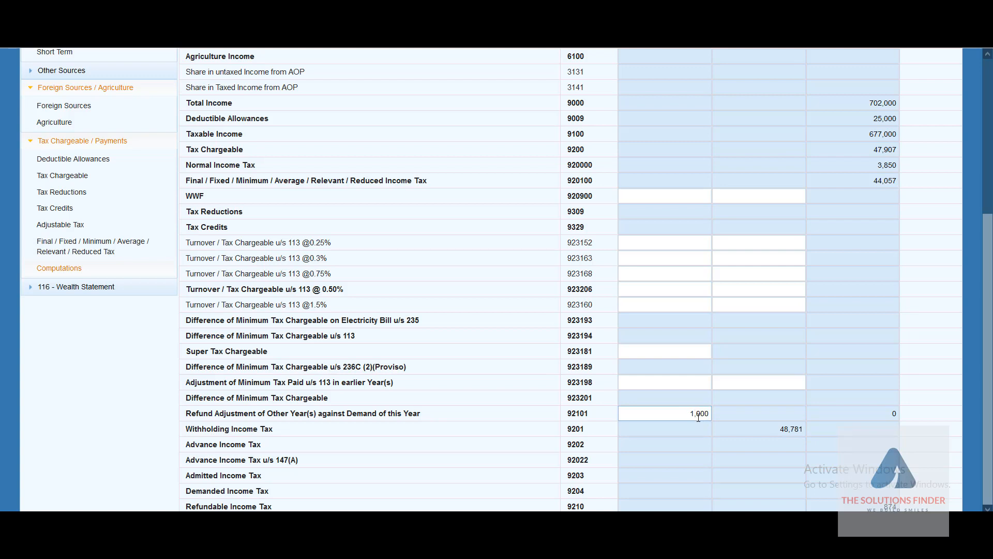
double_click(698, 413)
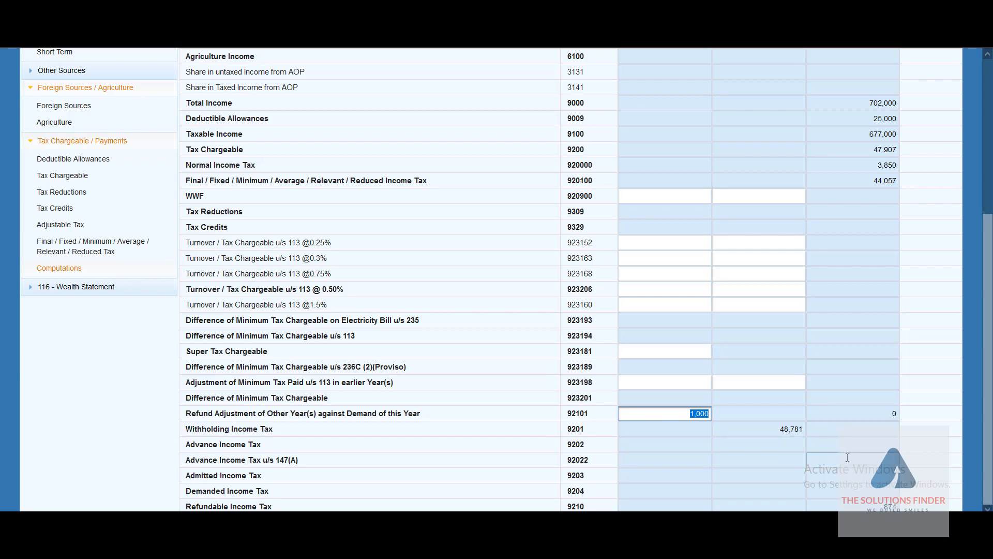
Step: Save the return with the 1,000 refund adjustment, getting the saved-successfully confirmation
scroll(612, 422, up, 5)
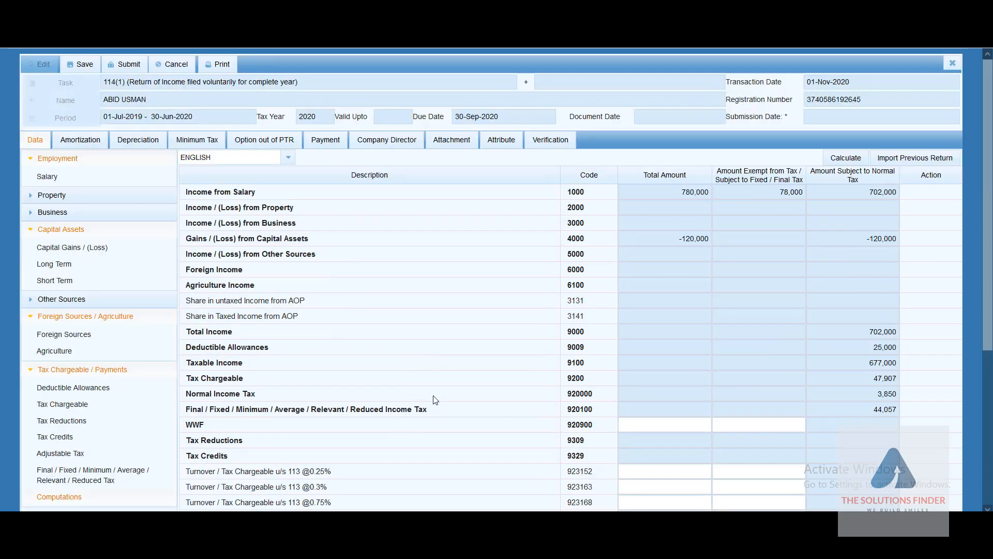
scroll(623, 385, down, 3)
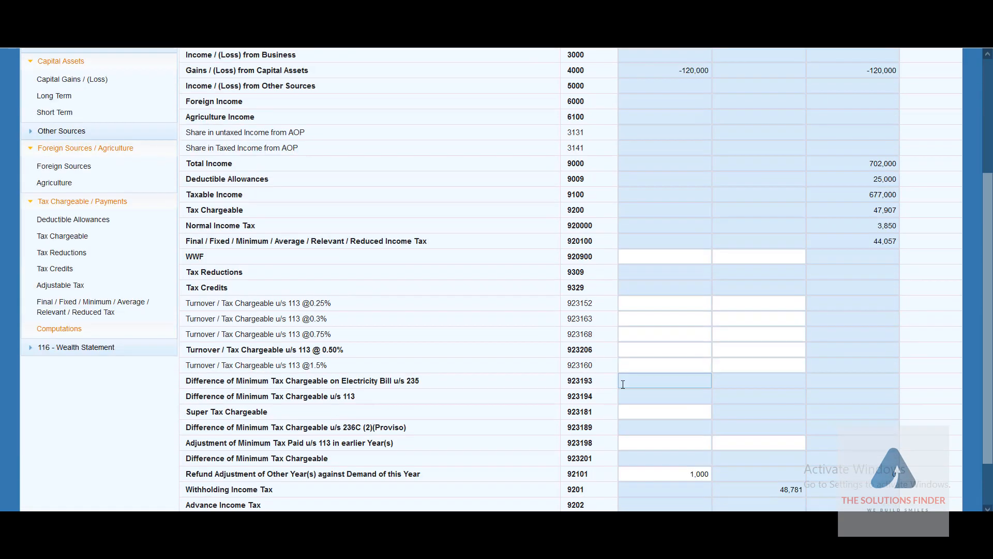
scroll(623, 384, up, 4)
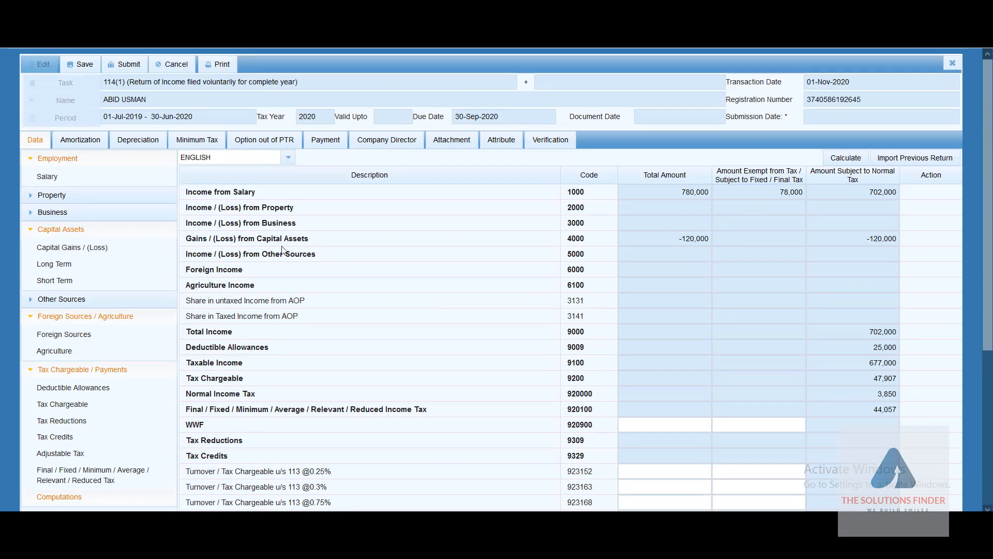
click(84, 65)
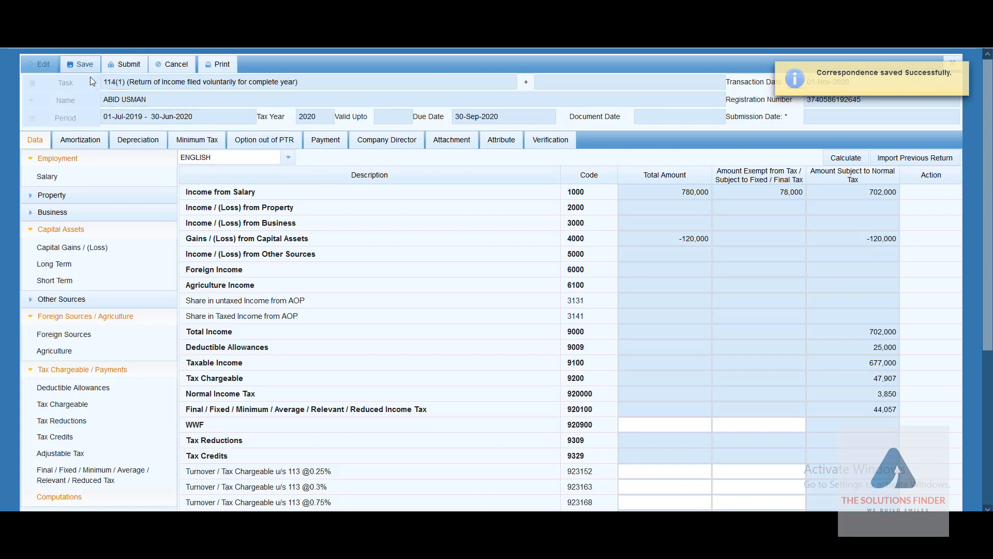
click(80, 65)
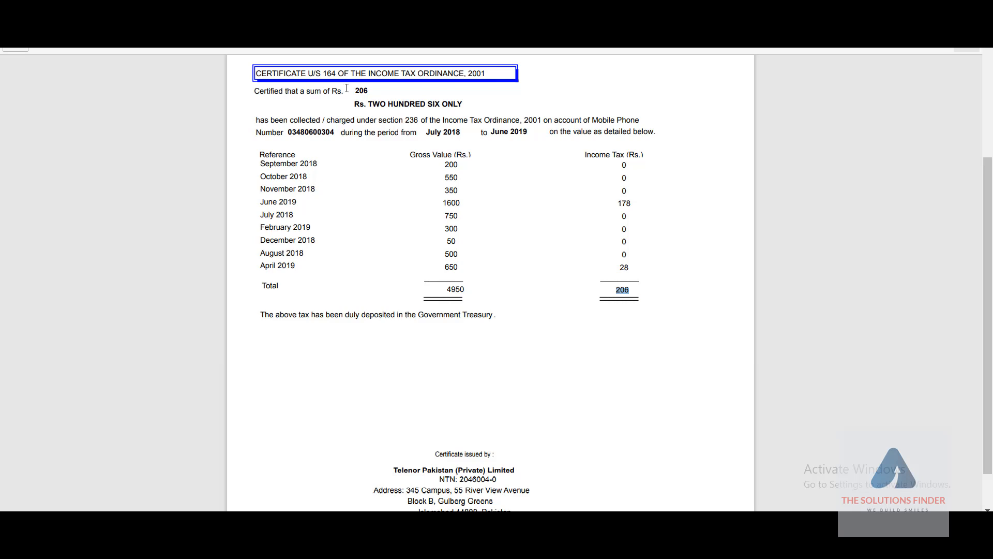
Step: Select the mobile certificate totals 4950 and 206, then the PTCL certificate's Total row (30,810 / 3,256)
double_click(451, 289)
triple_click(450, 290)
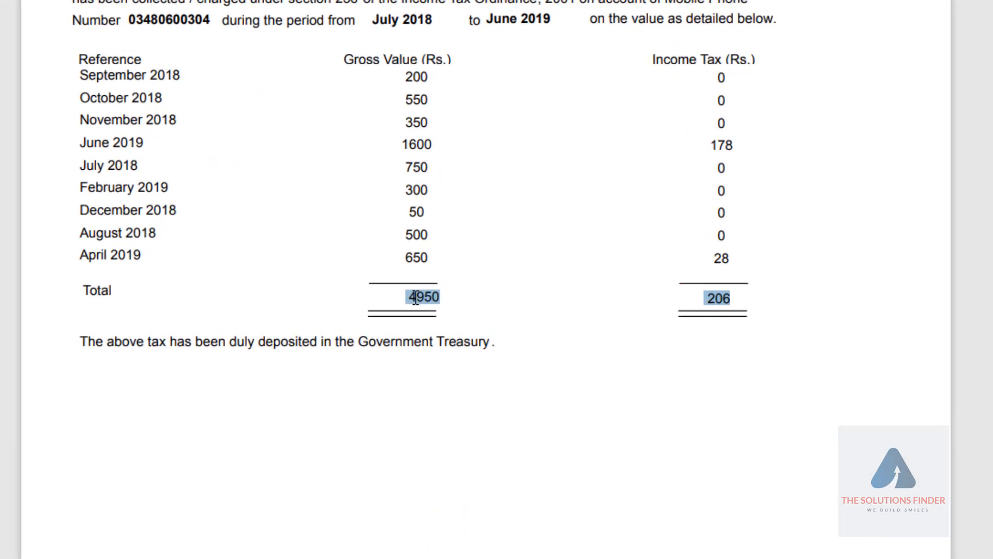
click(451, 290)
double_click(729, 293)
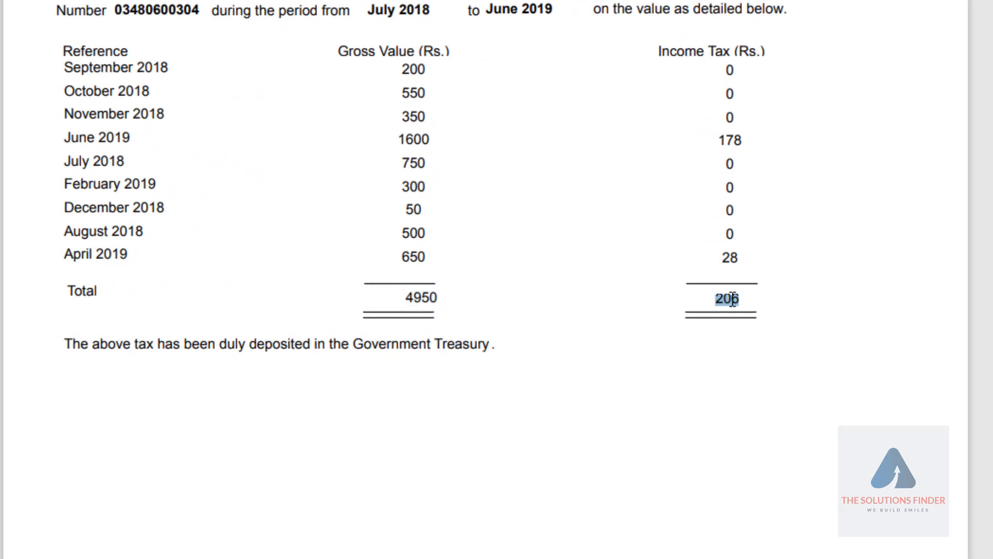
double_click(406, 282)
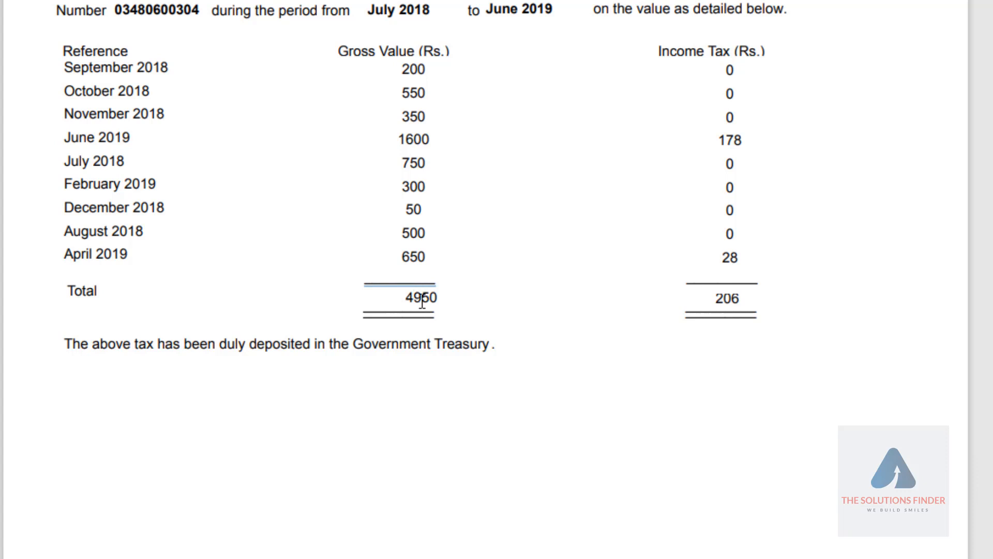
double_click(422, 301)
ctrl+double_click(724, 298)
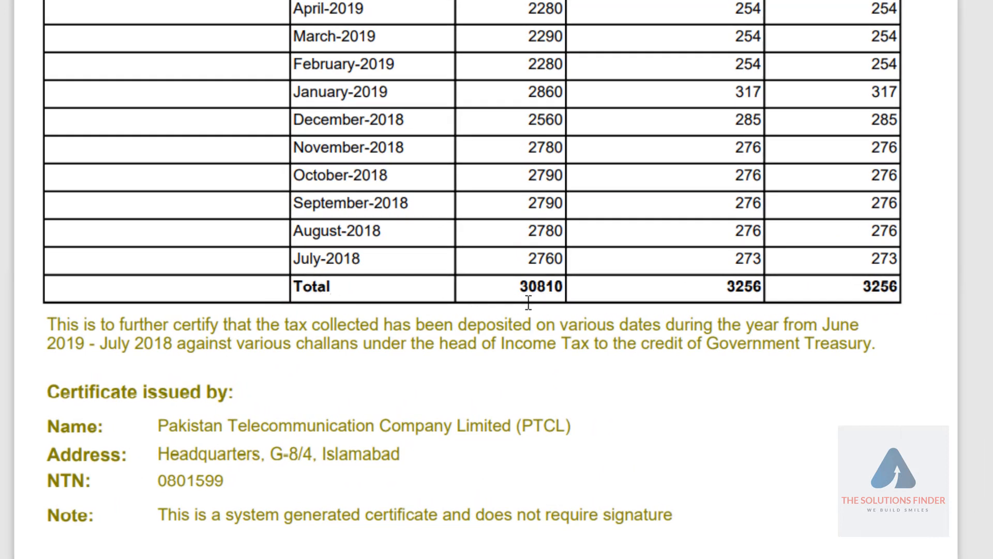
triple_click(528, 303)
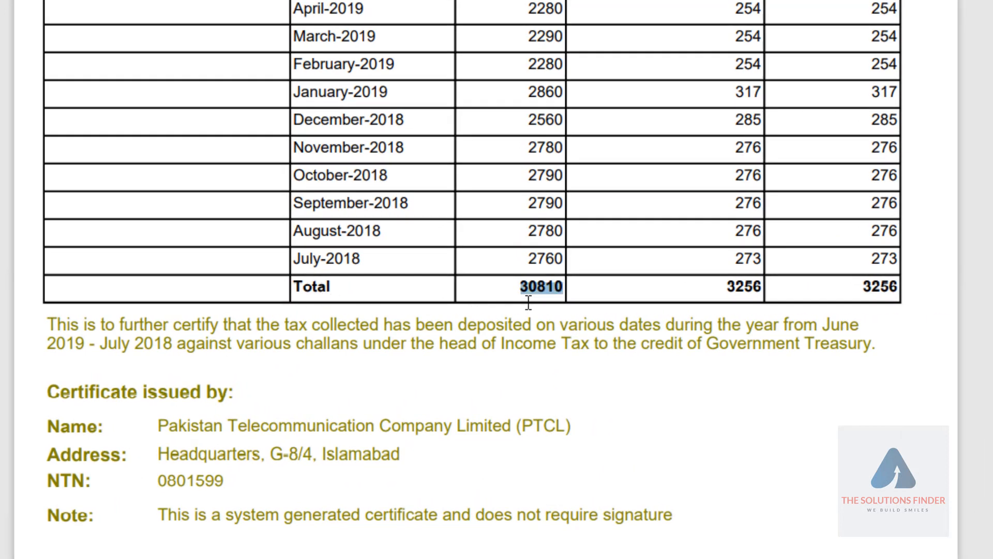
click(744, 303)
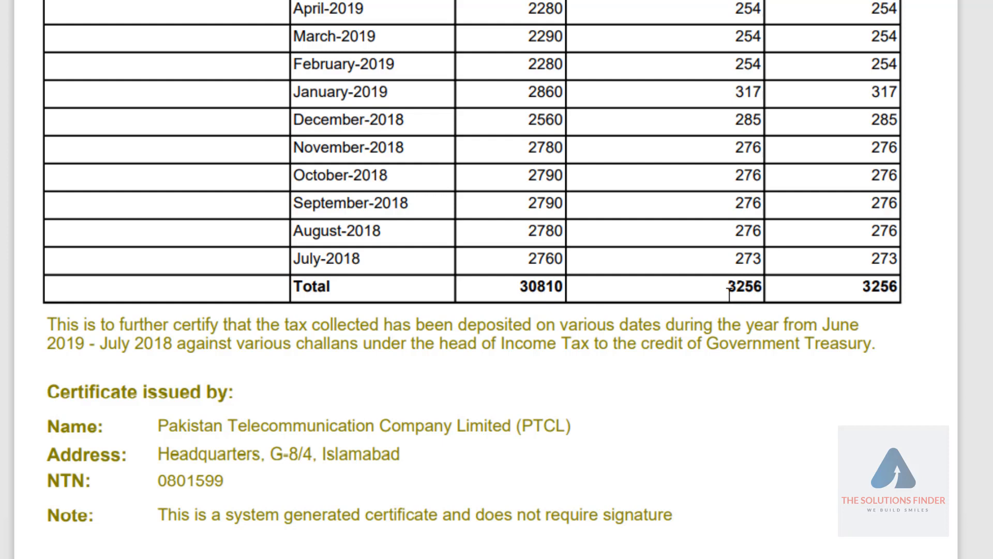